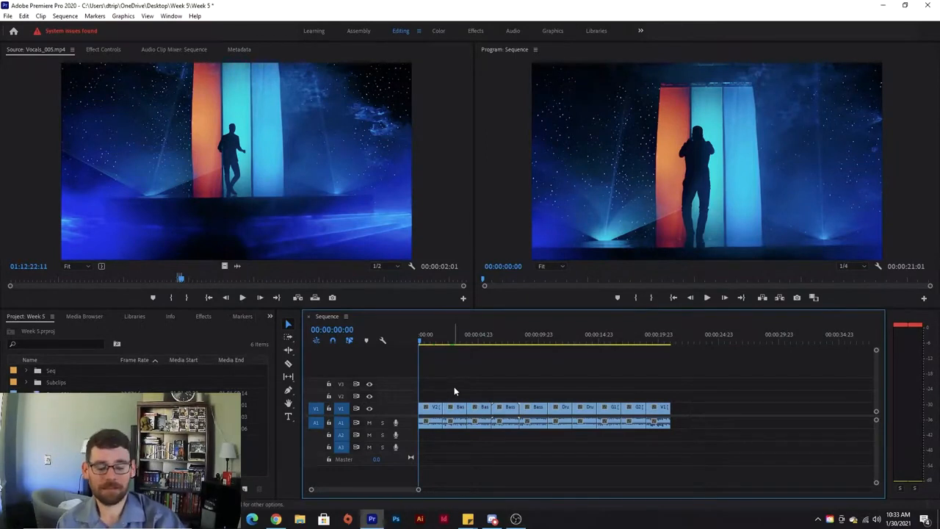
# - Select the V2 clip, switch to the Color workspace, and open Basic Correction with the playhead at 00:00:00:22
pyautogui.press('=')
pyautogui.click(450, 409)
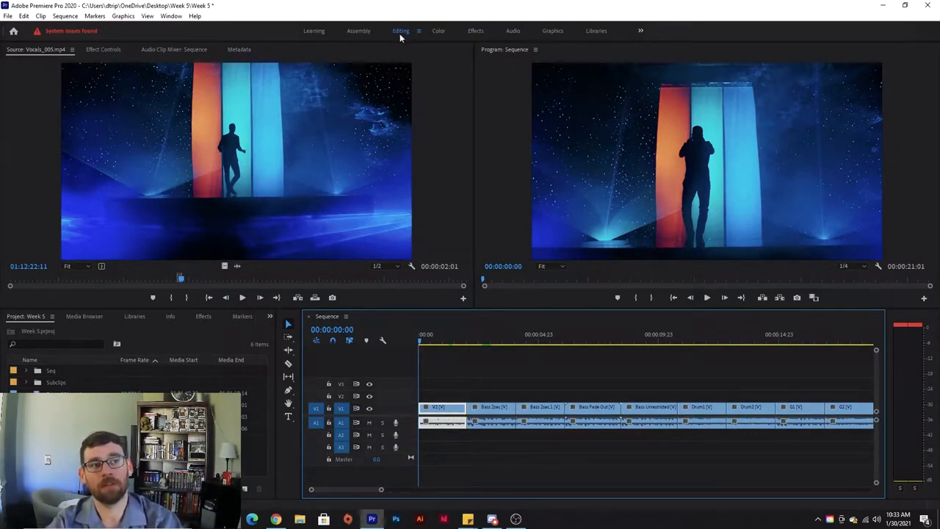
pyautogui.click(440, 31)
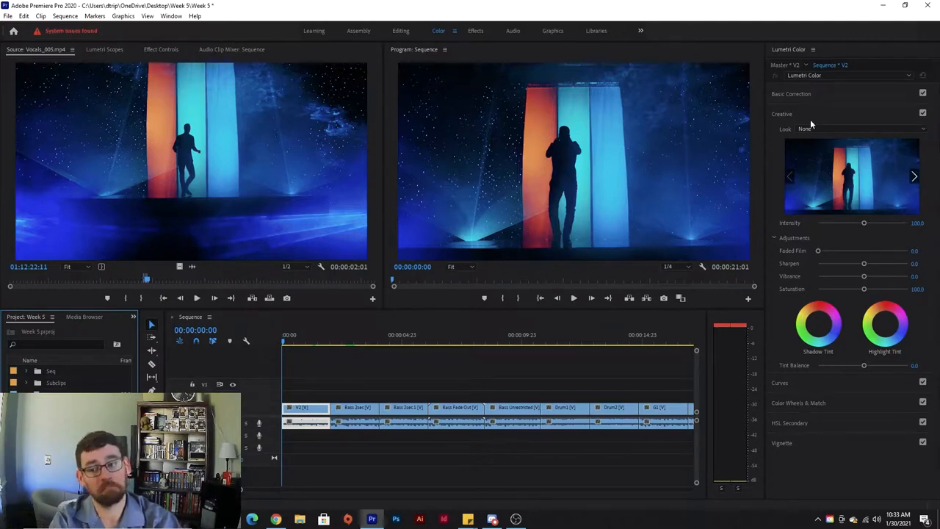
pyautogui.moveTo(284, 342); pyautogui.dragTo(305, 343)
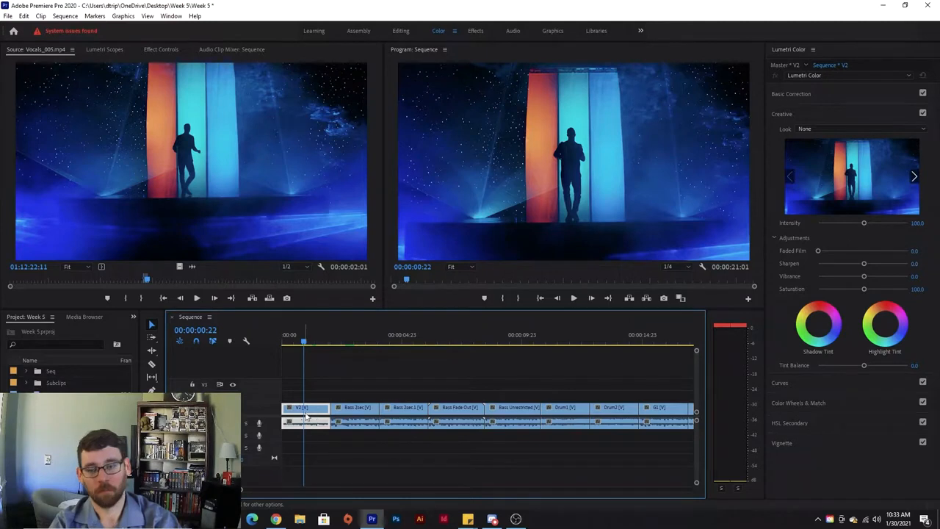
pyautogui.click(795, 93)
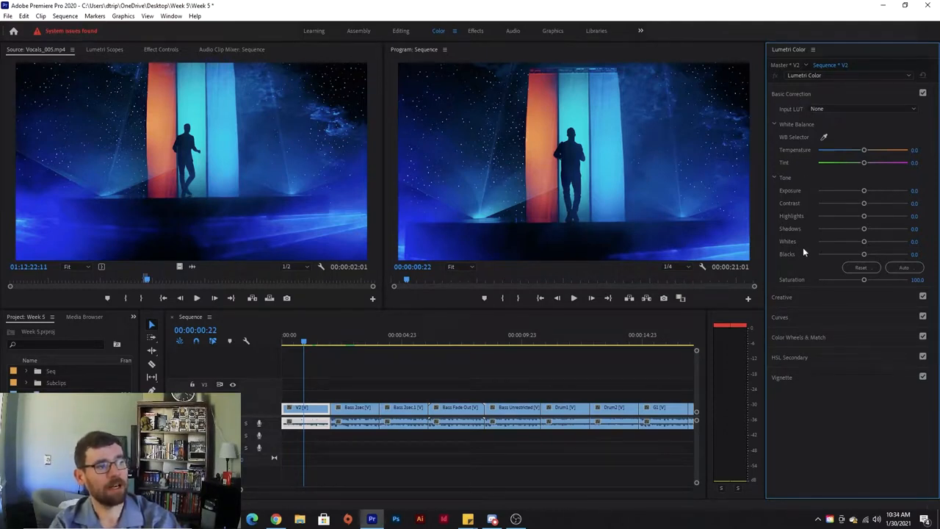
# - Try the Phantom_Rec709_Gamma, ARRI_Universal_DCI and both AlexaV3 input LUTs on the V2 clip, and return the input LUT to None
pyautogui.click(827, 109)
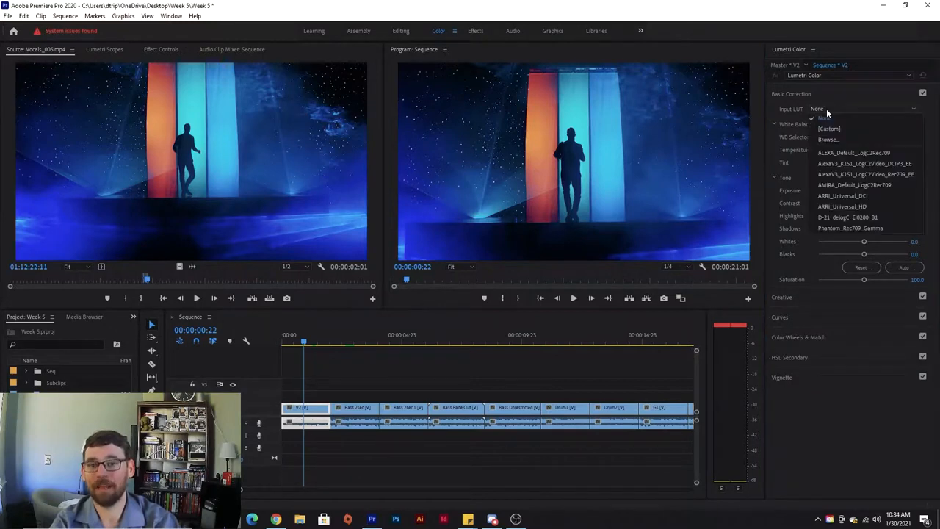
pyautogui.click(835, 228)
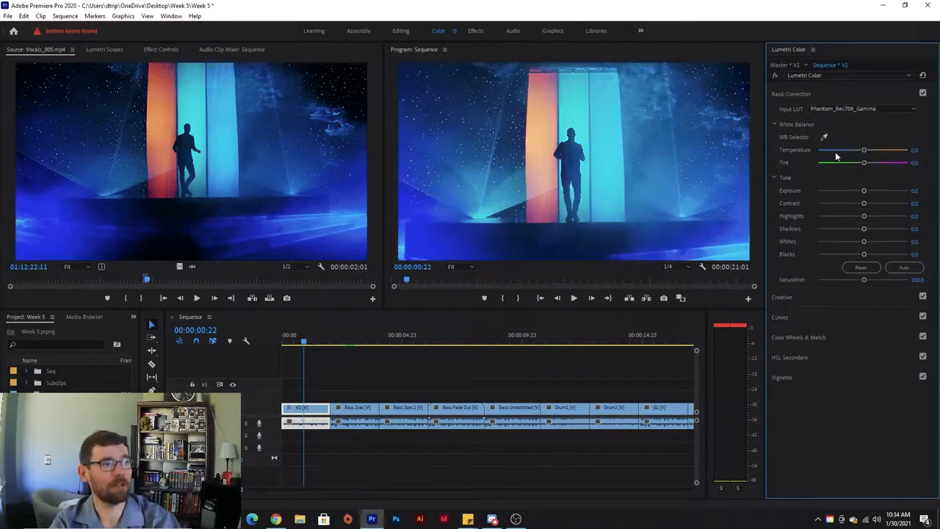
pyautogui.click(839, 109)
pyautogui.click(841, 196)
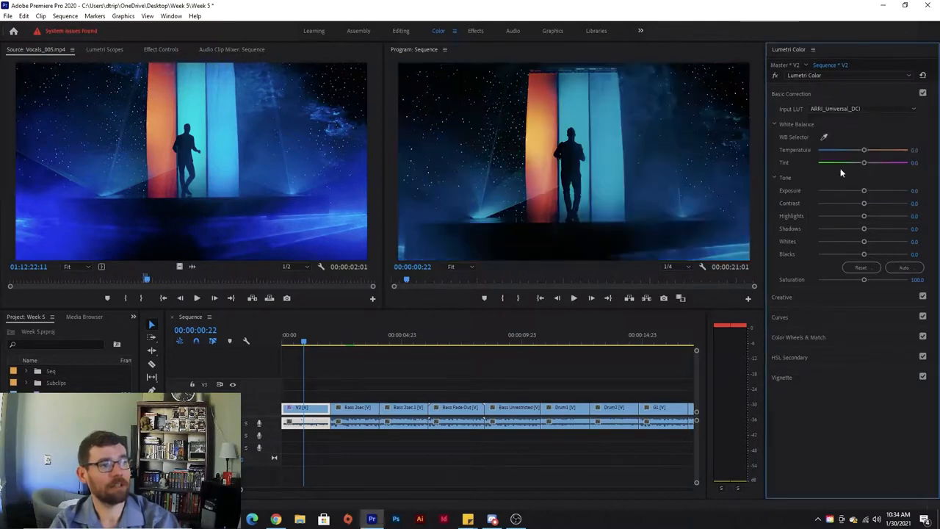
pyautogui.click(826, 110)
pyautogui.click(840, 174)
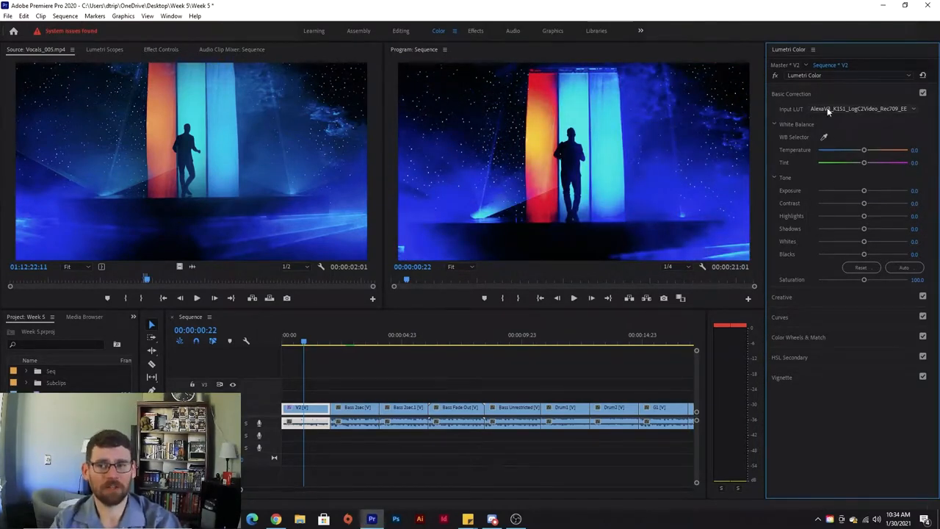
pyautogui.click(827, 108)
pyautogui.click(833, 163)
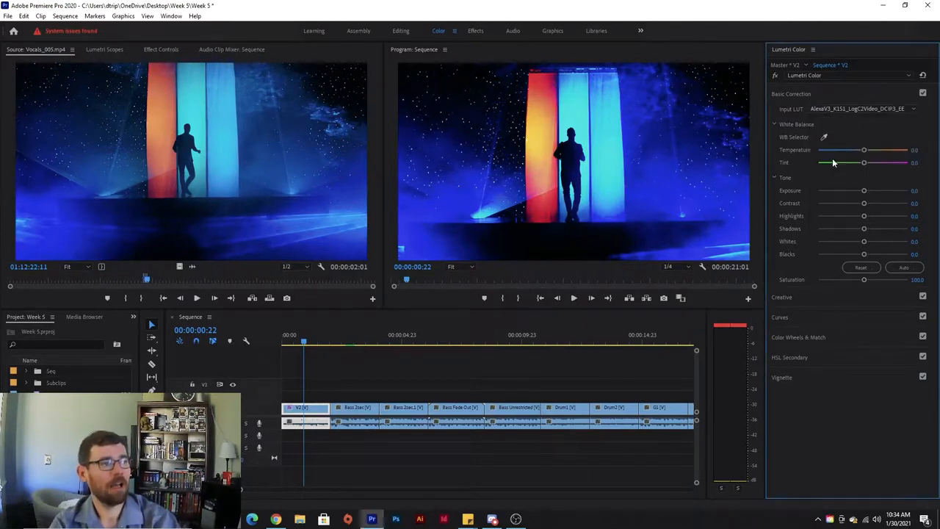
pyautogui.click(831, 108)
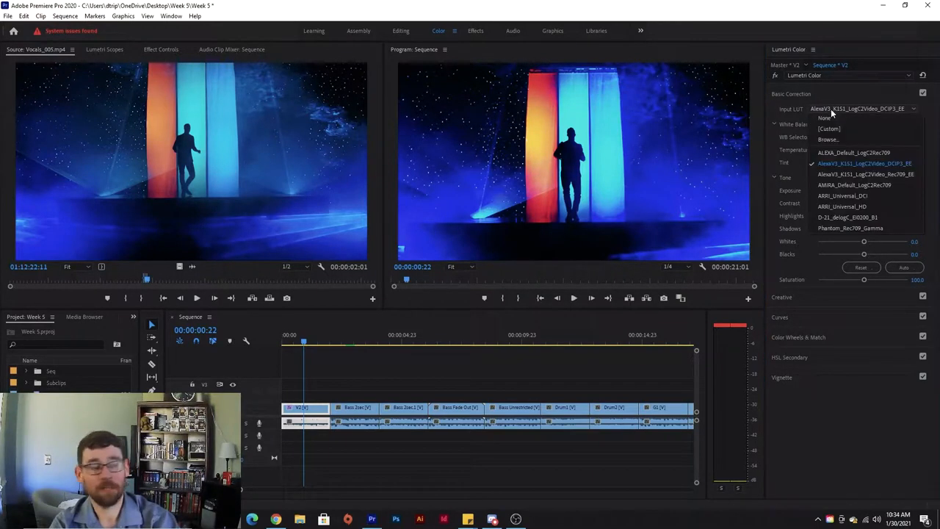
pyautogui.click(828, 119)
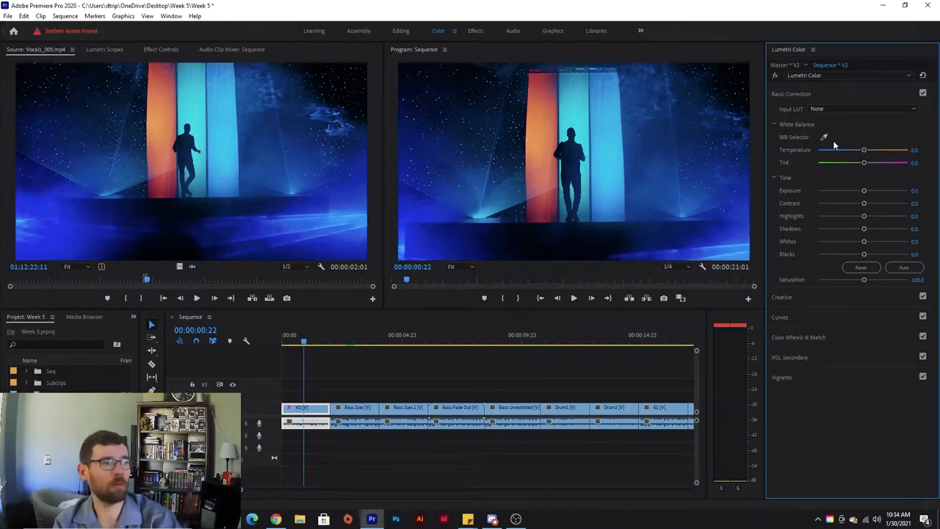
# - Adjust the V2 clip's white balance to temperature 78.3 and tint 10.9
pyautogui.moveTo(865, 151); pyautogui.dragTo(888, 152)
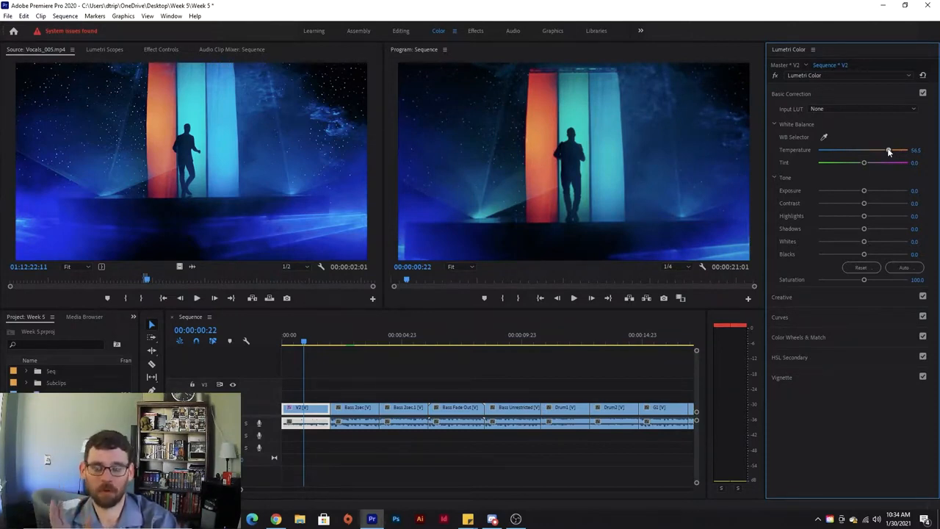
pyautogui.moveTo(889, 151); pyautogui.dragTo(900, 150)
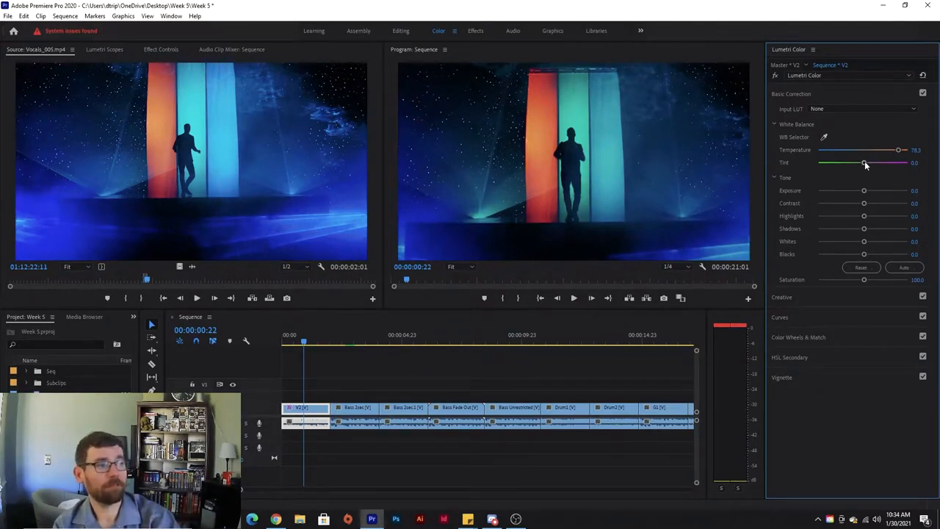
pyautogui.moveTo(865, 162)
pyautogui.mouseDown()
pyautogui.moveTo(809, 161)
pyautogui.moveTo(874, 165)
pyautogui.mouseUp()
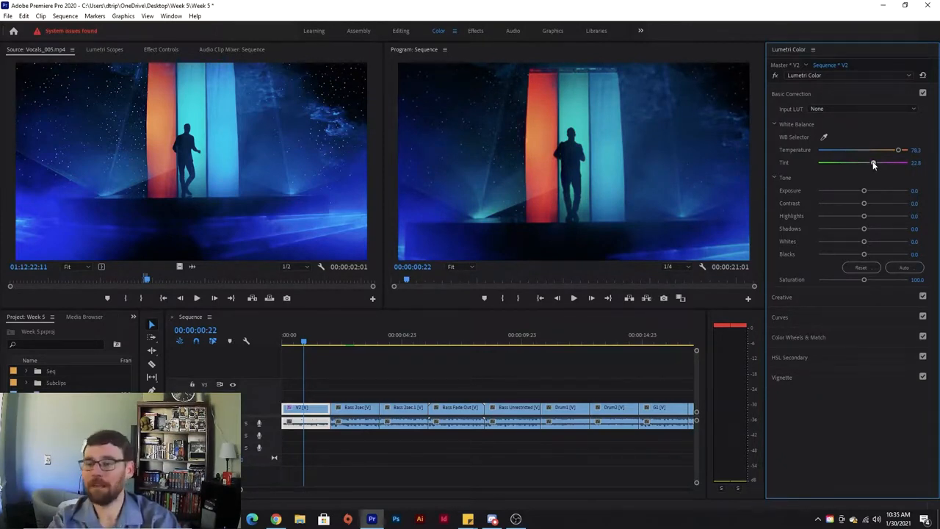
pyautogui.moveTo(874, 164); pyautogui.dragTo(869, 166)
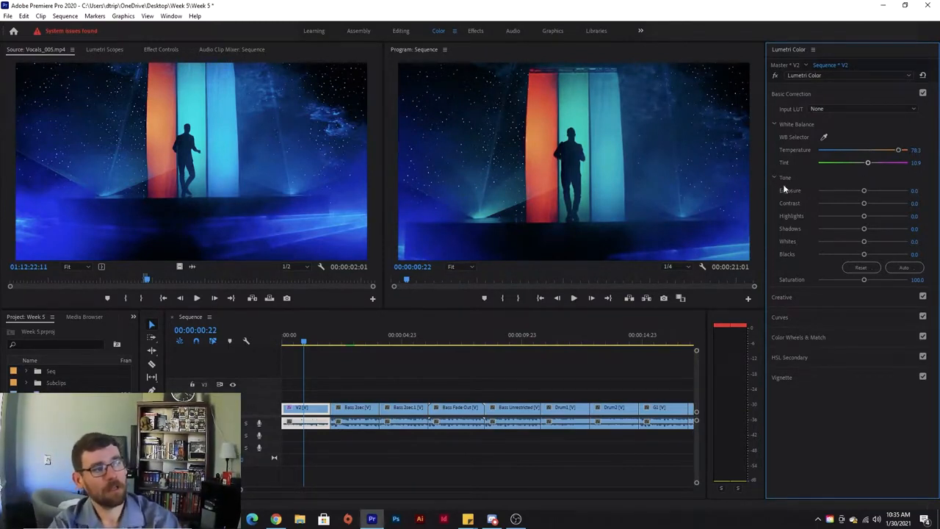
# - Set V2's exposure to 1.1, contrast and highlights to 100, shadows to -100, blacks to 17.4 and saturation to 0
pyautogui.moveTo(865, 191); pyautogui.dragTo(931, 205)
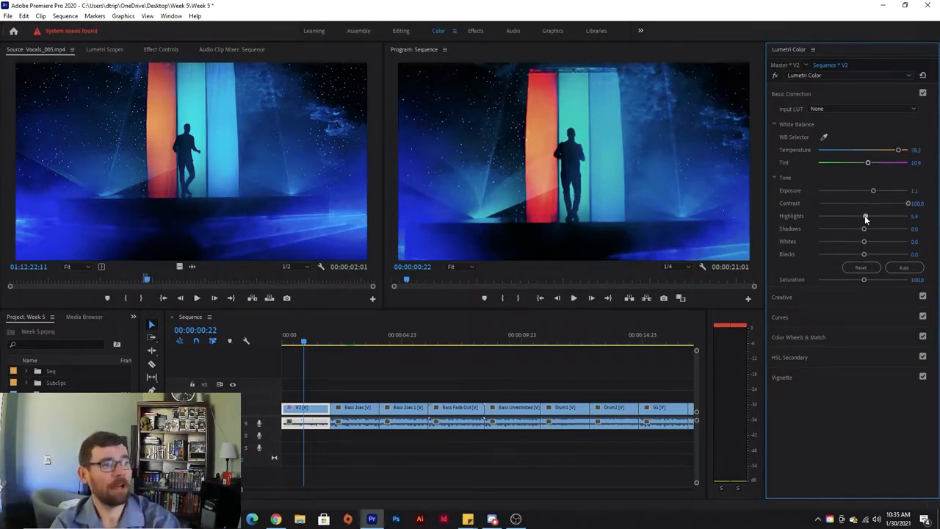
pyautogui.moveTo(866, 217); pyautogui.dragTo(925, 219)
pyautogui.moveTo(864, 228); pyautogui.dragTo(798, 239)
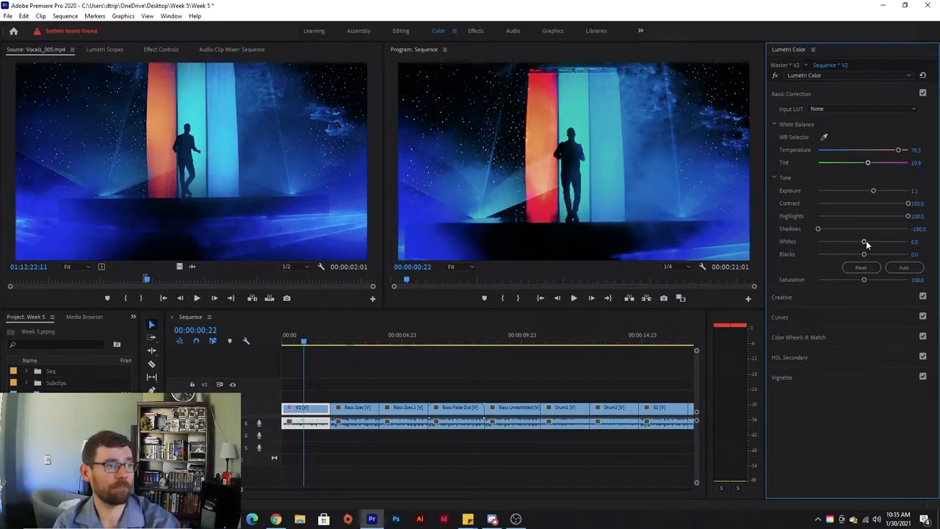
pyautogui.moveTo(866, 241); pyautogui.dragTo(910, 280)
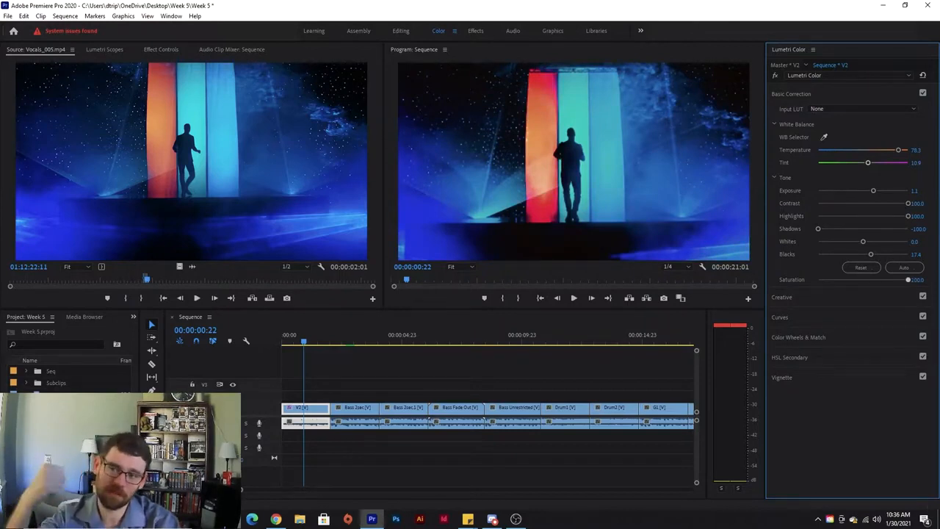
pyautogui.moveTo(908, 280); pyautogui.dragTo(808, 289)
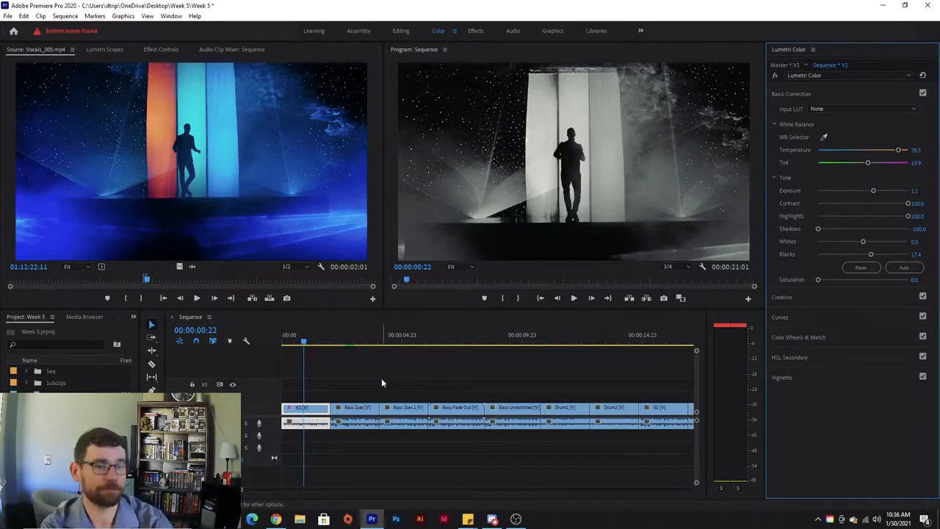
# - Move the playhead to 00:00:03:04 on the Bass 2sec clip and open its Creative color settings
pyautogui.click(345, 342)
pyautogui.press('space')
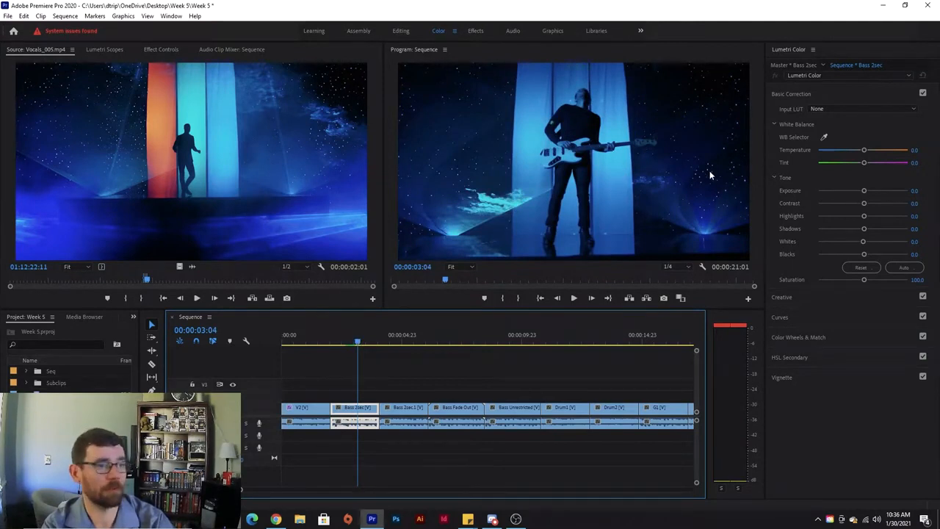
pyautogui.click(800, 92)
pyautogui.click(783, 113)
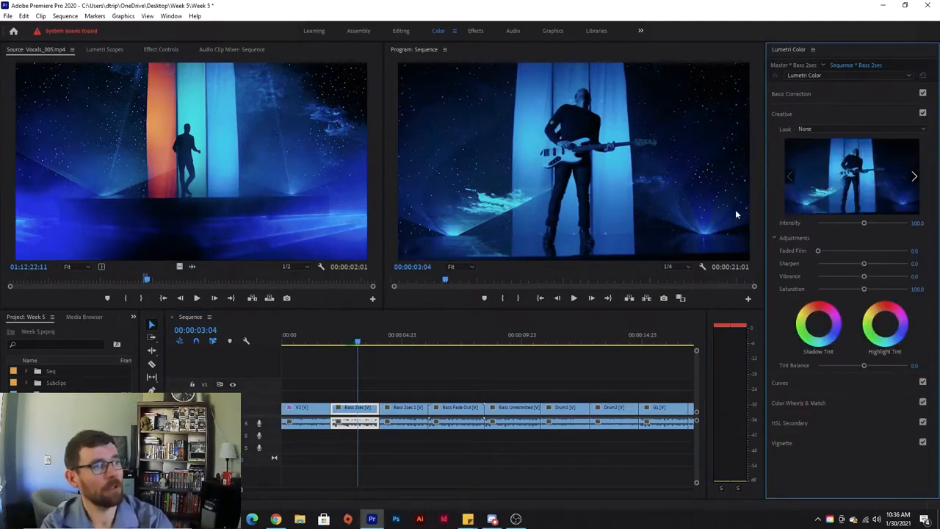
# - Try the SL BIG, SL BLUE STEEL, SL CLEAN KODAK C and SL GOLD WESTERN looks on the Bass 2sec clip
pyautogui.click(814, 130)
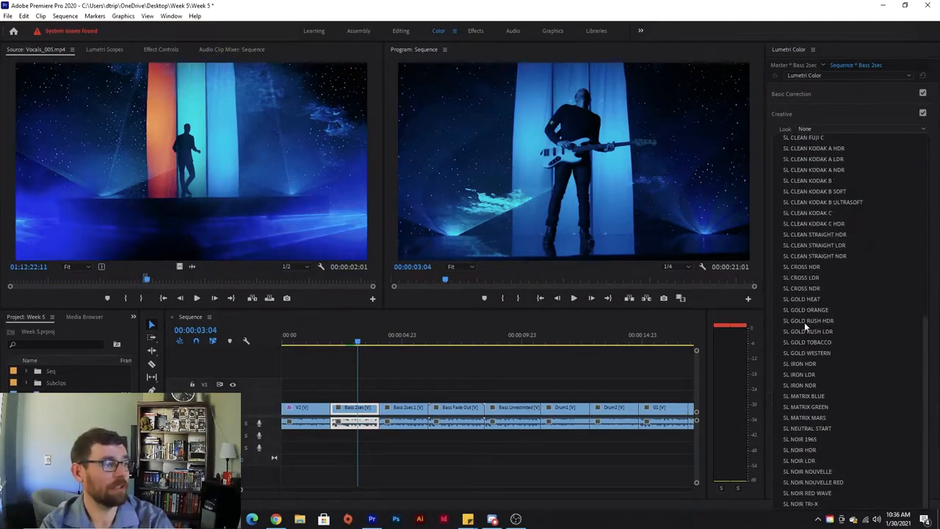
pyautogui.scroll(5, 805, 322)
pyautogui.click(796, 298)
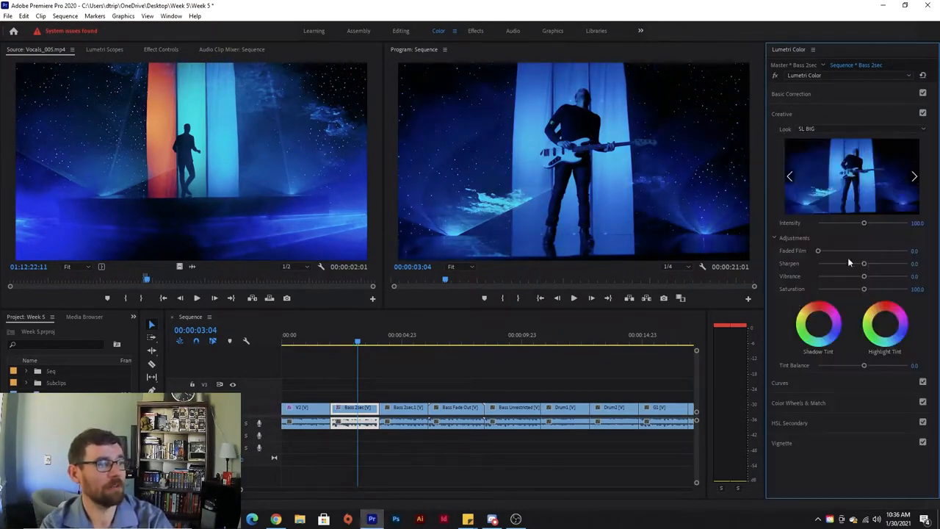
pyautogui.click(825, 129)
pyautogui.click(828, 267)
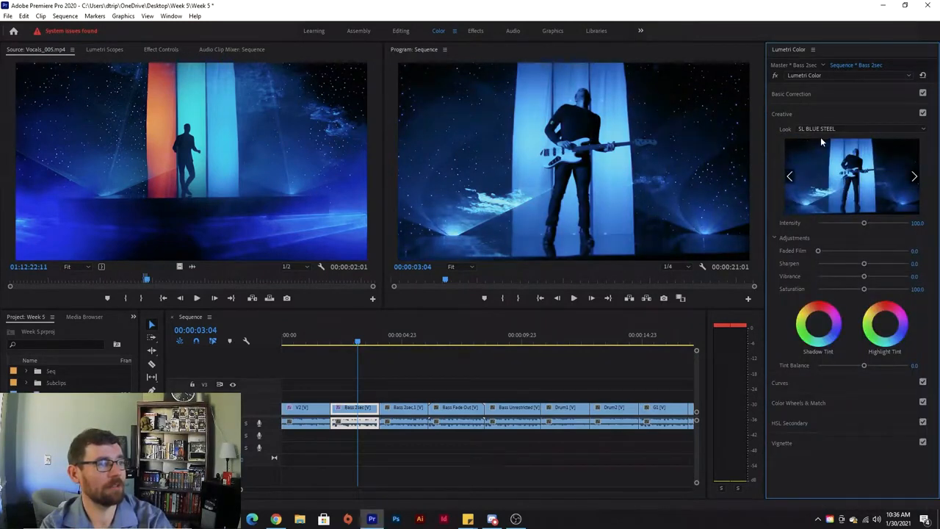
pyautogui.click(821, 129)
pyautogui.click(828, 282)
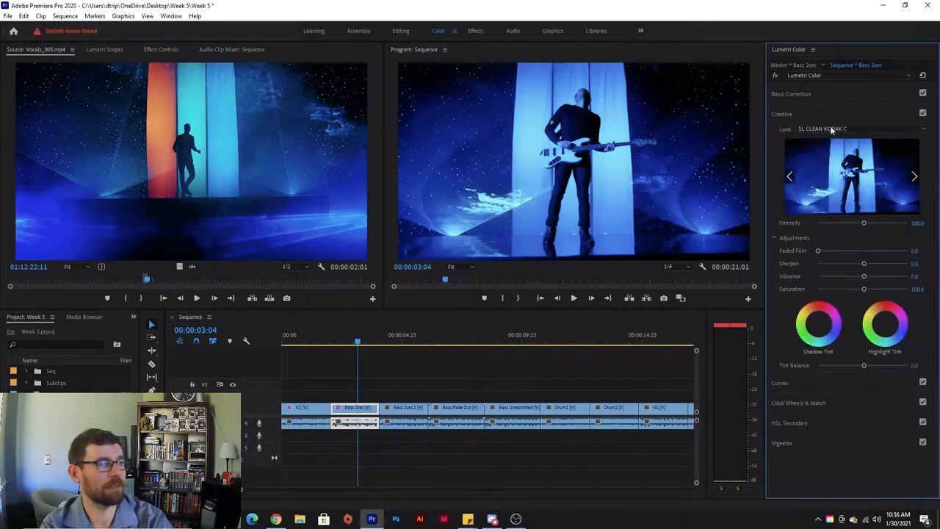
pyautogui.click(830, 128)
pyautogui.click(811, 353)
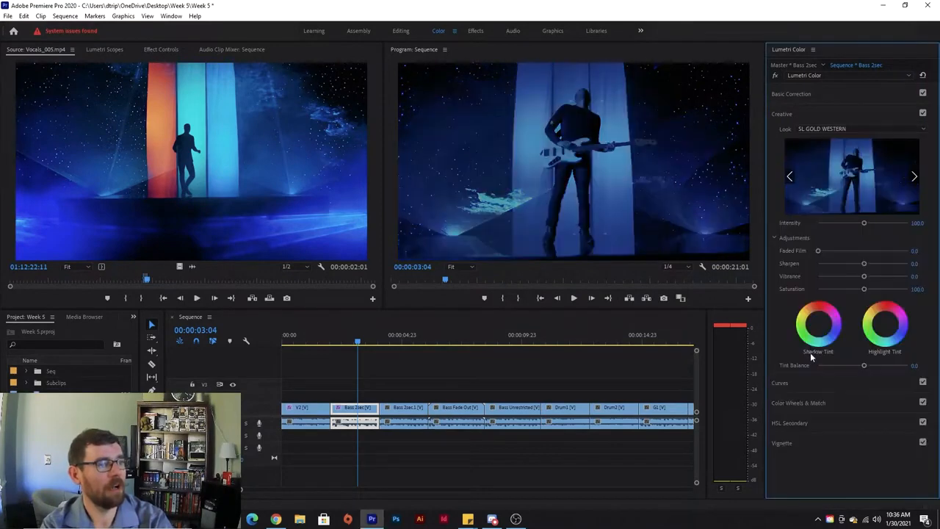
# - Try the SL MATRIX GREEN and SL MATRIX MARS looks on the Bass 2sec clip
pyautogui.click(816, 129)
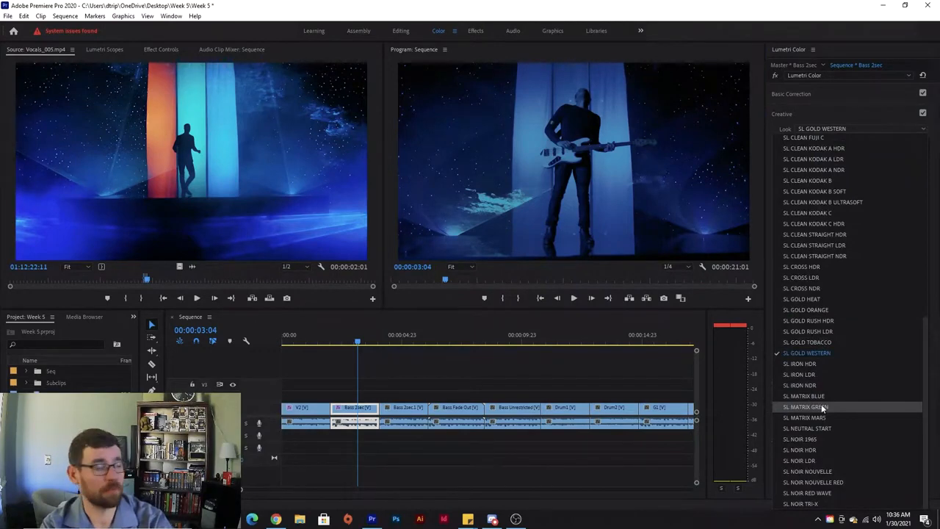
pyautogui.click(807, 407)
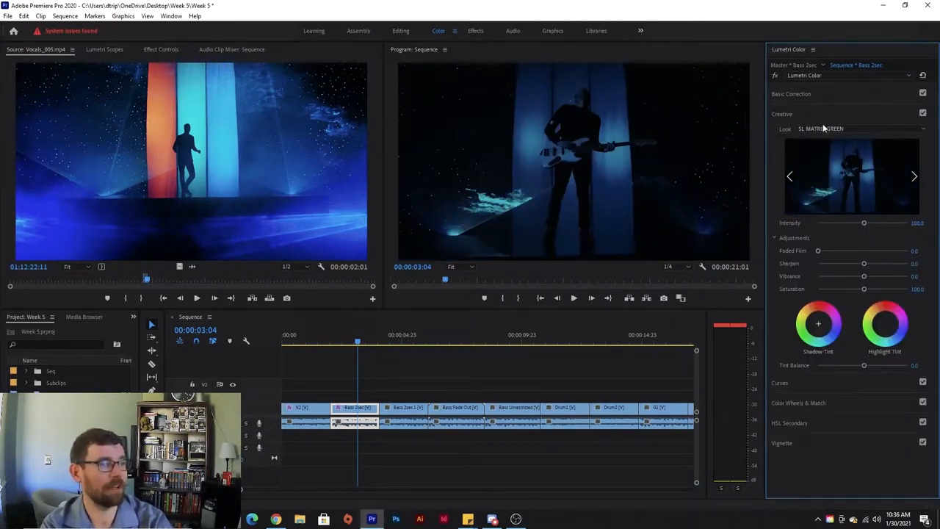
pyautogui.click(824, 128)
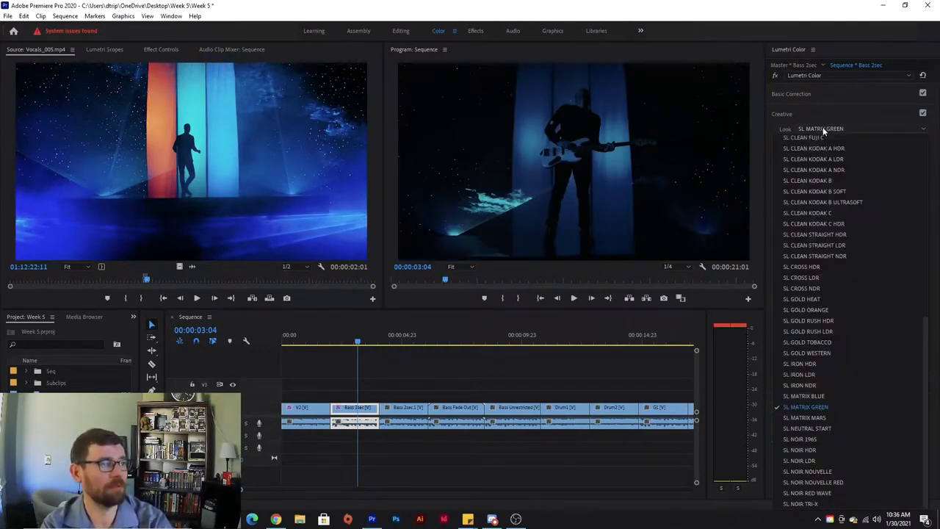
pyautogui.click(812, 417)
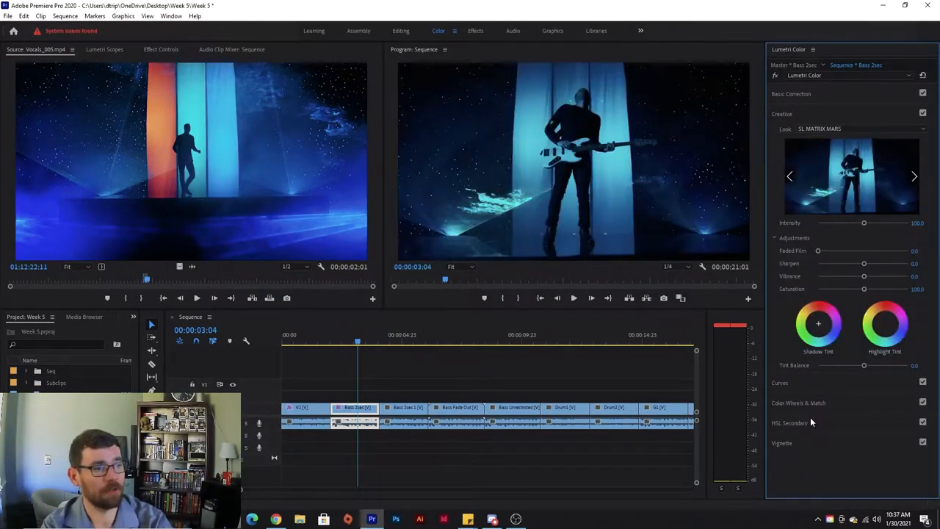
# - Compare the SL NOIR 1965 and SL NOIR HDR looks on the Bass 2sec clip, and apply SL NOIR NOUVELLE
pyautogui.click(827, 129)
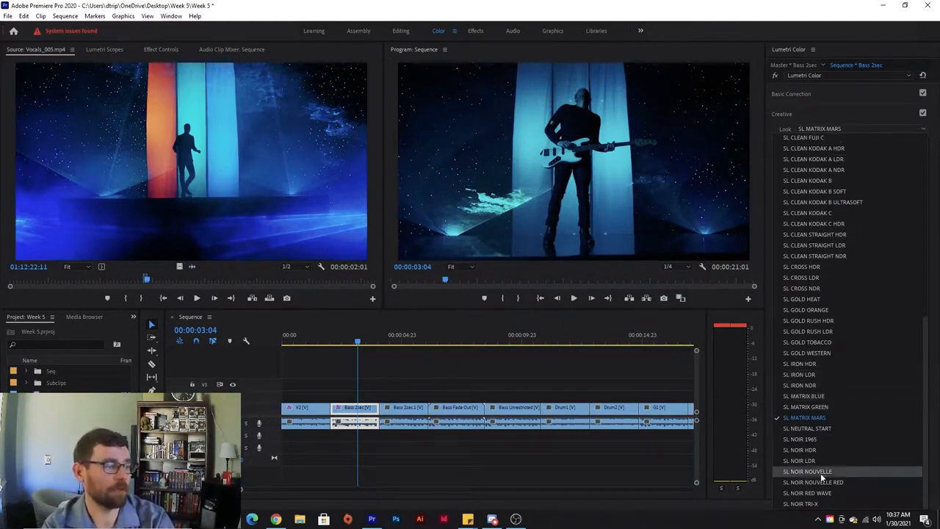
pyautogui.click(799, 439)
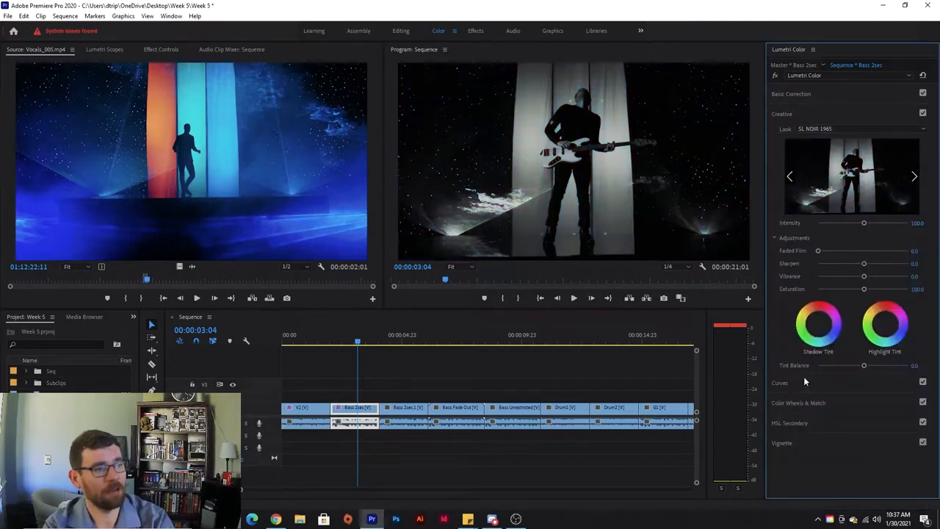
pyautogui.click(817, 129)
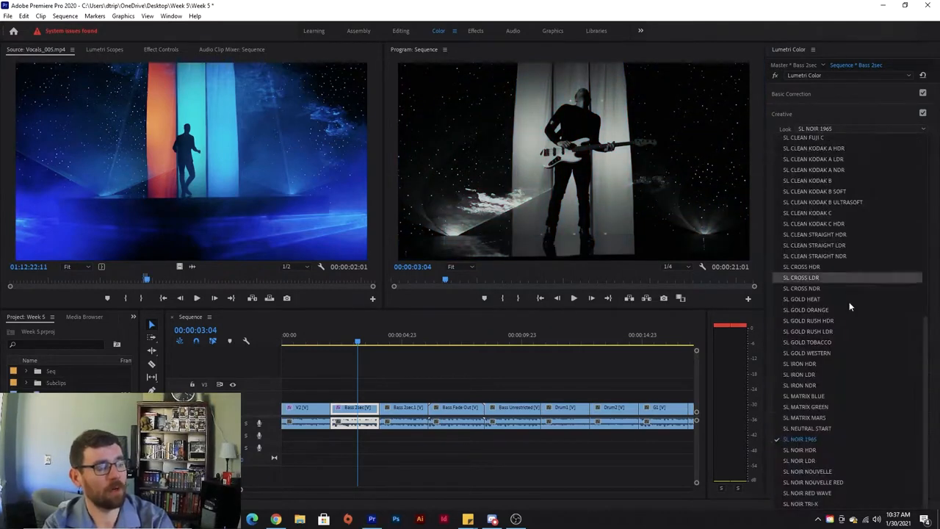
pyautogui.click(823, 451)
pyautogui.click(808, 129)
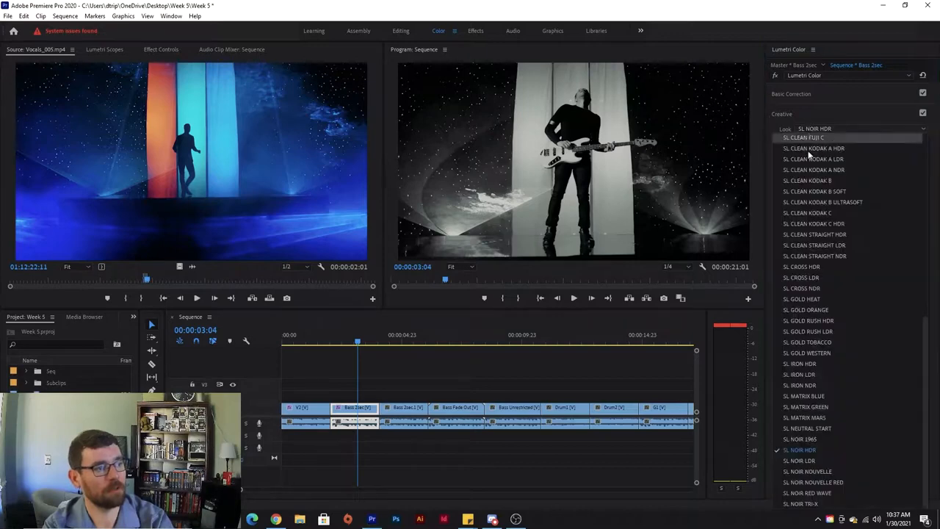
pyautogui.click(829, 473)
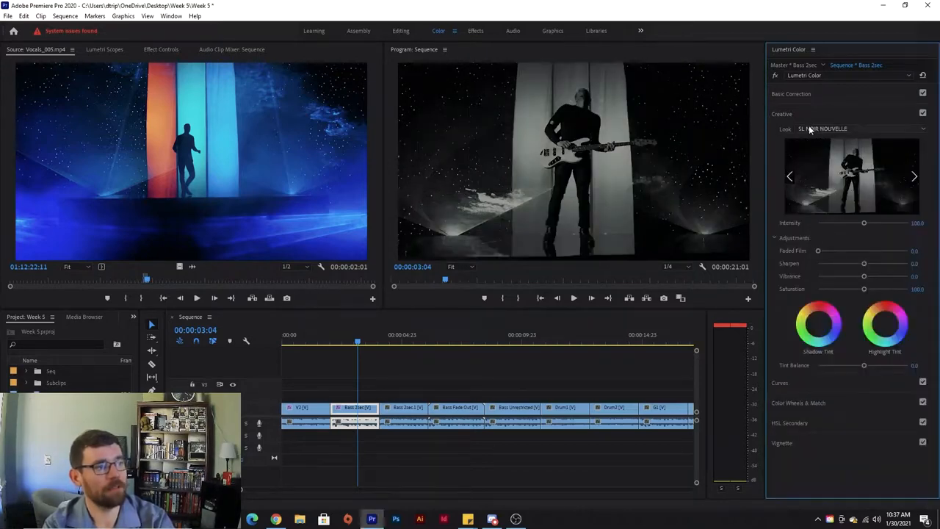
# - Try the SL NOIR RED WAVE and Kodak 5205 Fuji 3510 looks on the Bass 2sec clip, reducing the look intensity to 85.9
pyautogui.click(817, 129)
pyautogui.click(814, 493)
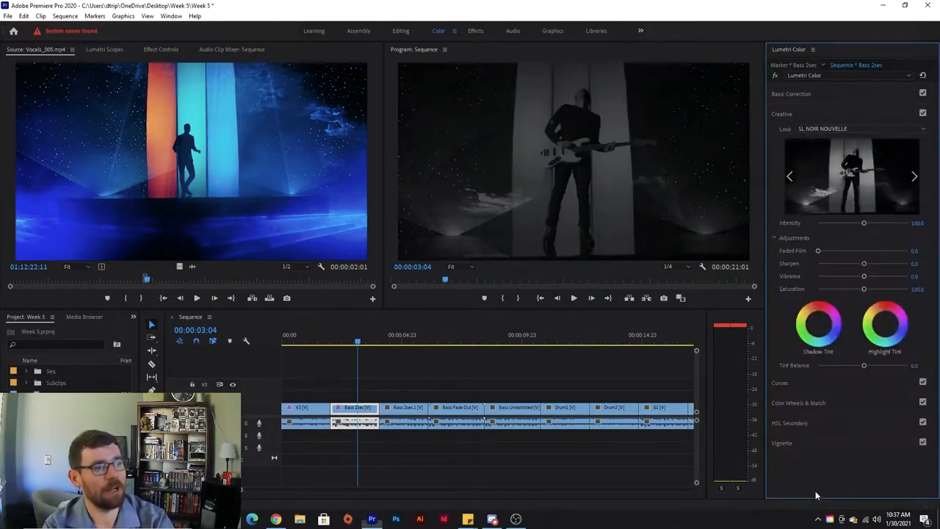
pyautogui.click(817, 129)
pyautogui.scroll(10, 822, 261)
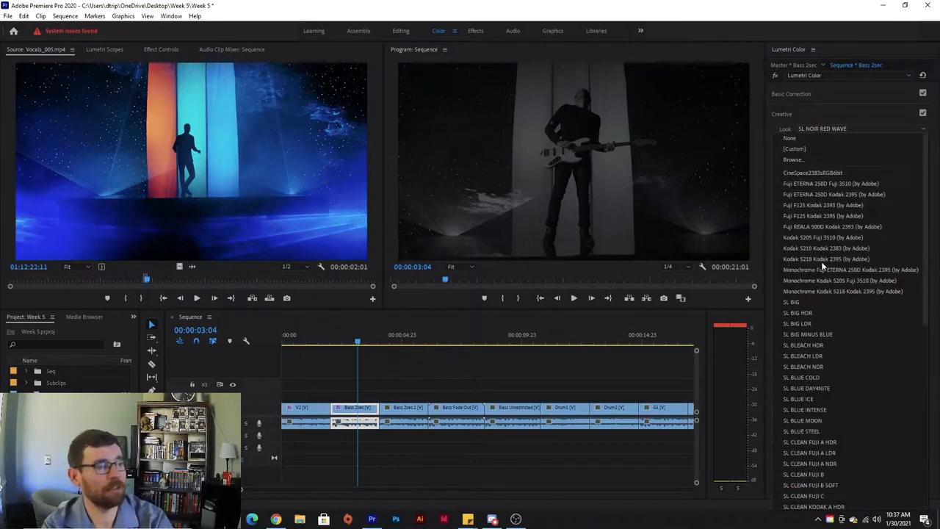
pyautogui.click(829, 235)
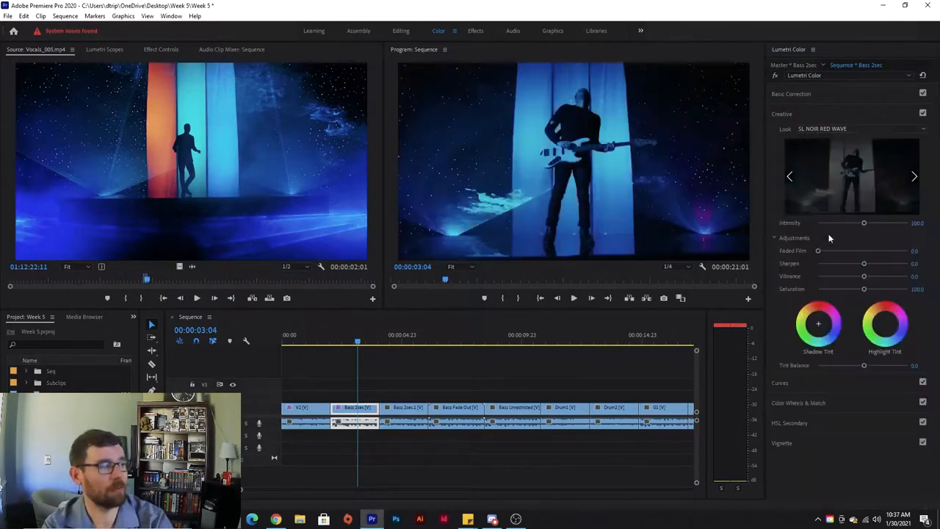
pyautogui.moveTo(864, 222)
pyautogui.mouseDown()
pyautogui.moveTo(825, 225)
pyautogui.moveTo(897, 219)
pyautogui.moveTo(805, 226)
pyautogui.moveTo(857, 224)
pyautogui.mouseUp()
# - Try the SL BLUE ICE look on the Bass 2sec clip and raise the look intensity to 200
pyautogui.click(825, 130)
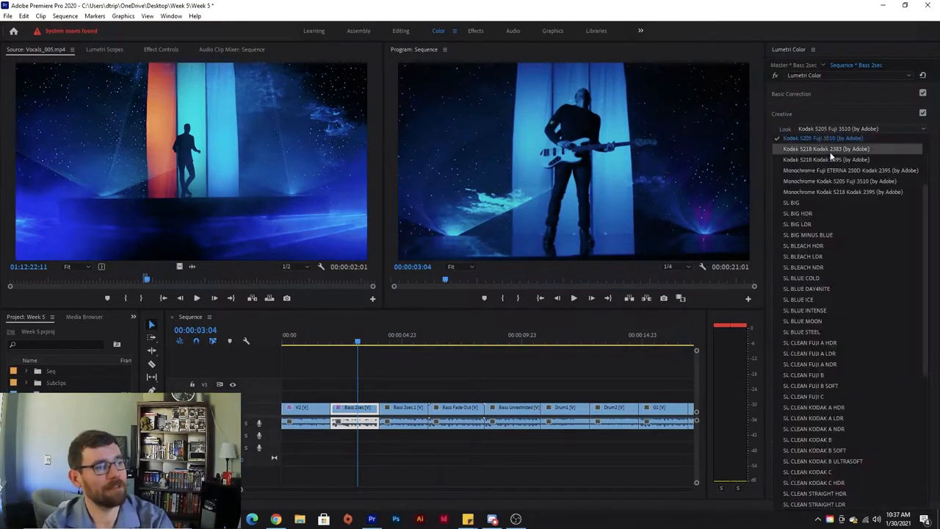
pyautogui.click(823, 309)
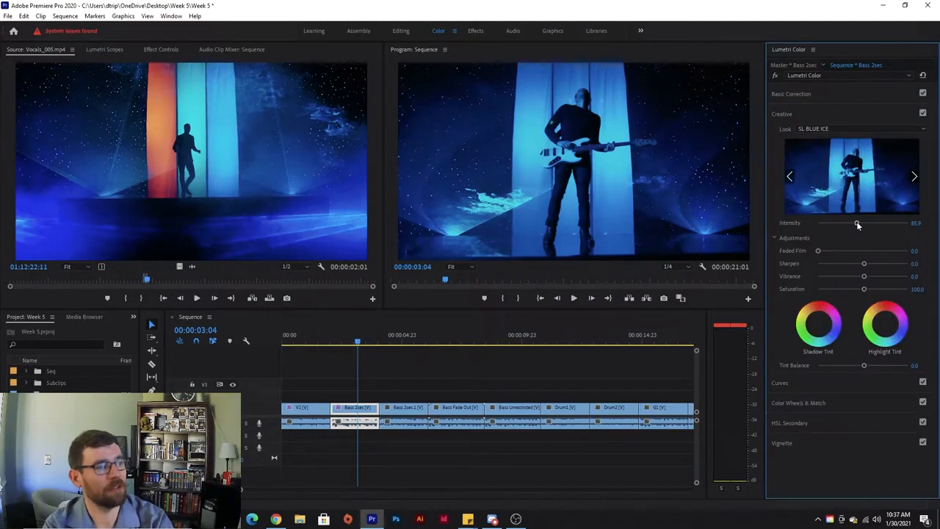
pyautogui.moveTo(858, 225); pyautogui.dragTo(922, 225)
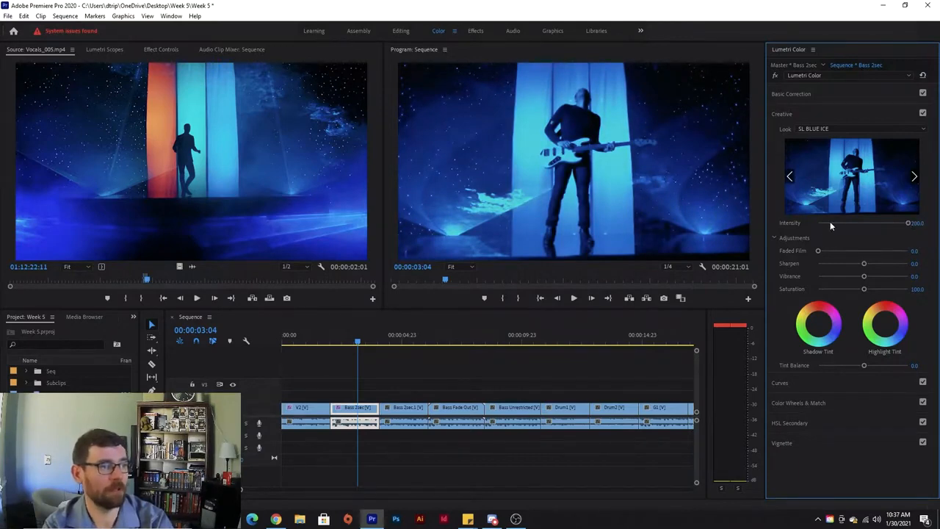
# - Apply the SL CLEAN KODAK A LDR look to the Bass 2sec clip at an intensity of 200
pyautogui.click(830, 127)
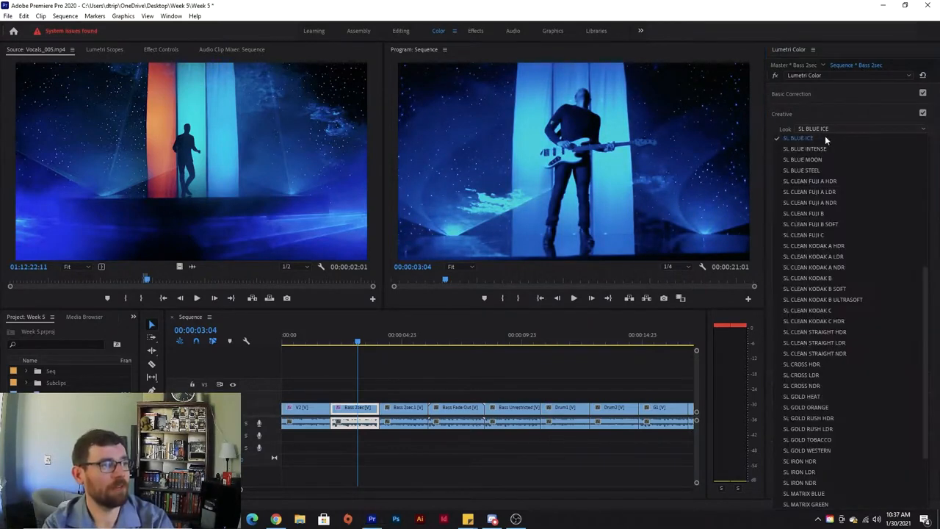
pyautogui.click(830, 260)
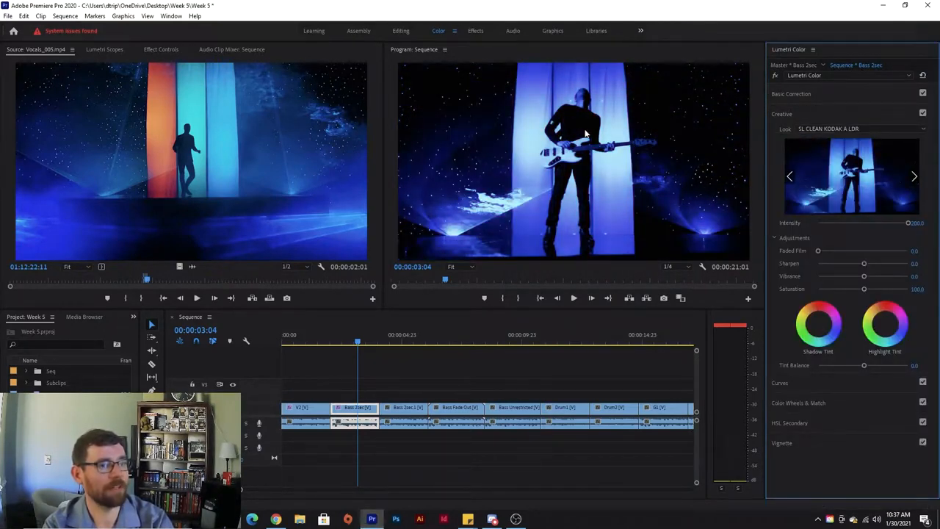
pyautogui.moveTo(909, 222)
pyautogui.mouseDown()
pyautogui.moveTo(802, 225)
pyautogui.moveTo(910, 224)
pyautogui.mouseUp()
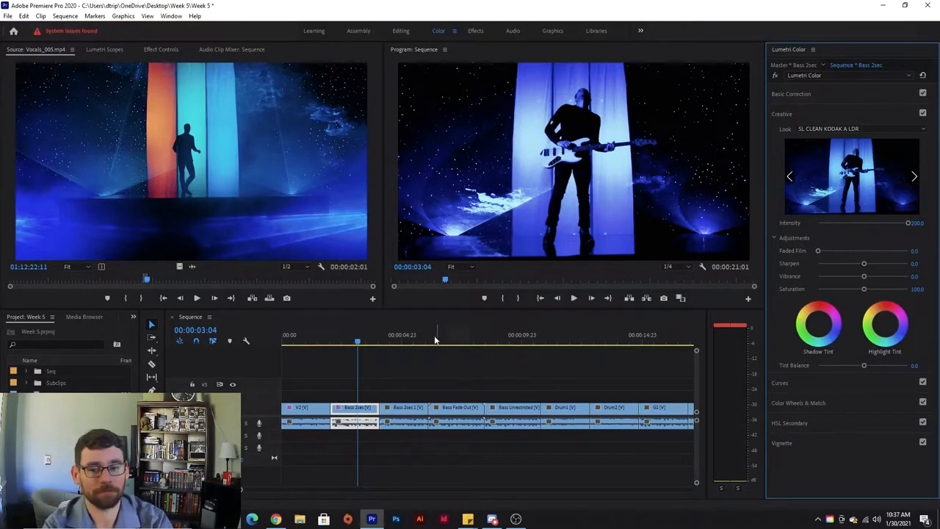
# - Move the playhead to 00:00:05:01 and delete the Bass Fade Out and Bass Unrestricted clips from the sequence
pyautogui.moveTo(357, 341); pyautogui.dragTo(402, 345)
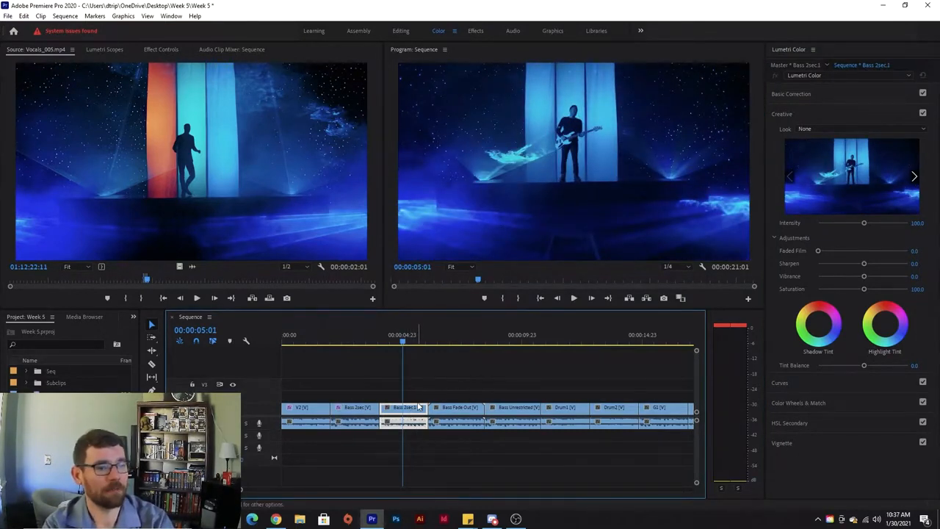
pyautogui.moveTo(466, 380); pyautogui.dragTo(507, 448)
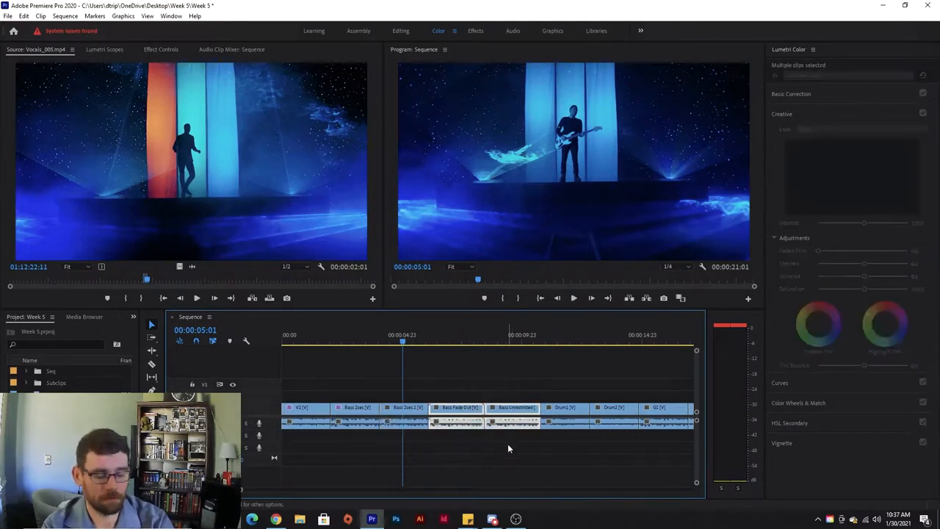
pyautogui.press('Delete')
# - Shift all clips from Drum1 onward earlier so they start directly after the Bass 2sec.1 clip, closing the gap
pyautogui.moveTo(518, 375); pyautogui.dragTo(817, 470)
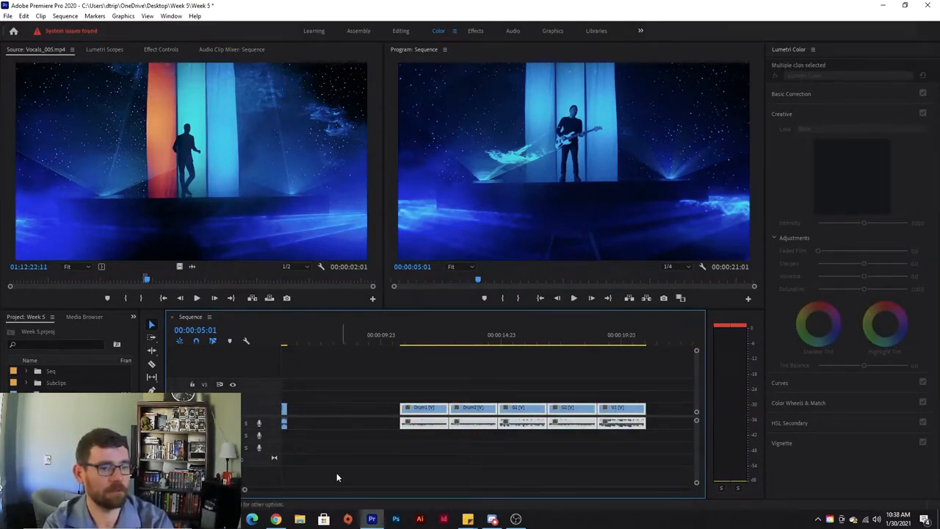
pyautogui.press('-')
pyautogui.moveTo(423, 411); pyautogui.dragTo(367, 416)
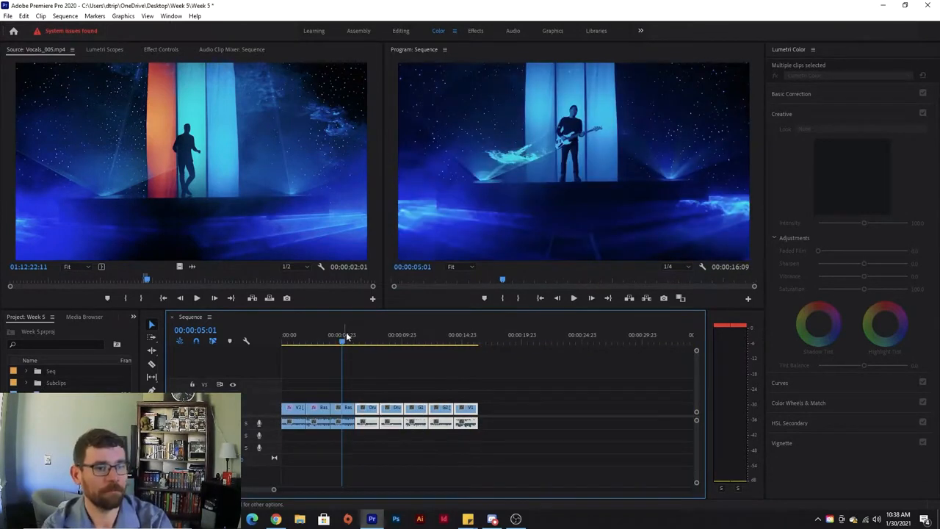
# - Sharpen the Bass 2sec.1 clip to 82.6 in the Creative adjustments and leave Faded Film at 0
pyautogui.click(346, 420)
pyautogui.press('=')
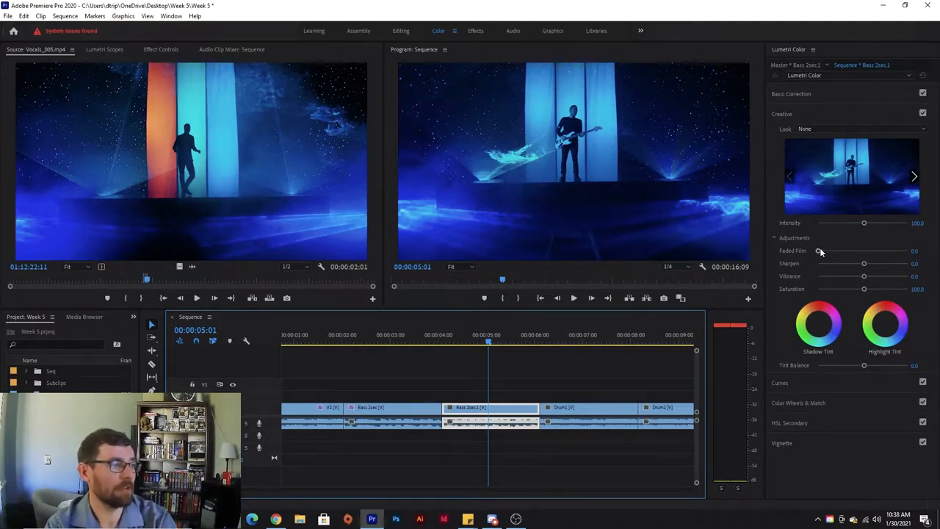
pyautogui.moveTo(820, 248); pyautogui.dragTo(901, 264)
pyautogui.doubleClick(853, 251)
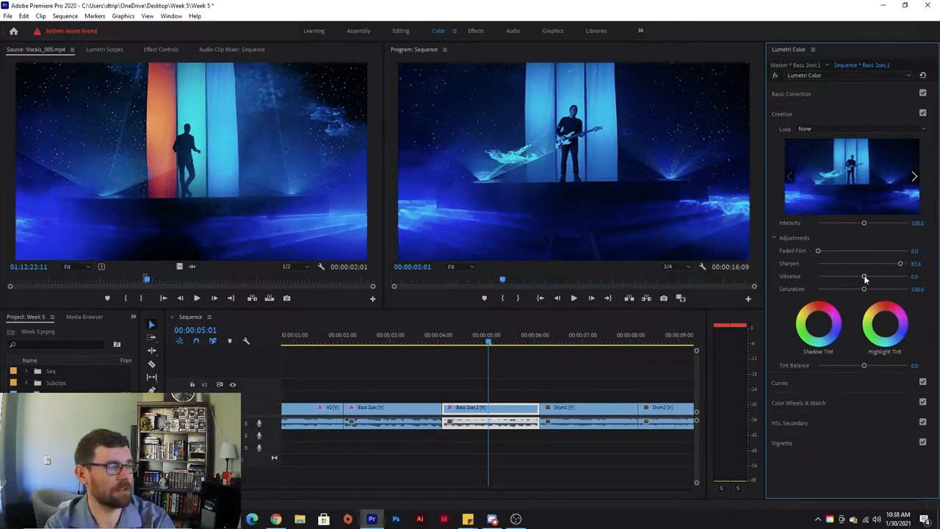
# - Set the Bass 2sec.1 clip's Creative vibrance to -100 and its saturation to 90.2
pyautogui.moveTo(864, 276); pyautogui.dragTo(806, 277)
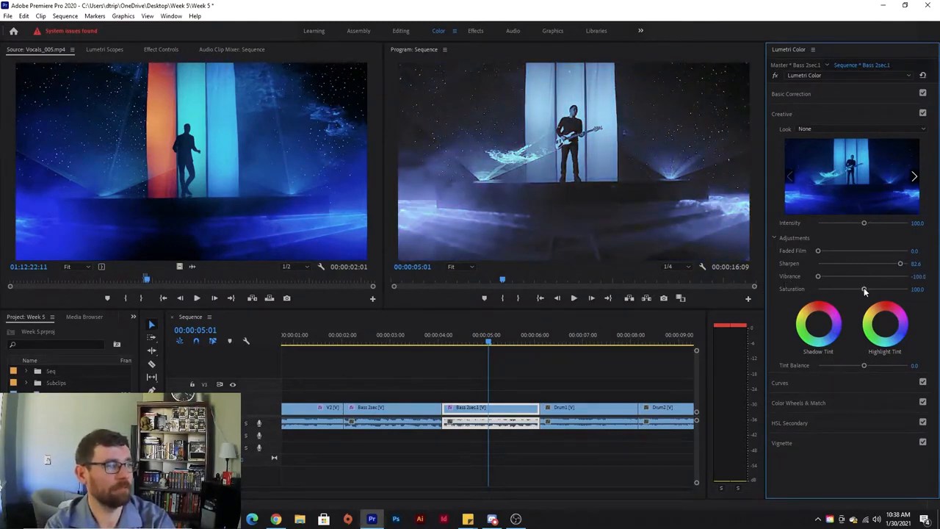
pyautogui.moveTo(864, 290); pyautogui.dragTo(841, 290)
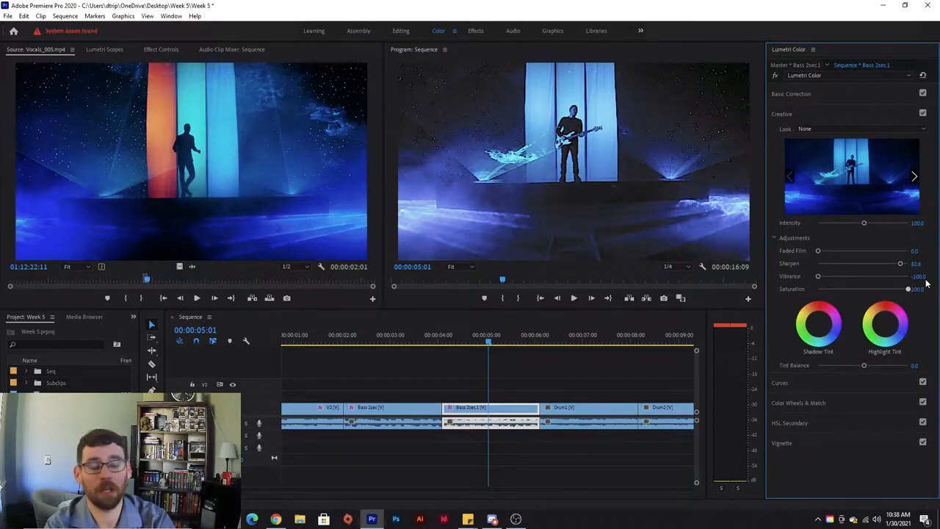
pyautogui.moveTo(927, 283); pyautogui.dragTo(858, 289)
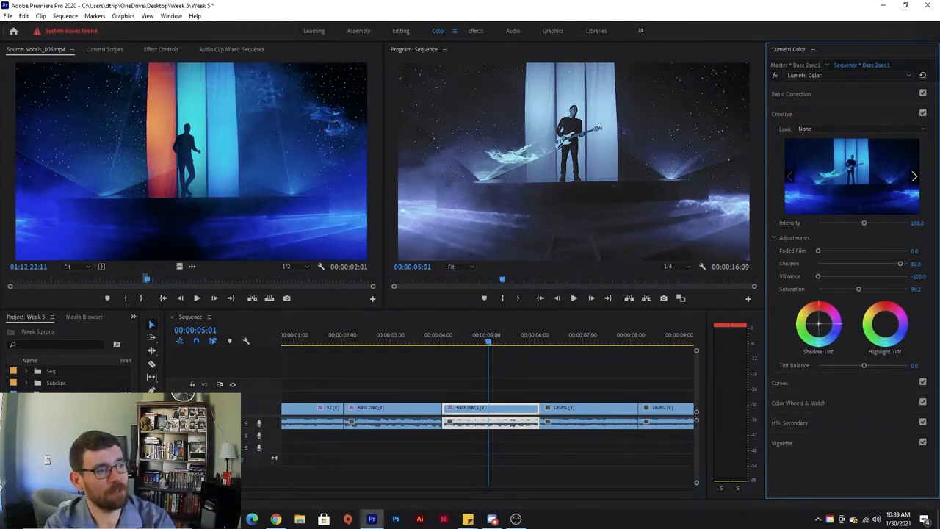
# - Test different shadow tint colors on the Bass 2sec.1 clip and settle on a strong red
pyautogui.moveTo(819, 323); pyautogui.dragTo(818, 307)
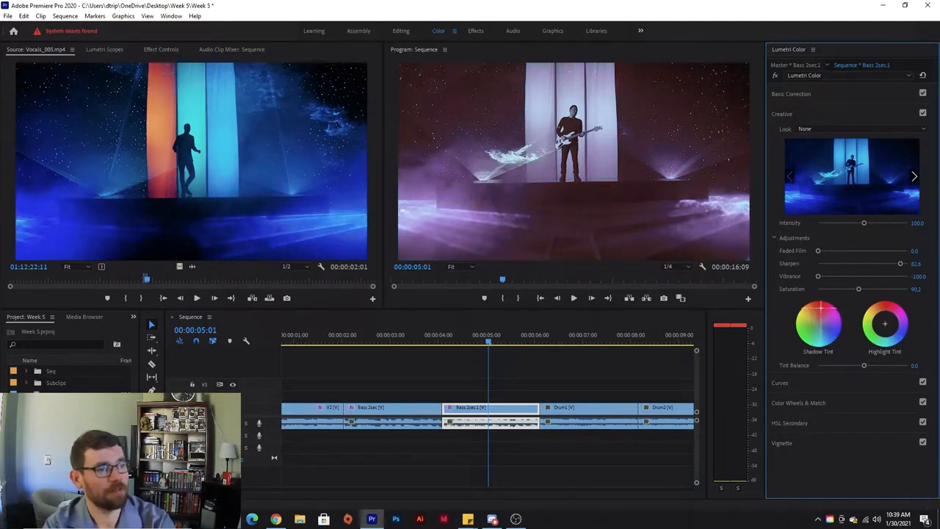
pyautogui.click(835, 329)
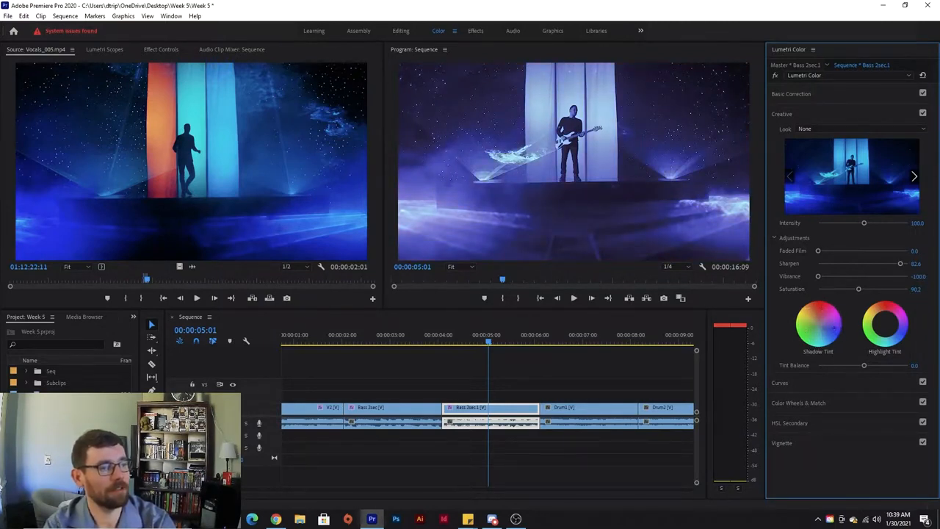
pyautogui.click(815, 338)
pyautogui.moveTo(800, 340); pyautogui.dragTo(810, 312)
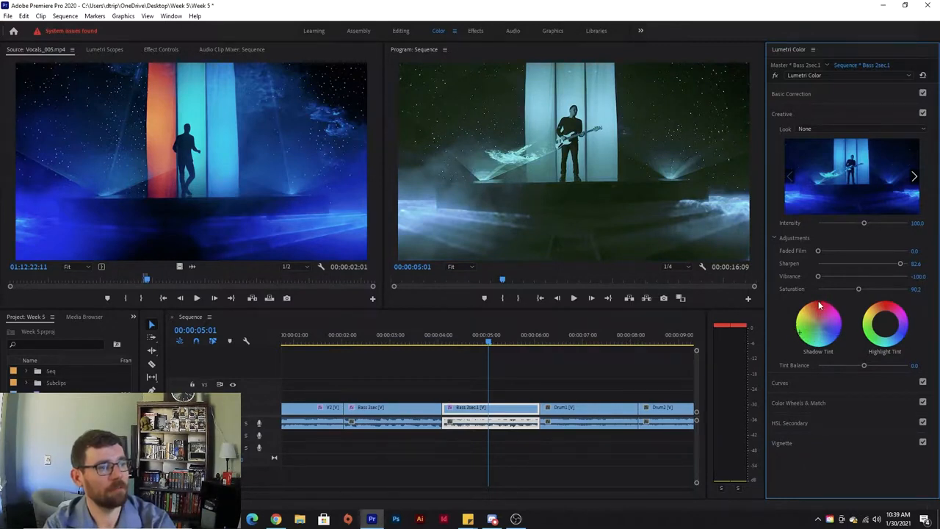
pyautogui.click(820, 307)
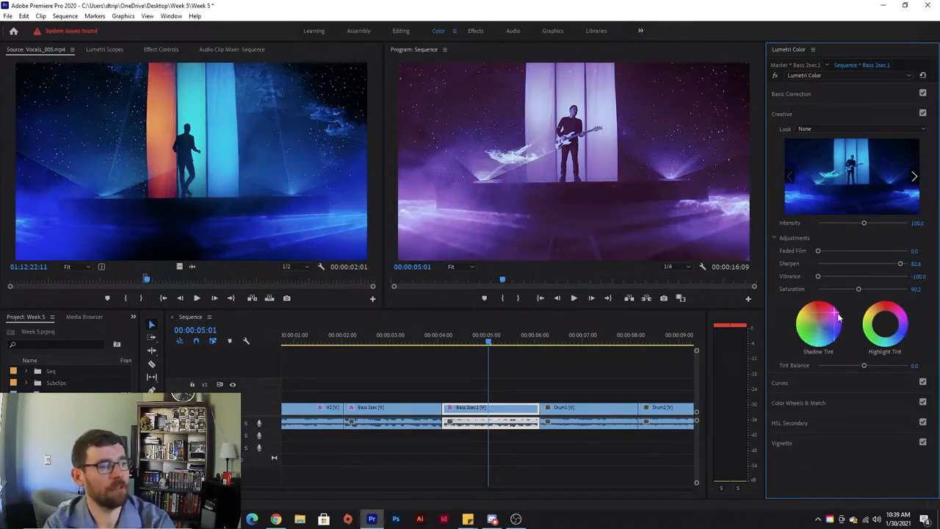
pyautogui.moveTo(838, 316); pyautogui.dragTo(820, 309)
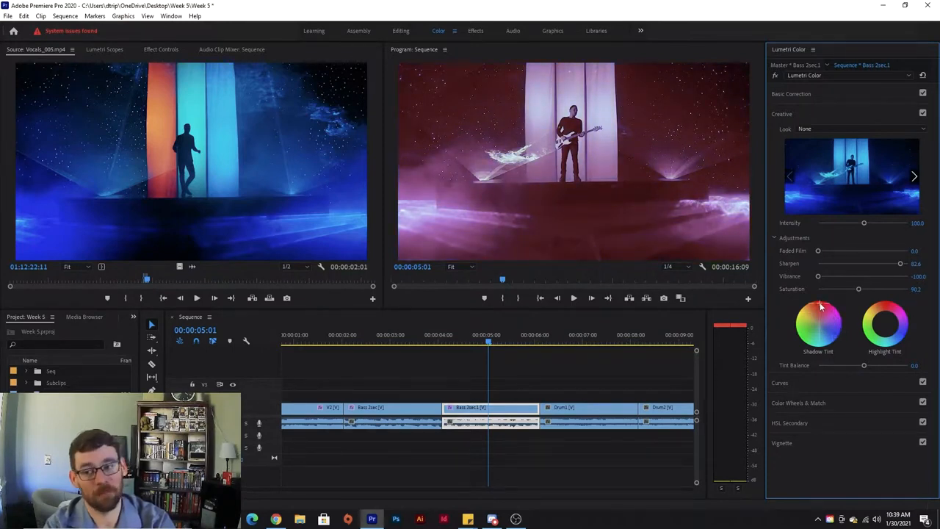
# - Try several highlight tint colors on the Bass 2sec.1 clip and settle on a blue tint
pyautogui.moveTo(881, 308); pyautogui.dragTo(905, 320)
pyautogui.click(886, 342)
pyautogui.click(893, 340)
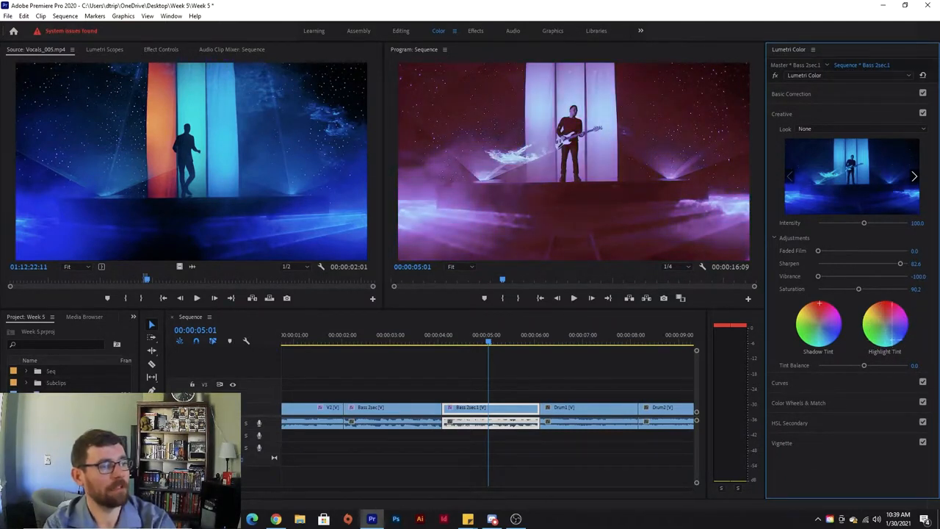
pyautogui.click(893, 342)
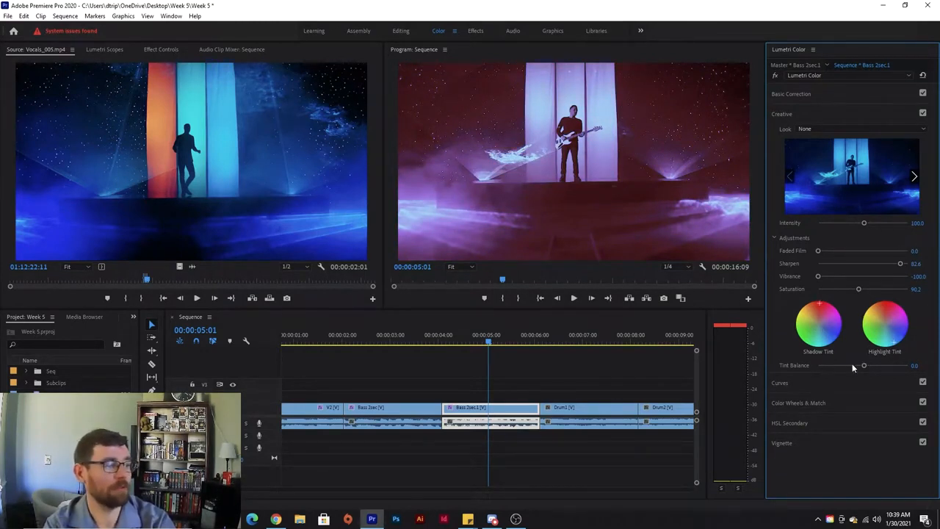
# - Try the tint balance at -100, set it to -17.4 for the Bass 2sec.1 clip, and collapse the Creative section
pyautogui.moveTo(854, 368); pyautogui.dragTo(784, 361)
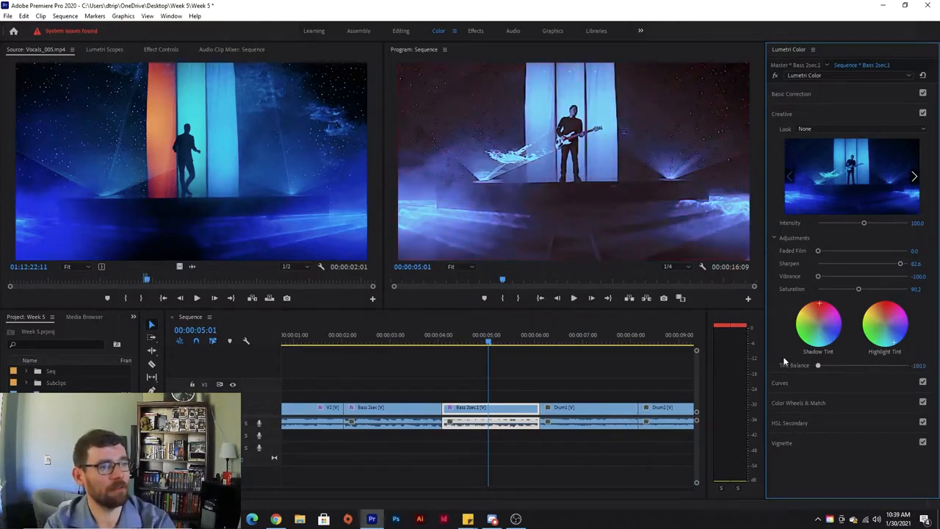
pyautogui.moveTo(861, 348); pyautogui.dragTo(849, 350)
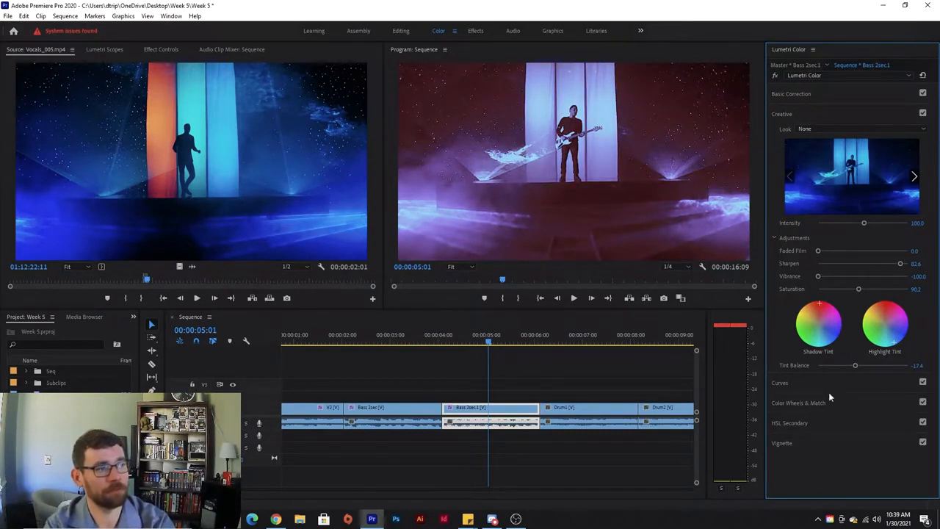
pyautogui.click(781, 115)
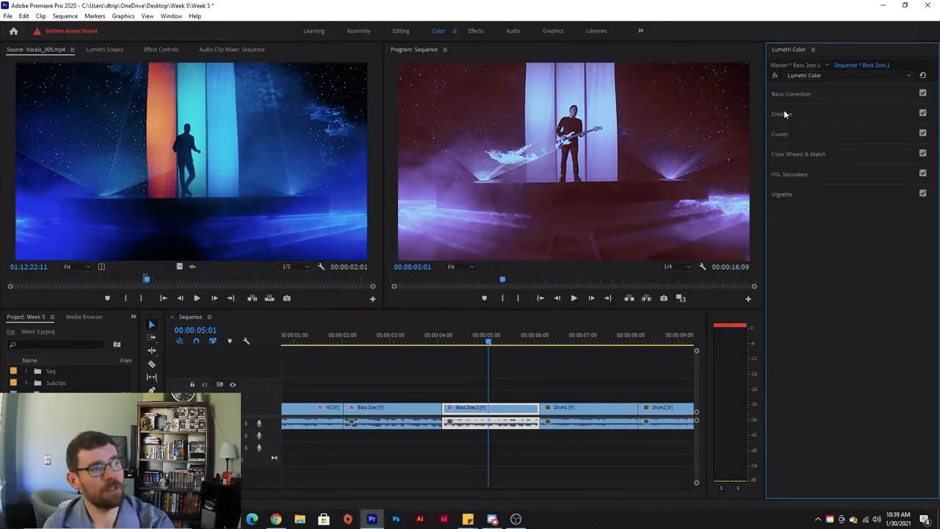
# - Move the playhead to 00:00:06:23 on the Drum1 clip and open its Curves settings
pyautogui.click(580, 338)
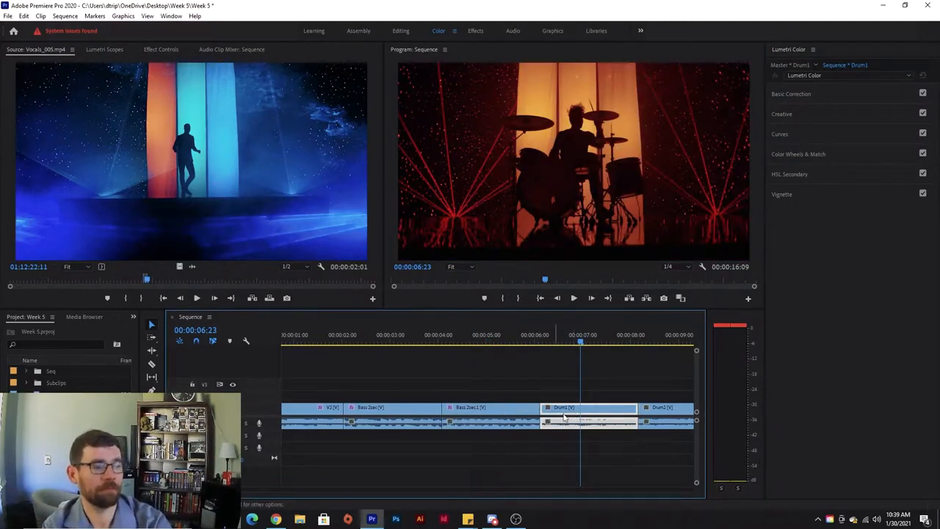
pyautogui.click(780, 134)
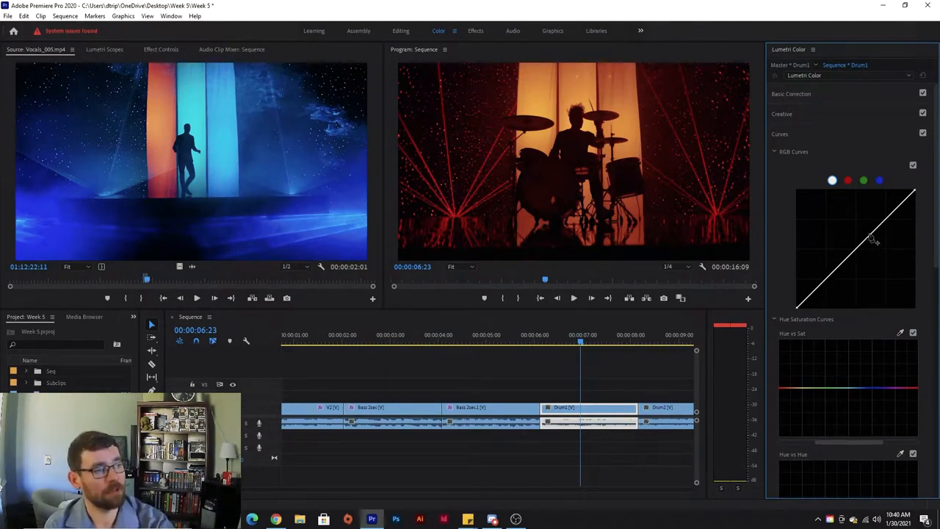
# - Try darkening the Drum1 clip by pulling down the shadows of the white RGB curve, and reset the curve
pyautogui.click(829, 278)
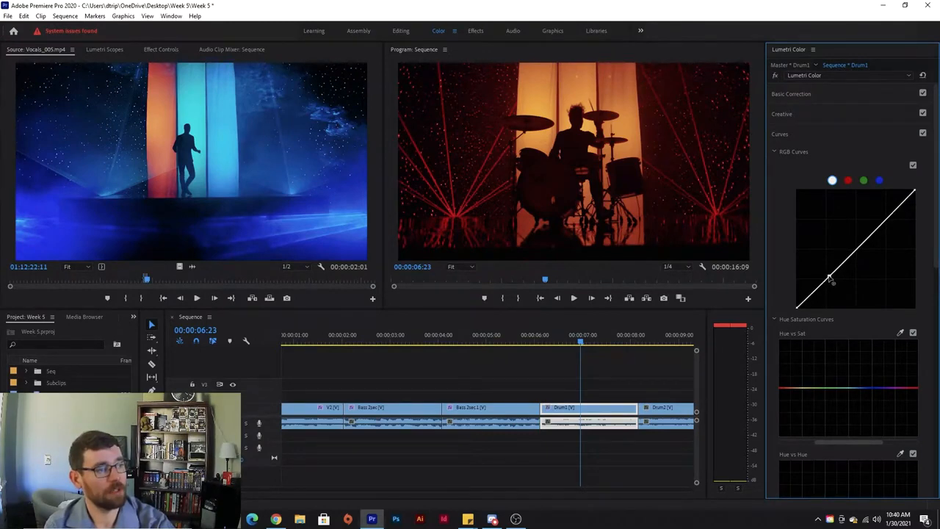
pyautogui.moveTo(828, 279)
pyautogui.mouseDown()
pyautogui.moveTo(816, 252)
pyautogui.moveTo(838, 287)
pyautogui.moveTo(855, 259)
pyautogui.moveTo(838, 217)
pyautogui.moveTo(847, 270)
pyautogui.moveTo(835, 285)
pyautogui.mouseUp()
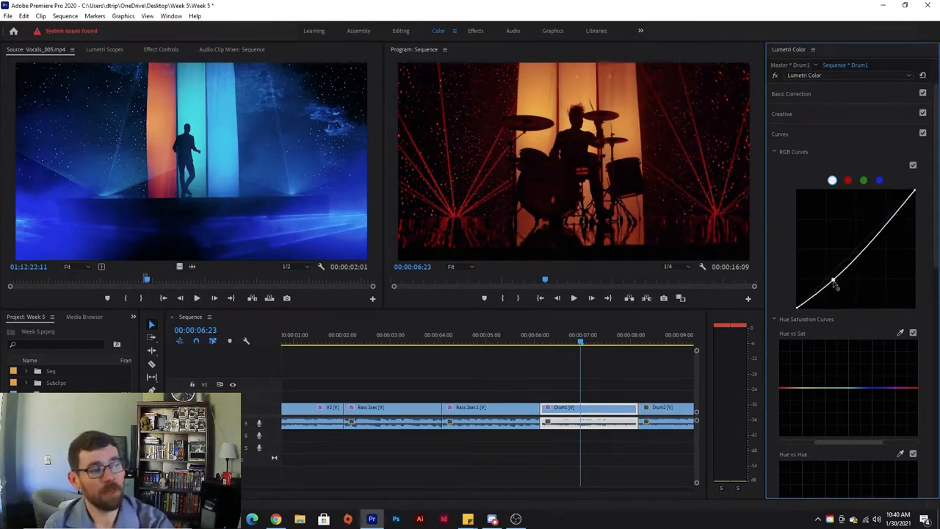
pyautogui.click(878, 240)
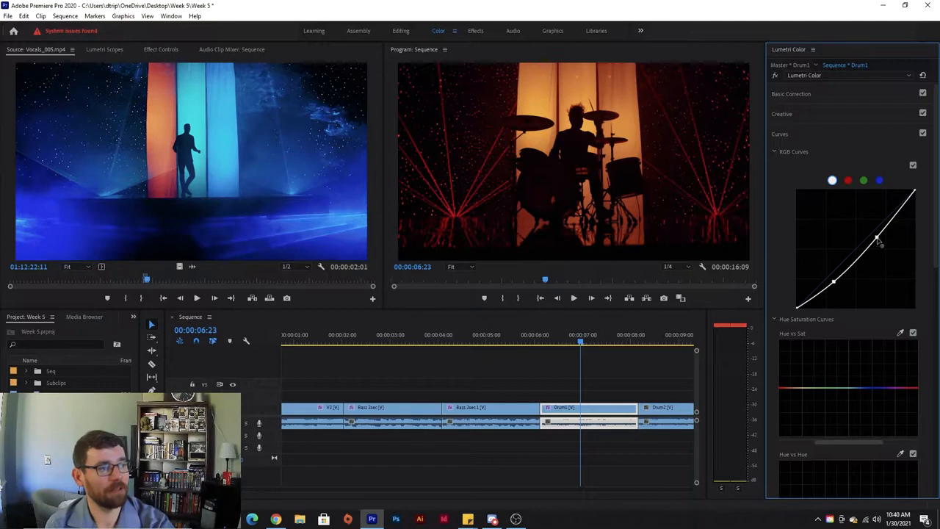
pyautogui.doubleClick(877, 237)
# - Shape the Drum1 clip's white RGB curve into an S, raising the highlights and lowering the shadows
pyautogui.click(823, 281)
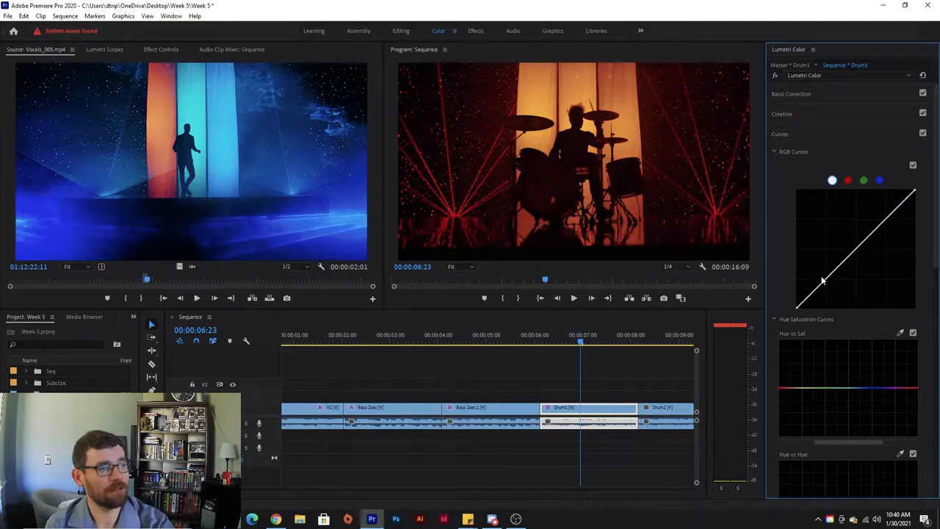
pyautogui.click(881, 225)
pyautogui.moveTo(880, 224); pyautogui.dragTo(877, 219)
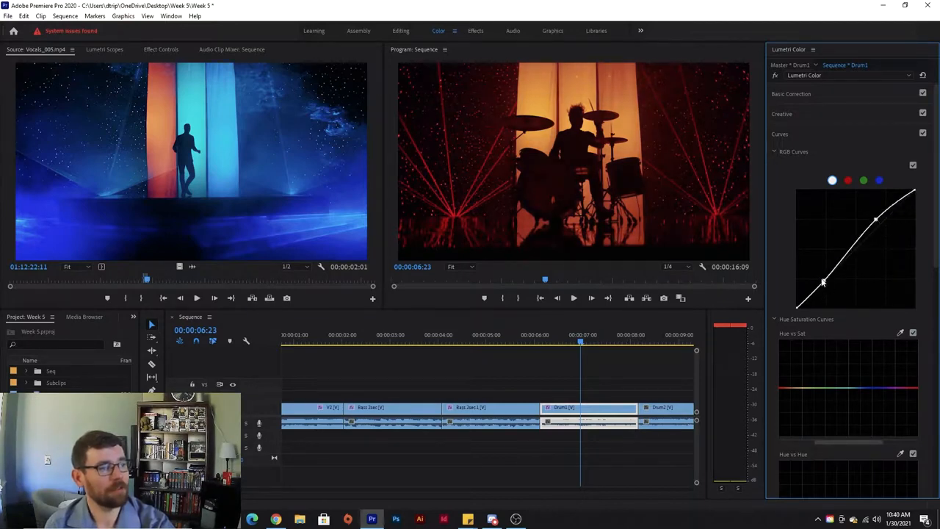
pyautogui.moveTo(823, 281); pyautogui.dragTo(833, 286)
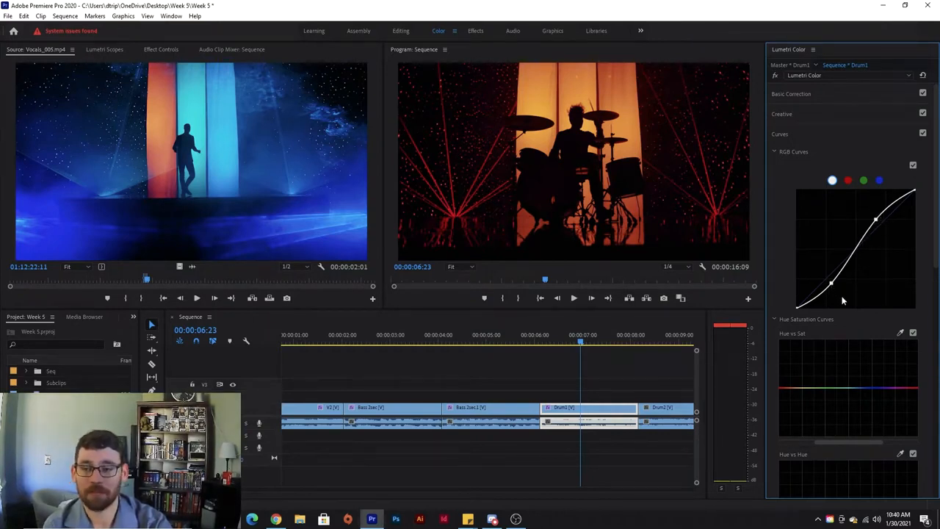
# - Bend the Drum1 clip's red RGB curve by lifting its shadows and pulling down its highlights
pyautogui.click(849, 180)
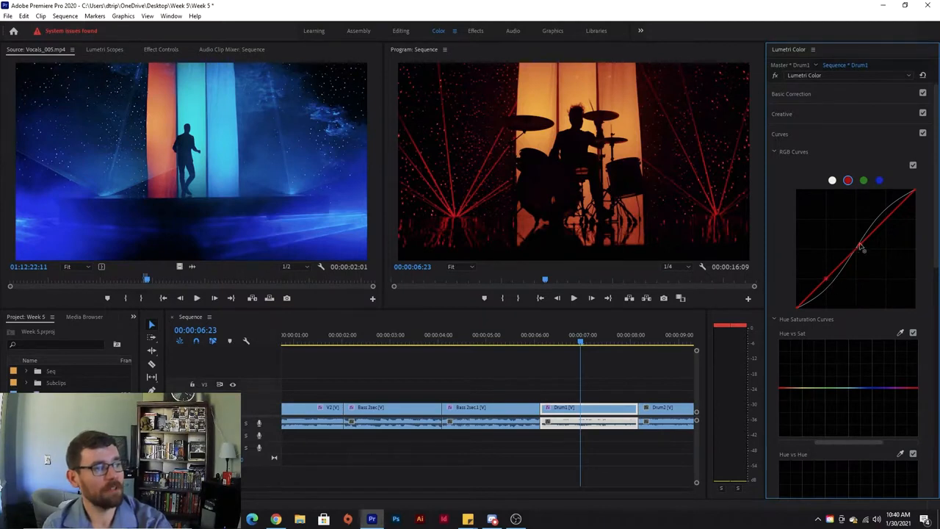
pyautogui.moveTo(861, 247); pyautogui.dragTo(886, 240)
pyautogui.moveTo(826, 278); pyautogui.dragTo(806, 277)
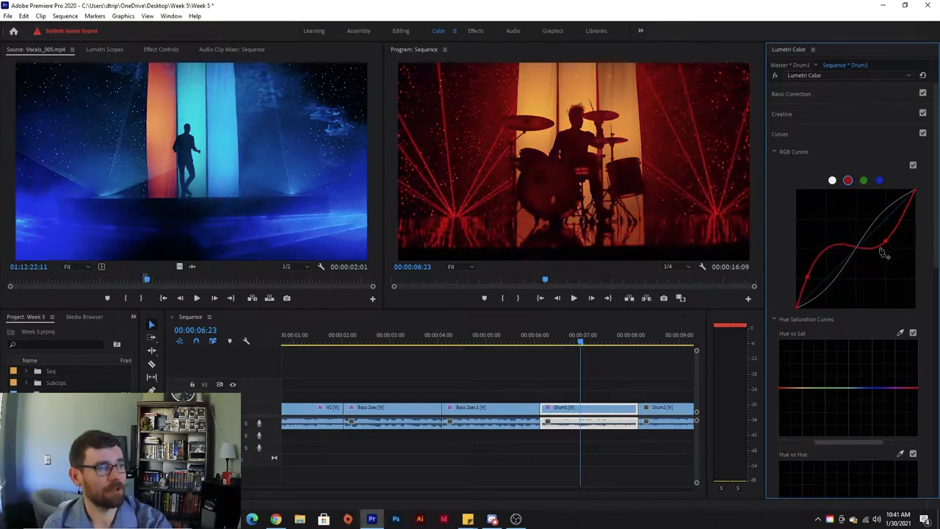
pyautogui.moveTo(886, 243); pyautogui.dragTo(897, 250)
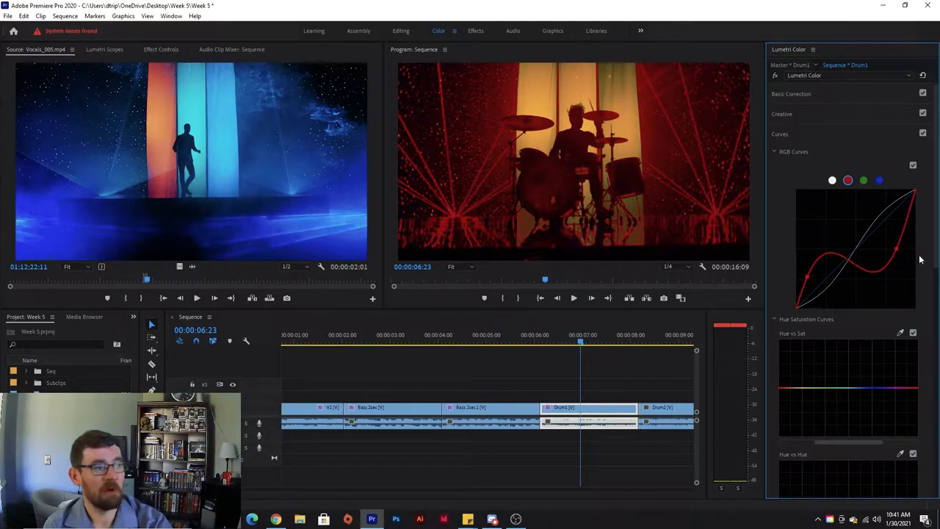
# - Raise the upper part of the Drum1 clip's green RGB curve with several points, trying extreme bends before leaving it steep
pyautogui.click(863, 181)
pyautogui.moveTo(867, 239); pyautogui.dragTo(847, 230)
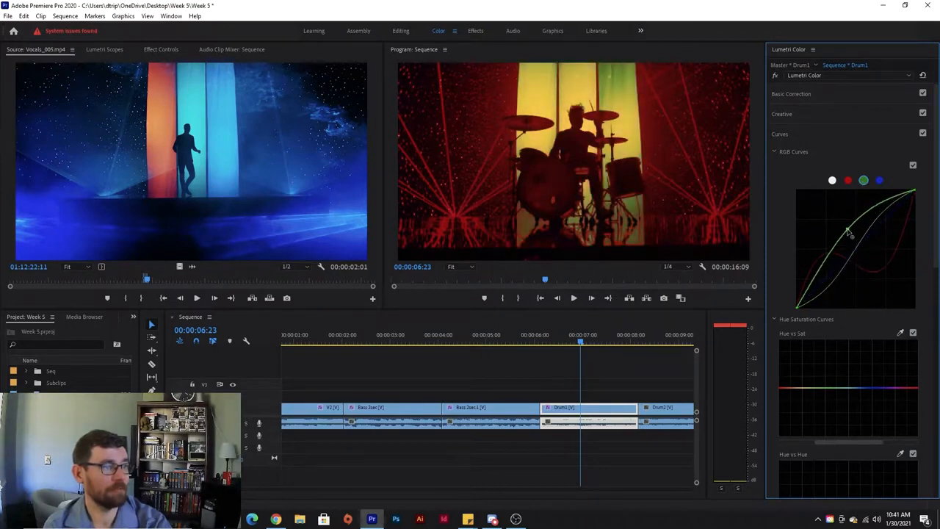
pyautogui.moveTo(826, 270); pyautogui.dragTo(836, 273)
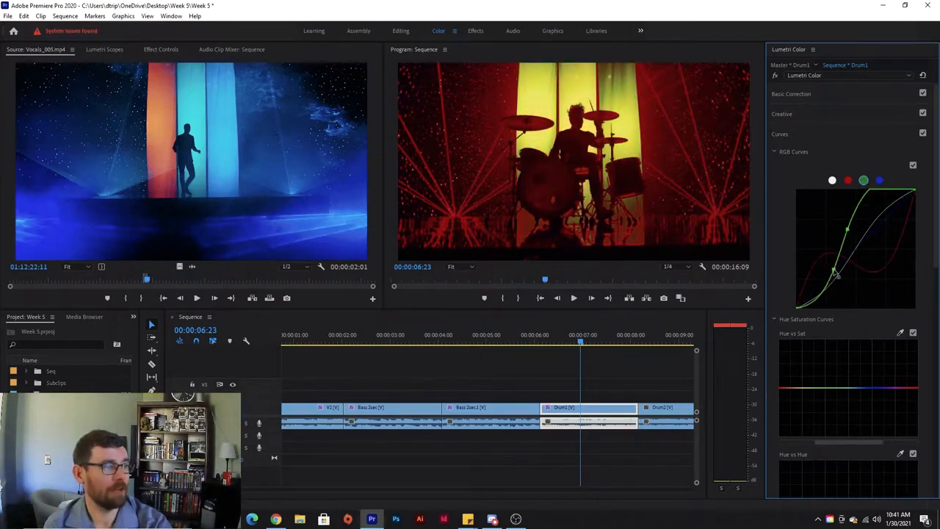
pyautogui.moveTo(847, 230); pyautogui.dragTo(850, 239)
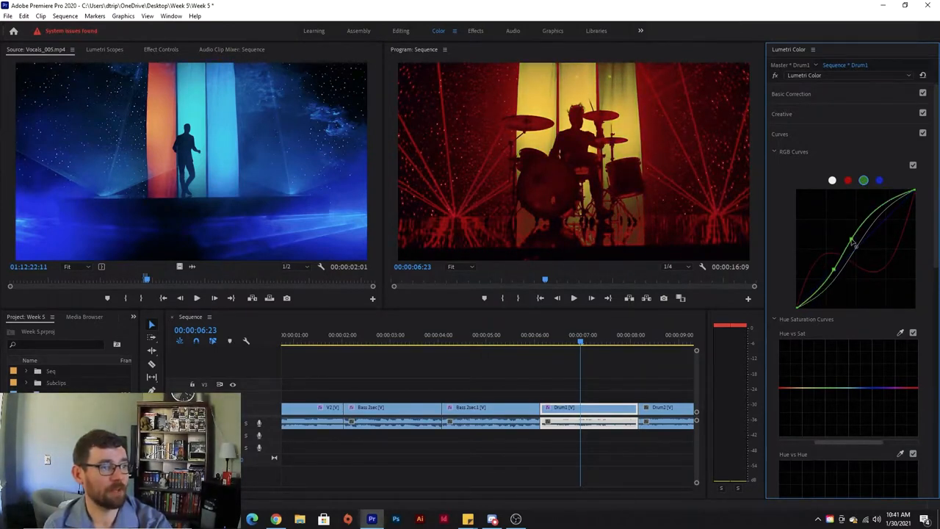
pyautogui.moveTo(880, 210); pyautogui.dragTo(835, 199)
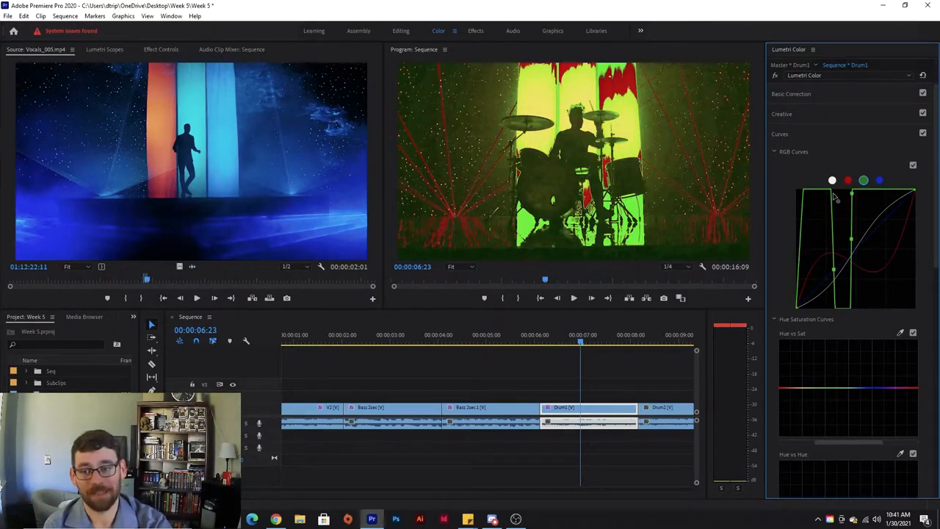
# - Lift the shadows of the Drum1 clip's blue RGB curve nearly to the maximum and play the clip back from its start
pyautogui.moveTo(836, 198); pyautogui.dragTo(809, 209)
pyautogui.click(879, 180)
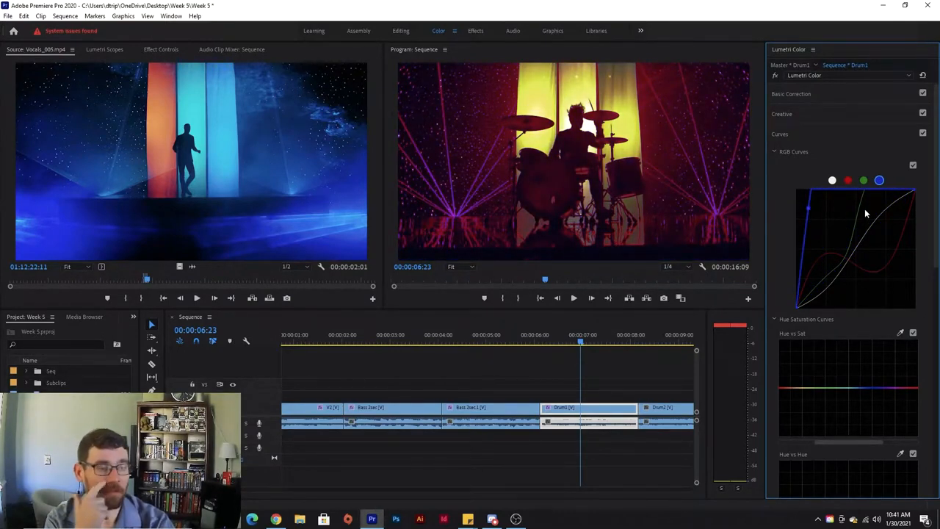
pyautogui.moveTo(580, 342); pyautogui.dragTo(547, 348)
pyautogui.press('space')
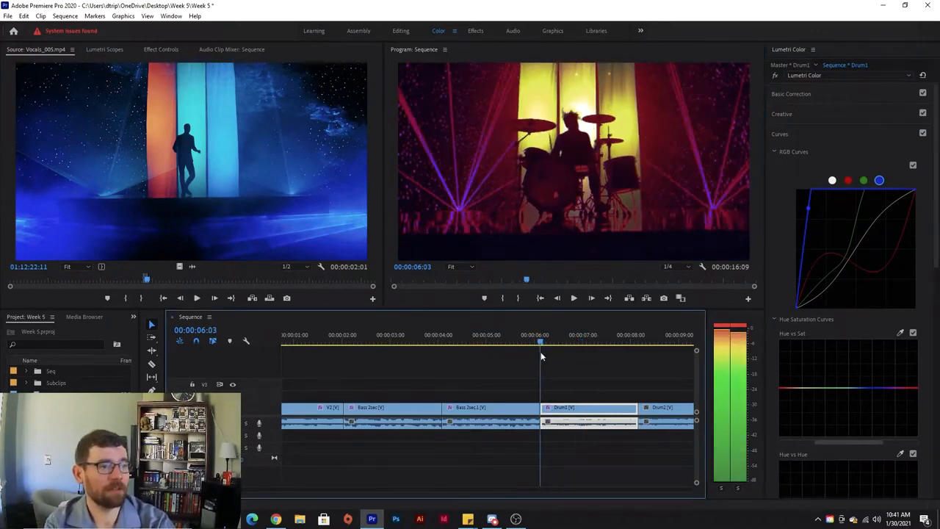
pyautogui.press('space')
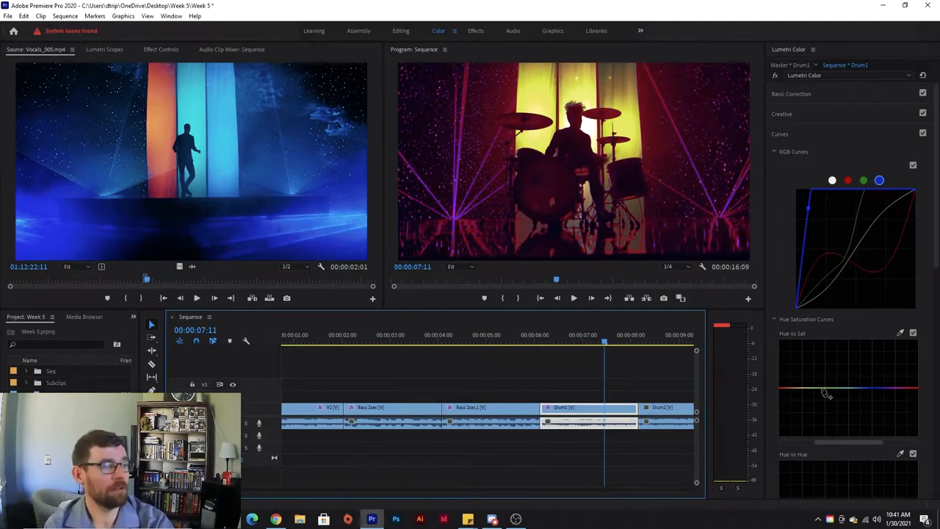
# - Try a control point on each of the Hue vs Sat, Hue vs Hue and Hue vs Luma curves, leaving the curves flat
pyautogui.moveTo(828, 389); pyautogui.dragTo(921, 324)
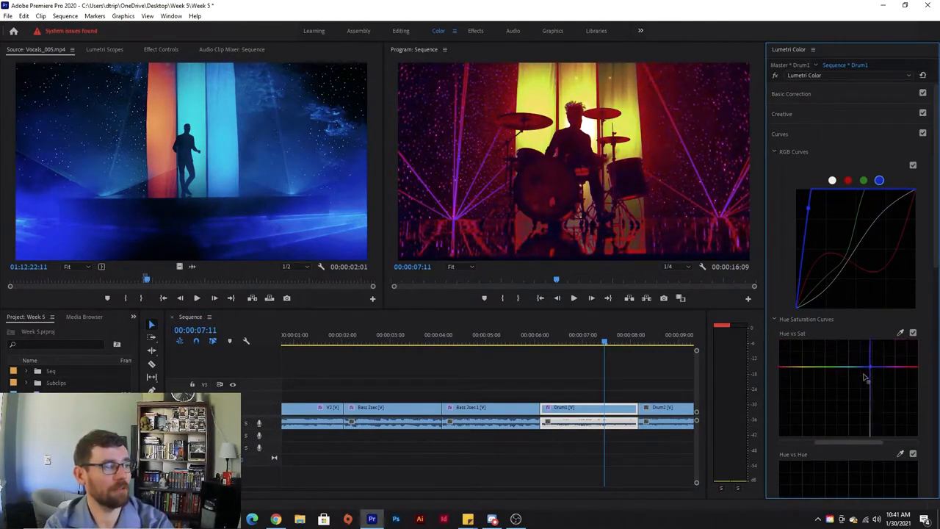
pyautogui.scroll(-1, 852, 419)
pyautogui.scroll(-4, 851, 417)
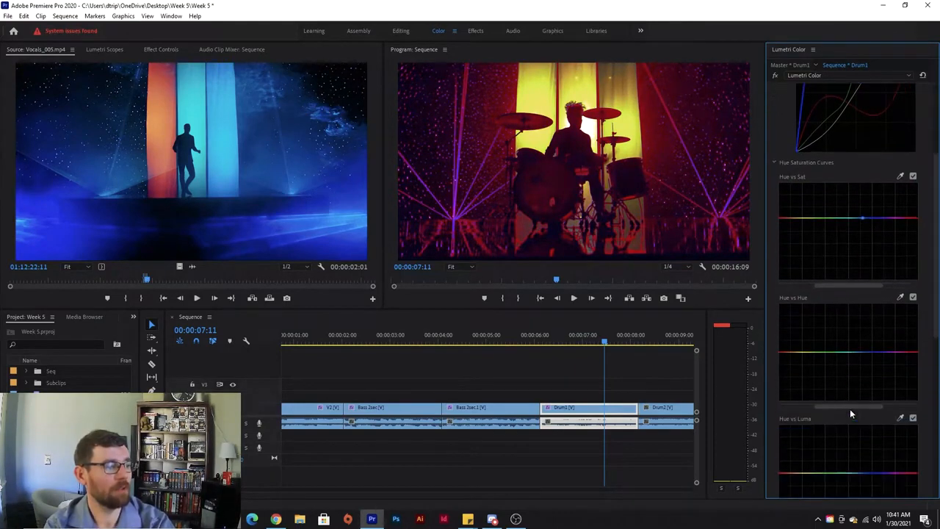
pyautogui.moveTo(840, 353); pyautogui.dragTo(894, 357)
pyautogui.scroll(-4, 852, 373)
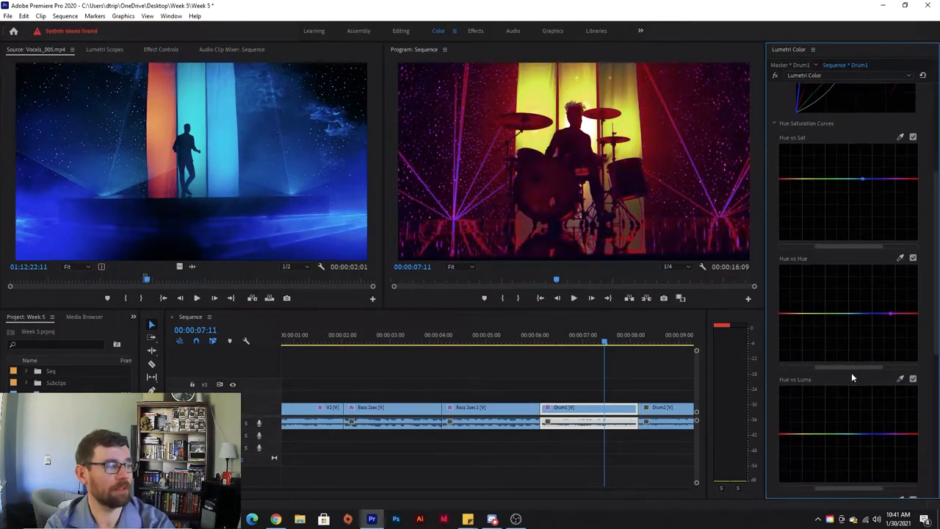
pyautogui.moveTo(880, 352); pyautogui.dragTo(852, 354)
pyautogui.scroll(-3, 855, 382)
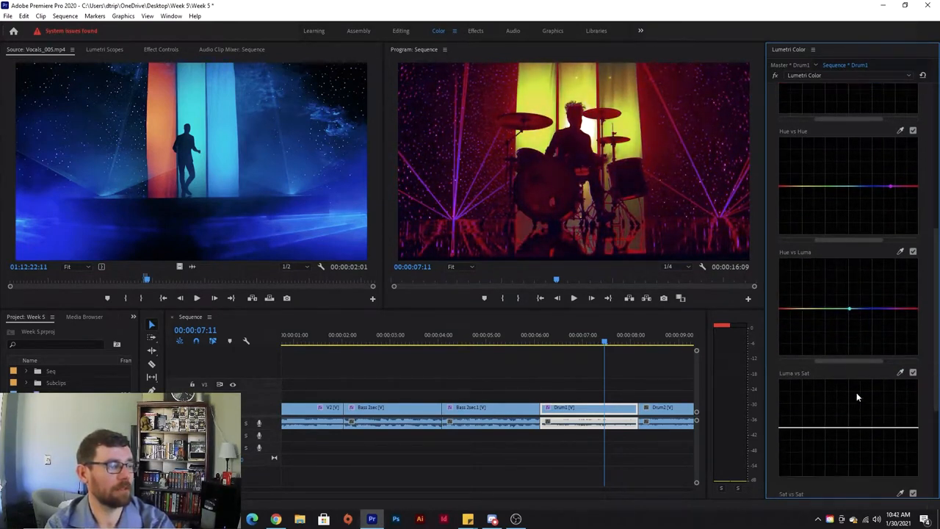
# - Look over the Luma vs Sat and Sat vs Sat curves, and collapse the Curves section
pyautogui.scroll(-3, 850, 384)
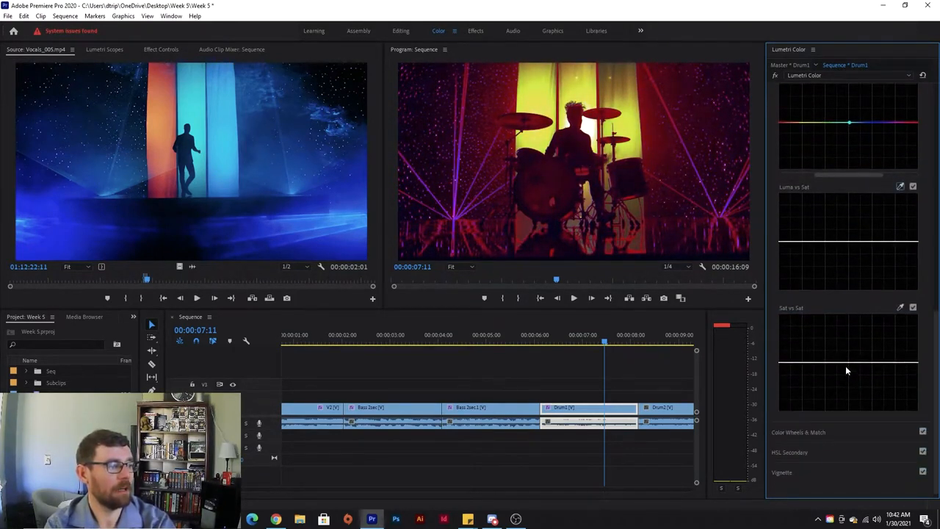
pyautogui.scroll(7, 846, 366)
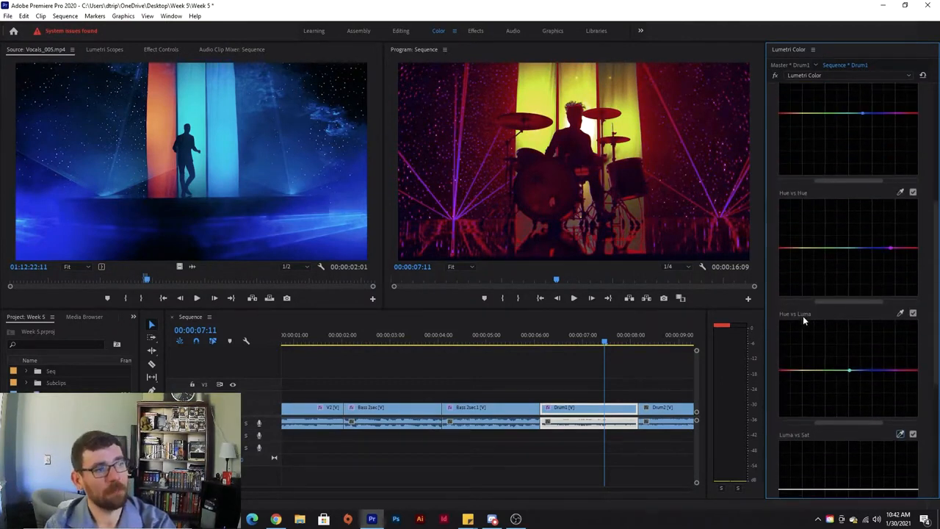
pyautogui.scroll(1, 803, 317)
pyautogui.scroll(5, 612, 150)
pyautogui.scroll(1, 878, 170)
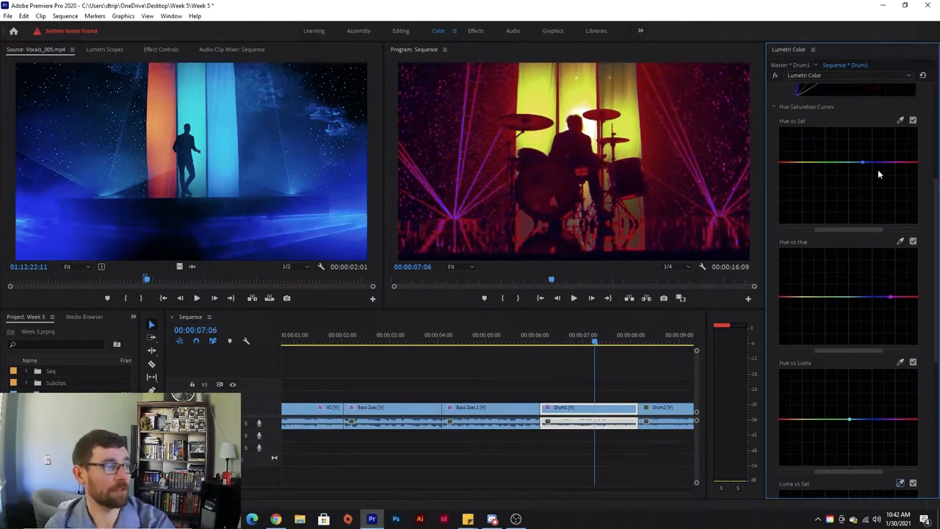
pyautogui.scroll(6, 878, 169)
pyautogui.click(794, 138)
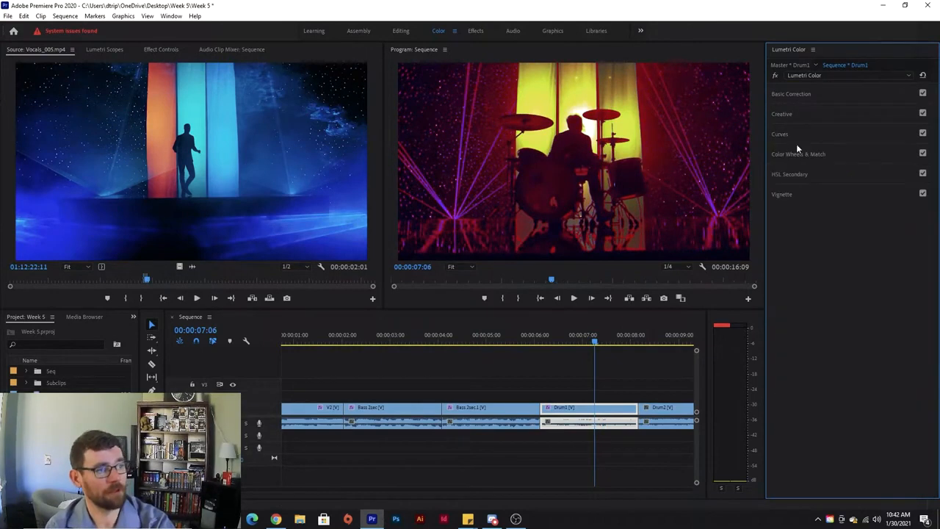
# - Preview the Drum2 clip, park the playhead at 00:00:08:20 and open its Color Wheels & Match settings
pyautogui.click(594, 348)
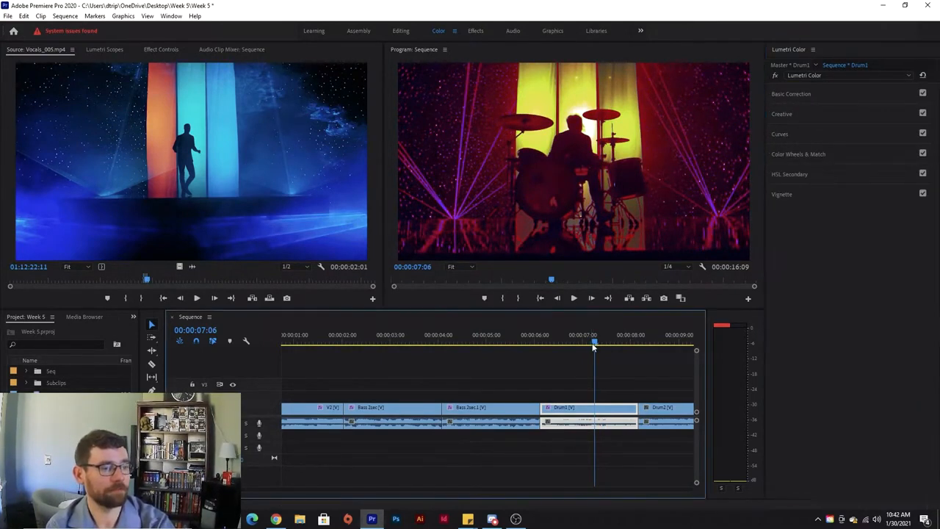
pyautogui.moveTo(593, 343); pyautogui.dragTo(676, 344)
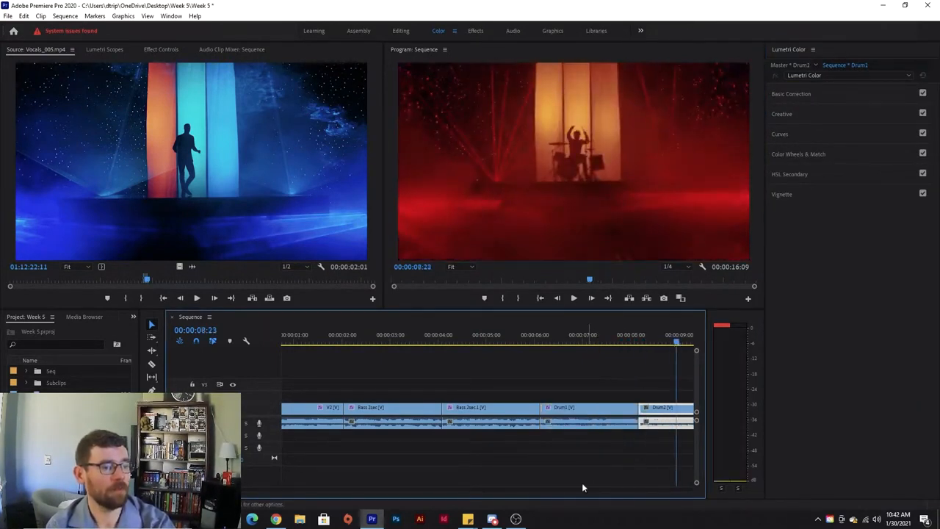
pyautogui.press('space')
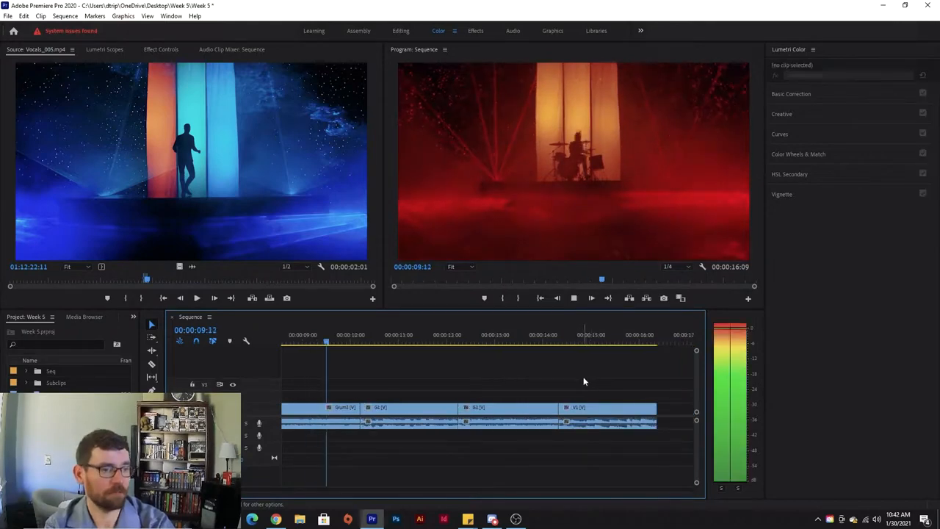
pyautogui.press('space')
pyautogui.moveTo(343, 344)
pyautogui.mouseDown()
pyautogui.moveTo(252, 344)
pyautogui.moveTo(445, 346)
pyautogui.moveTo(365, 344)
pyautogui.moveTo(353, 356)
pyautogui.mouseUp()
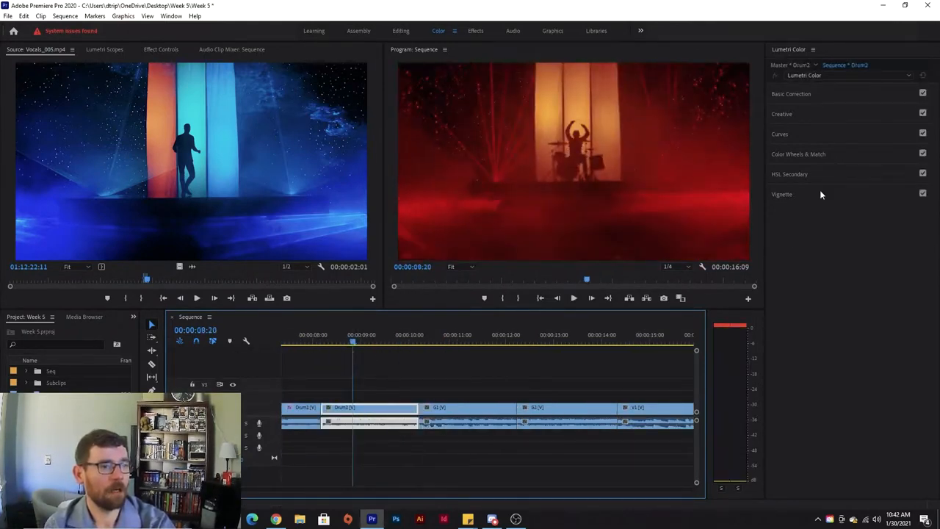
pyautogui.click(789, 153)
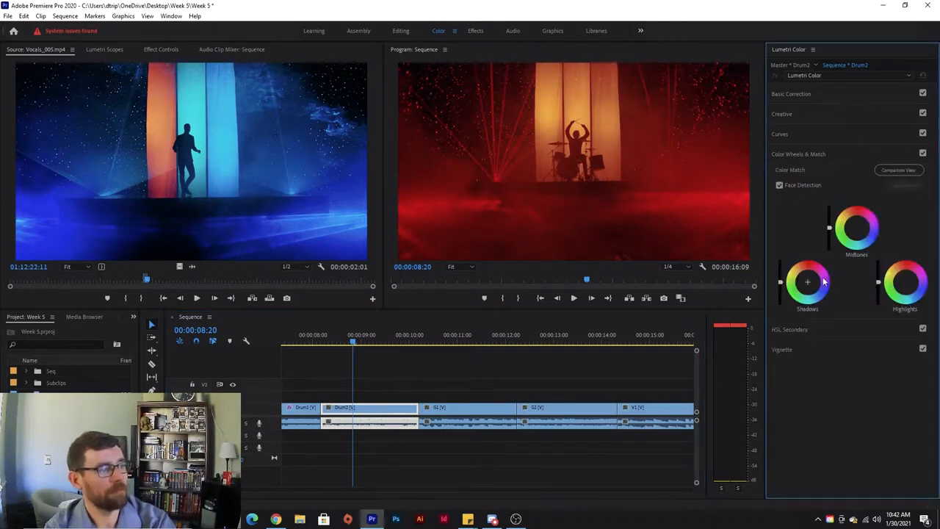
# - Try a red tint on the Drum2 clip's Shadows color wheel and settle on a blue one
pyautogui.moveTo(810, 283); pyautogui.dragTo(808, 282)
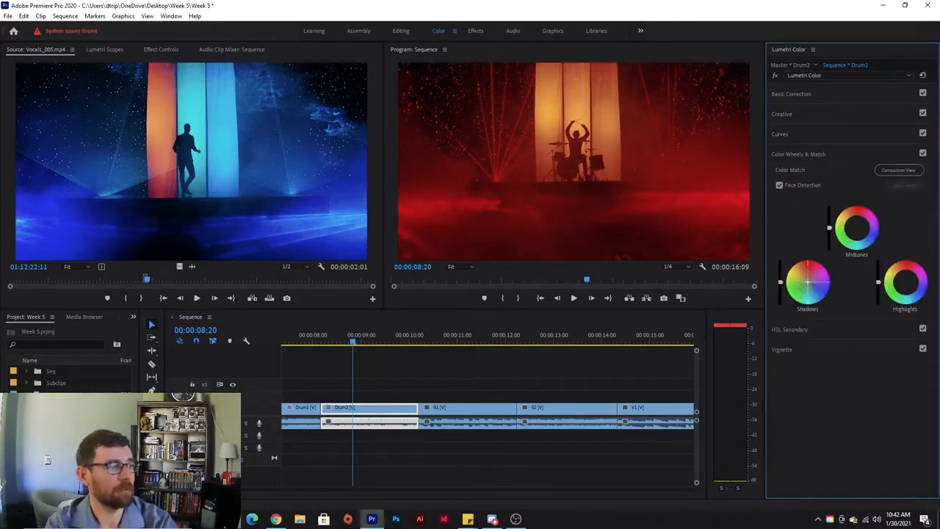
pyautogui.click(808, 266)
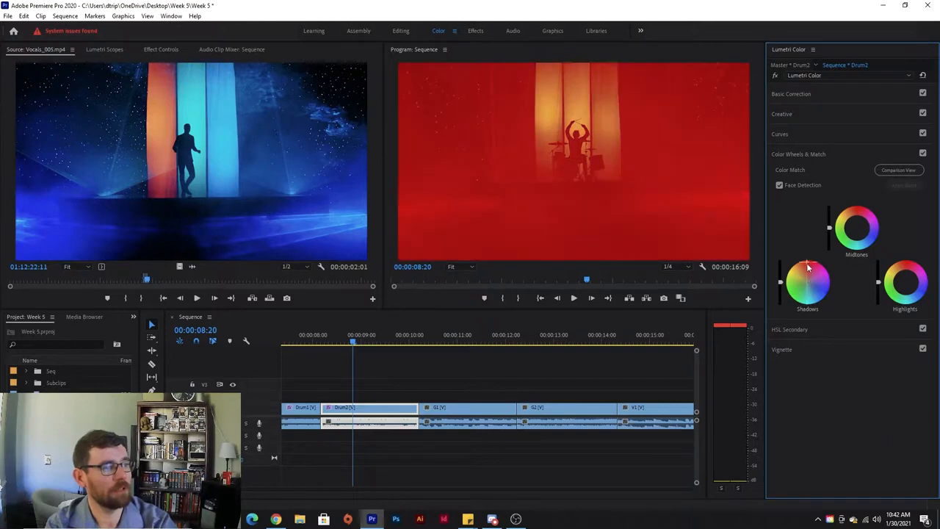
pyautogui.click(809, 273)
pyautogui.click(824, 284)
pyautogui.click(824, 293)
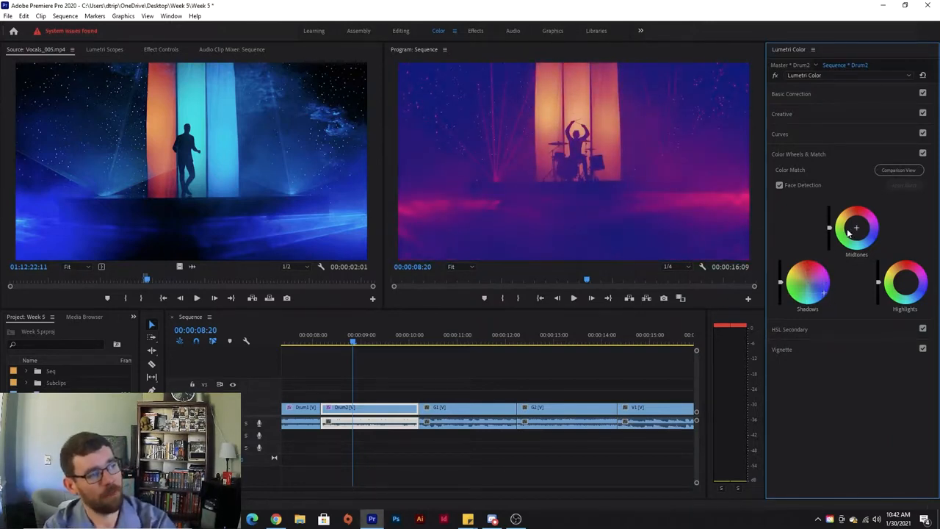
# - Tint the Drum2 clip's midtones yellow-green and its highlights red, and darken the midtones
pyautogui.click(852, 231)
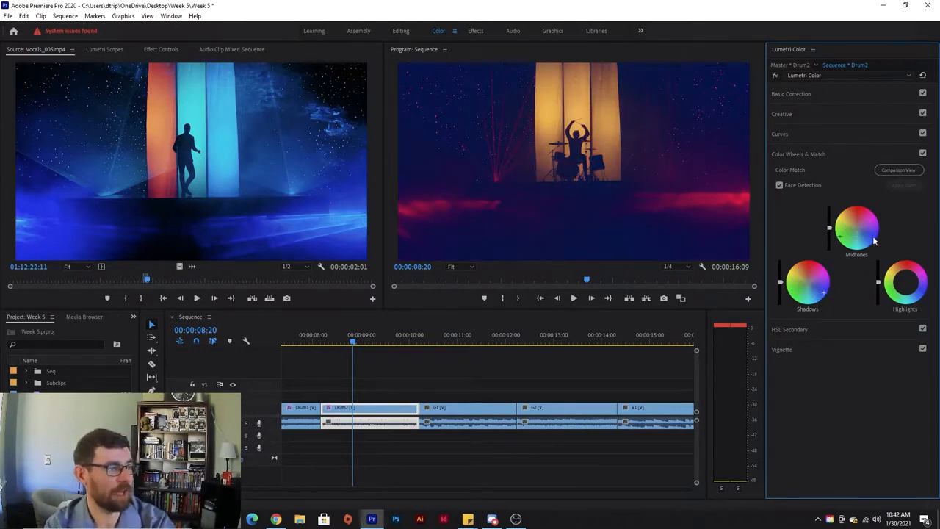
pyautogui.moveTo(908, 279); pyautogui.dragTo(910, 267)
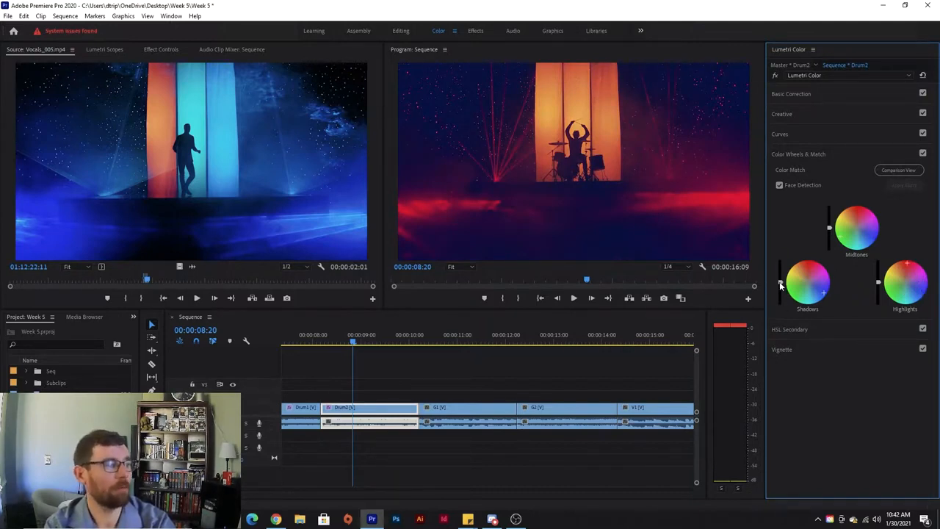
pyautogui.moveTo(780, 280)
pyautogui.mouseDown()
pyautogui.moveTo(780, 272)
pyautogui.moveTo(780, 295)
pyautogui.moveTo(780, 282)
pyautogui.mouseUp()
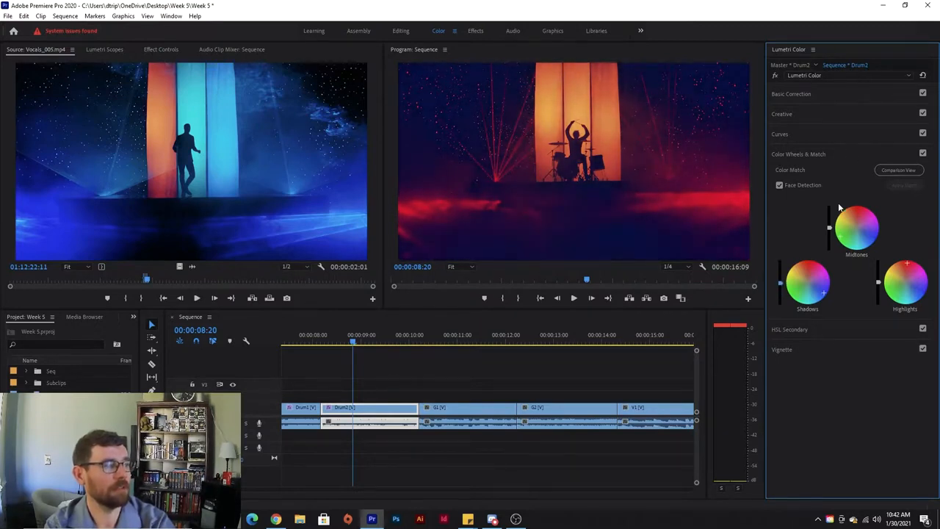
pyautogui.moveTo(830, 227); pyautogui.dragTo(829, 238)
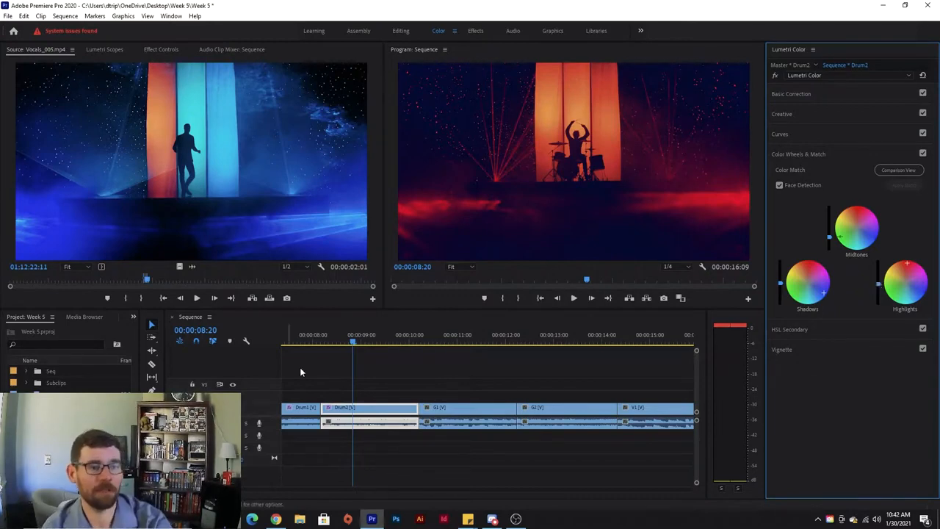
# - Play back the Drum2 clip from near its start to review the color wheel grade
pyautogui.moveTo(354, 343)
pyautogui.mouseDown()
pyautogui.moveTo(281, 351)
pyautogui.moveTo(373, 347)
pyautogui.moveTo(346, 344)
pyautogui.mouseUp()
pyautogui.press('space')
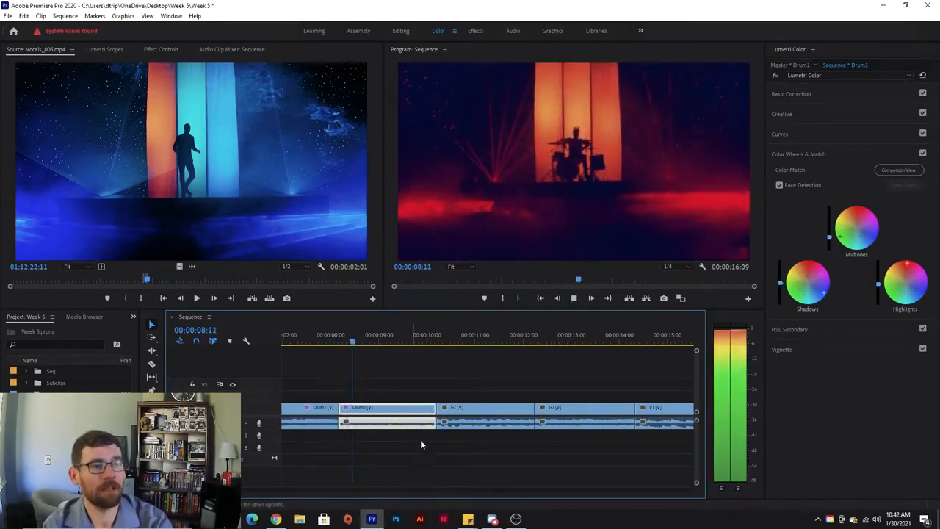
pyautogui.press('space')
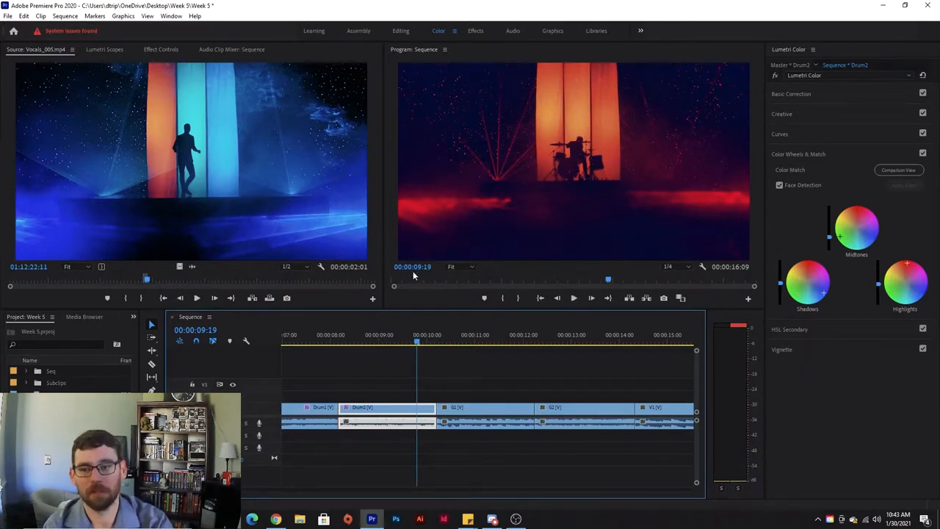
# - Play on into the G1 clip, park the playhead at 00:00:10:16 and open the clip's HSL Secondary settings
pyautogui.press('space')
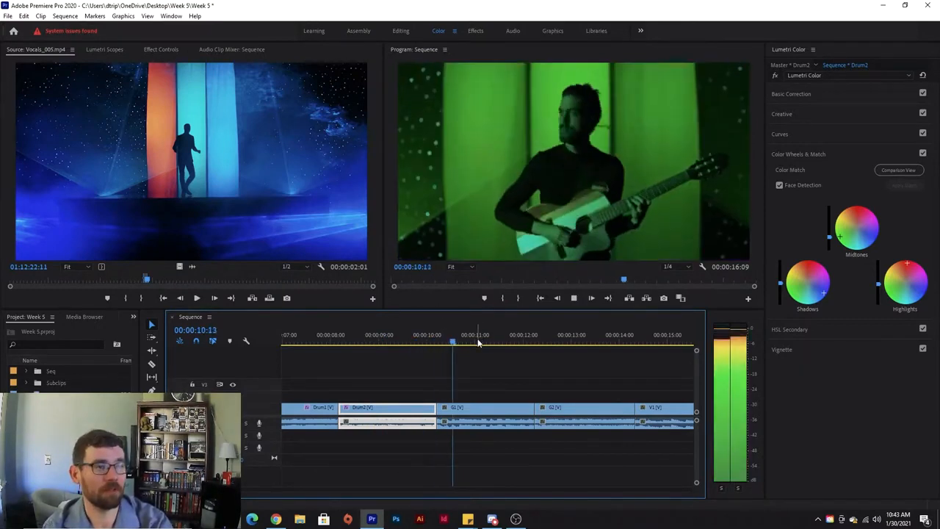
pyautogui.press('space')
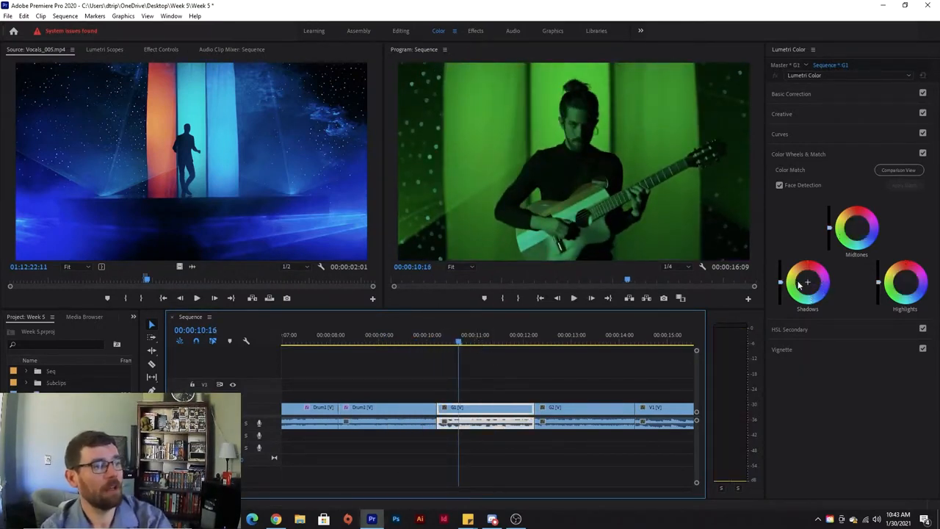
pyautogui.click(794, 152)
pyautogui.click(797, 175)
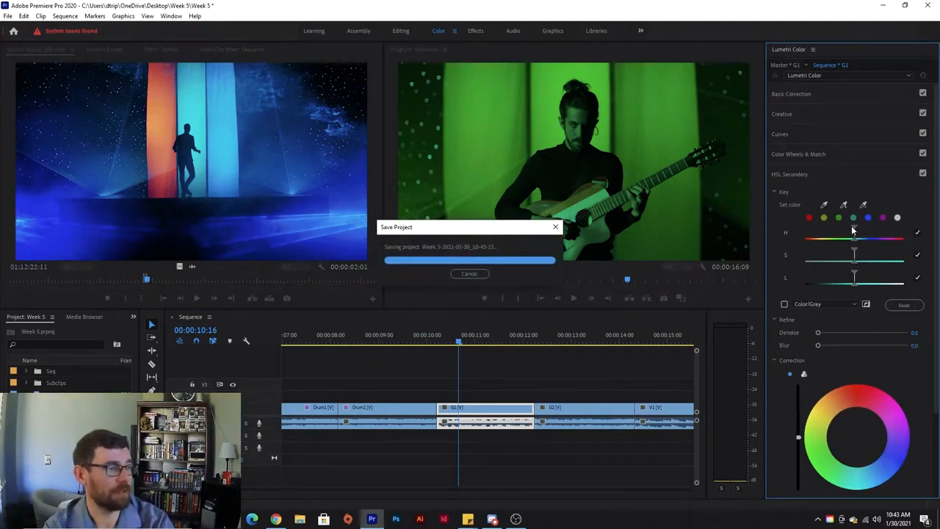
# - Try sampling the green curtain as the G1 clip's HSL key color and adjusting the key's lightness and hue ranges
pyautogui.moveTo(853, 229)
pyautogui.mouseDown()
pyautogui.moveTo(844, 232)
pyautogui.moveTo(857, 230)
pyautogui.mouseUp()
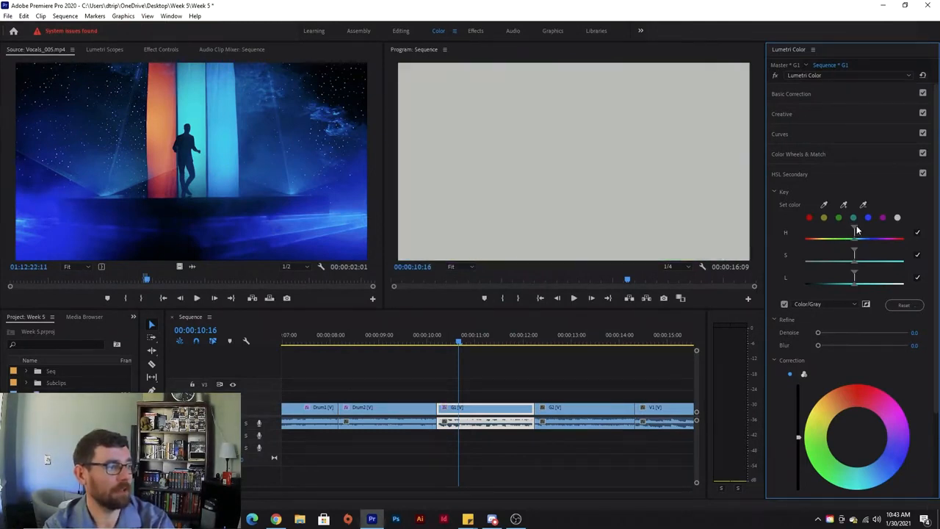
pyautogui.click(825, 203)
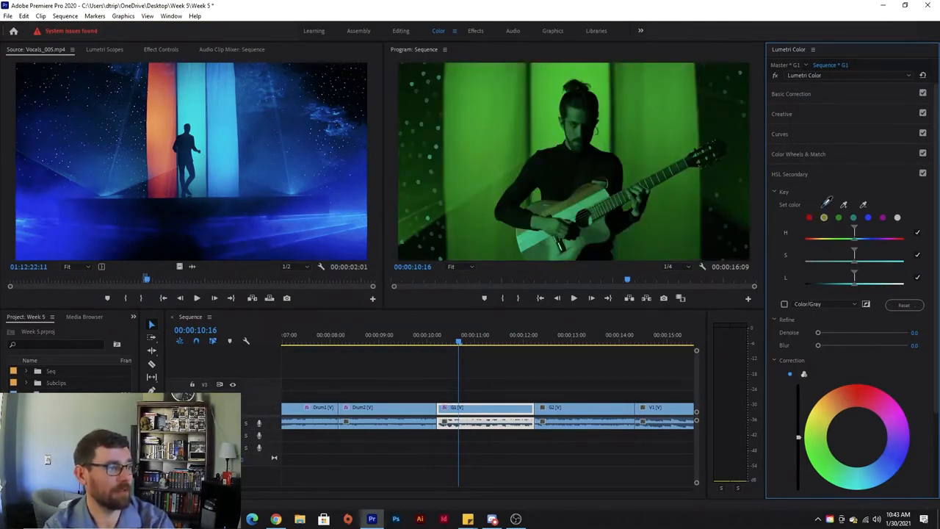
pyautogui.click(636, 111)
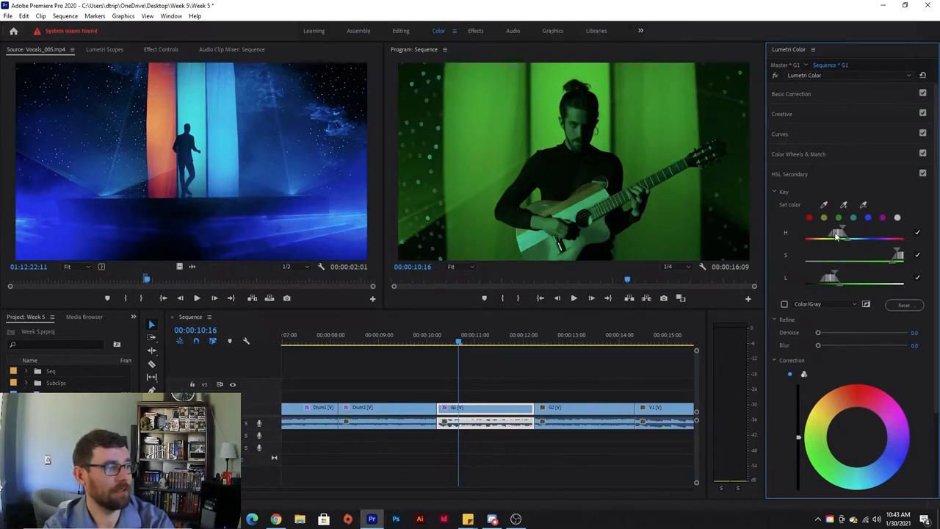
pyautogui.click(825, 203)
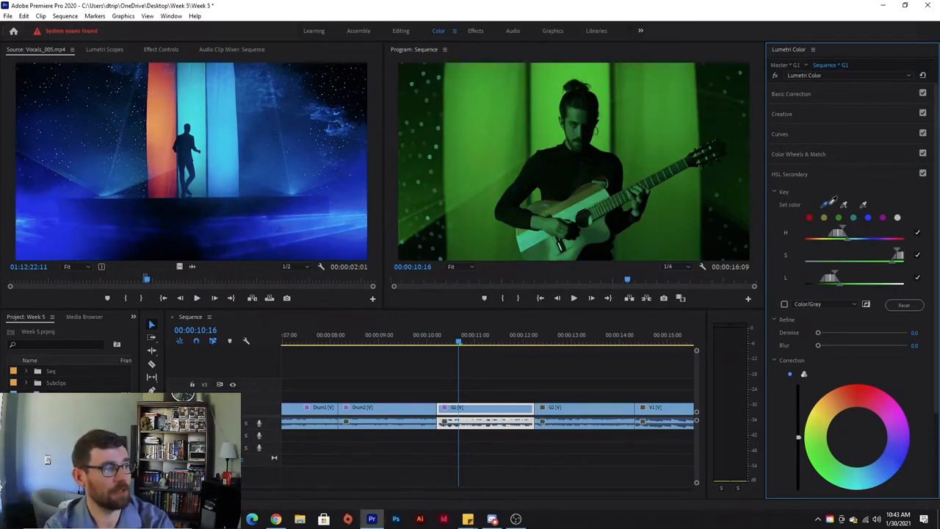
pyautogui.click(665, 129)
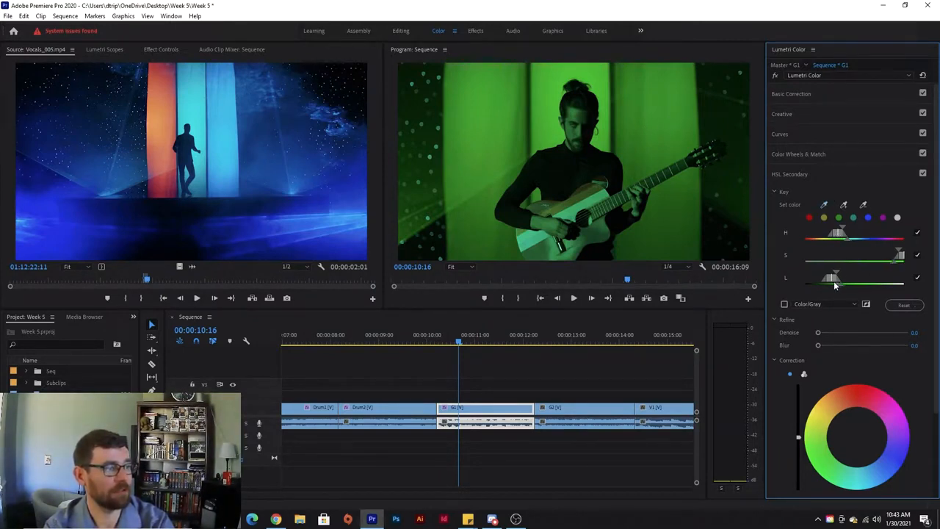
pyautogui.moveTo(842, 282); pyautogui.dragTo(882, 265)
pyautogui.moveTo(847, 238); pyautogui.dragTo(856, 241)
# - Key the G1 clip's cyan hues with a wider hue falloff, using the Color/Black display, Denoise 70.7 and Blur 29.0
pyautogui.click(852, 217)
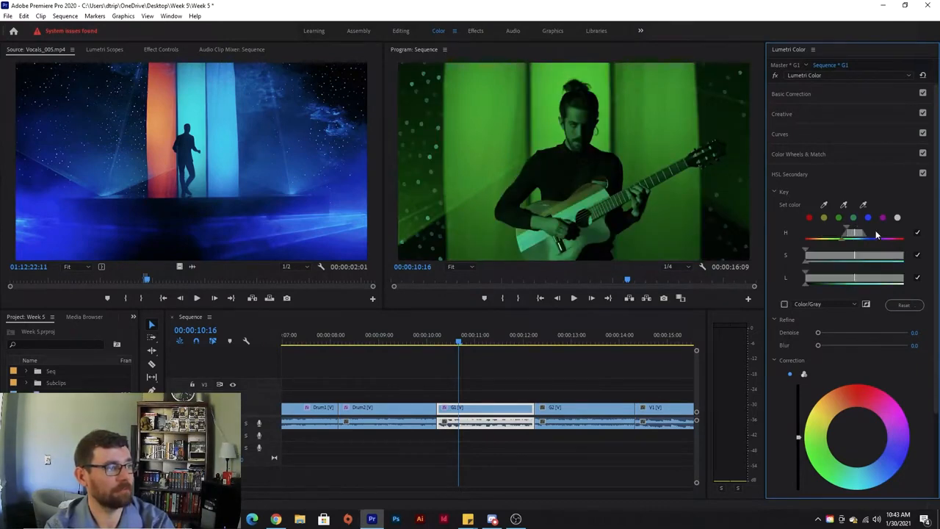
pyautogui.moveTo(843, 241); pyautogui.dragTo(834, 237)
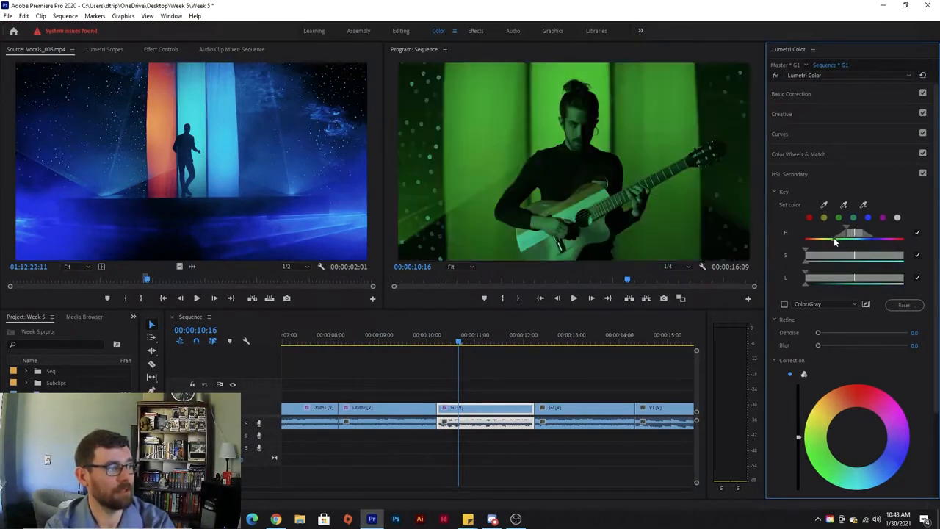
pyautogui.click(850, 304)
pyautogui.click(819, 328)
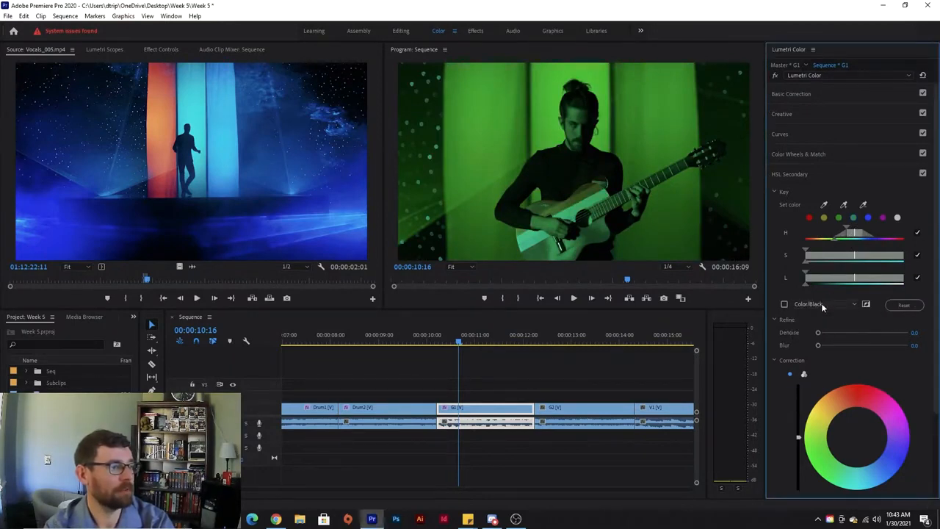
pyautogui.moveTo(818, 332); pyautogui.dragTo(881, 334)
pyautogui.moveTo(818, 345); pyautogui.dragTo(906, 346)
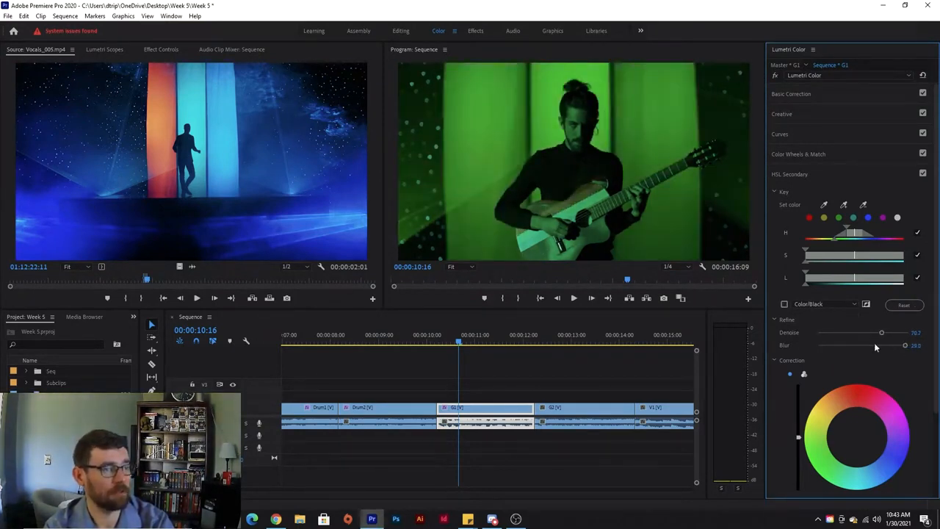
# - Correct the keyed area of G1 with a magenta wheel tint, Temperature 82.6 and Tint -55.4, and collapse HSL Secondary
pyautogui.scroll(-3, 811, 349)
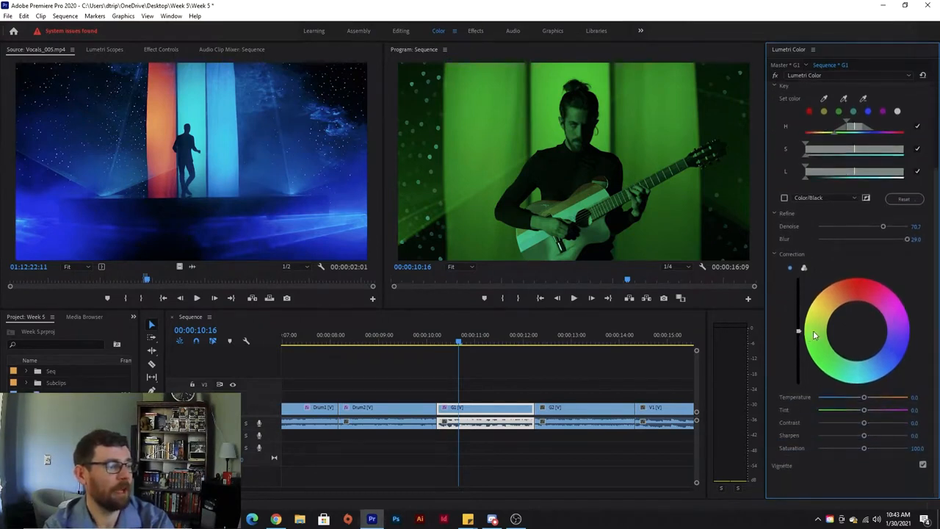
pyautogui.click(854, 330)
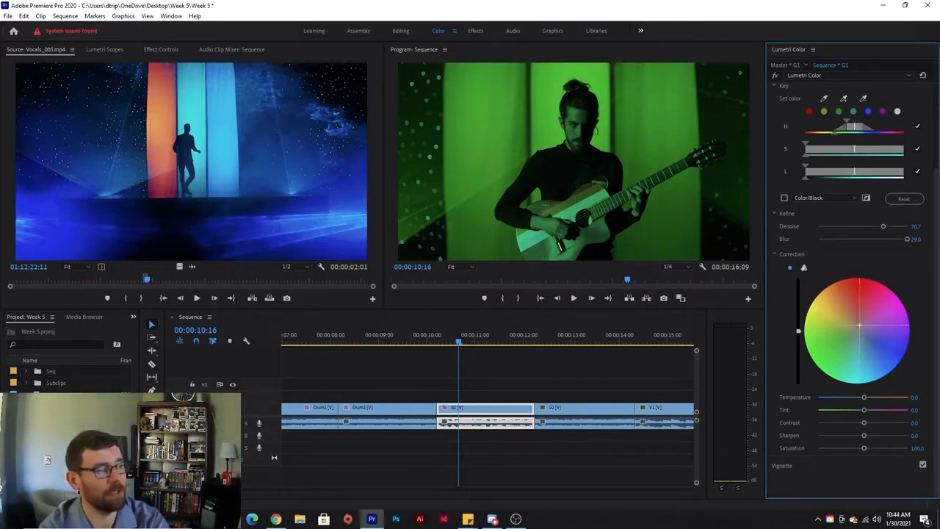
pyautogui.moveTo(855, 328); pyautogui.dragTo(889, 309)
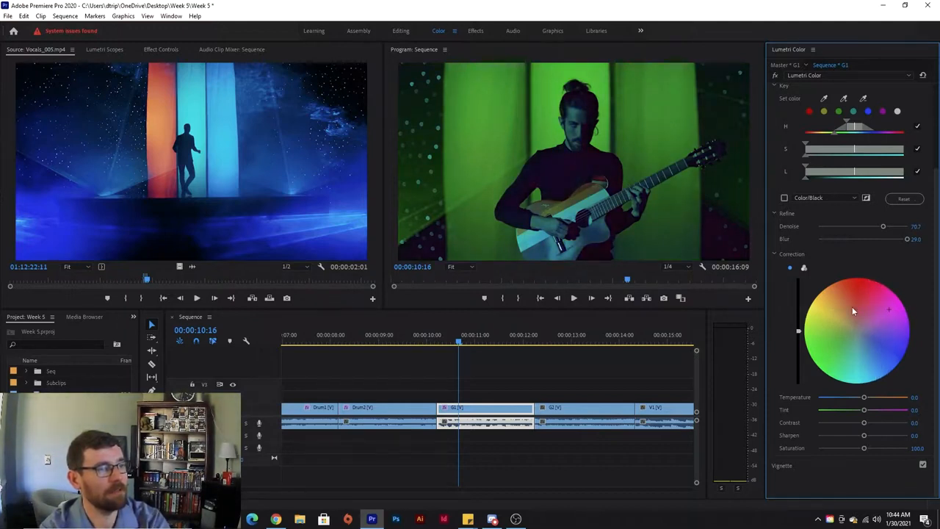
pyautogui.moveTo(889, 308); pyautogui.dragTo(891, 312)
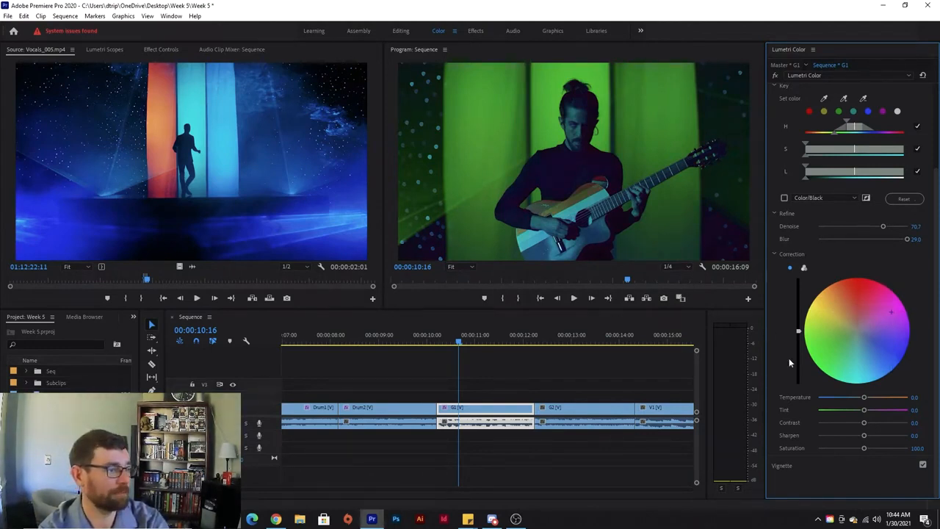
pyautogui.moveTo(866, 400); pyautogui.dragTo(838, 410)
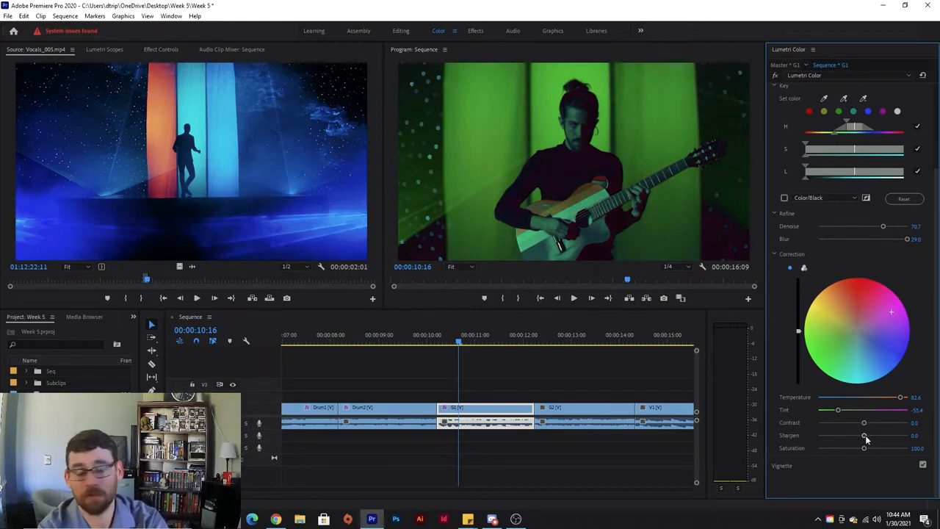
pyautogui.scroll(1, 790, 110)
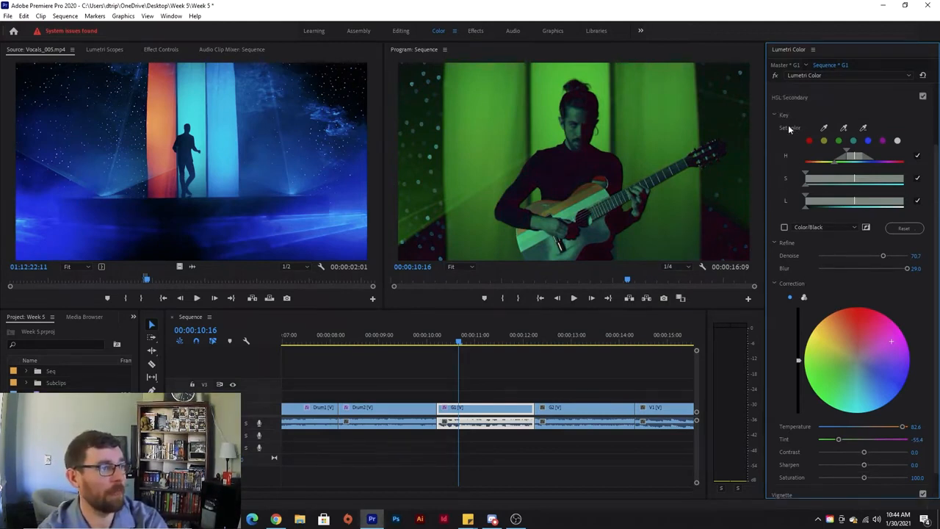
pyautogui.click(798, 97)
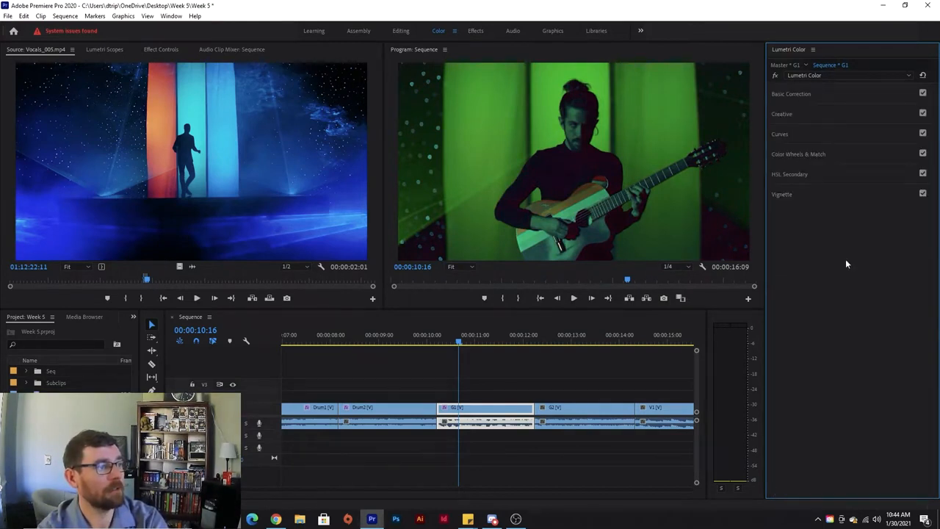
# - Park at 00:00:12:21 on the G2 clip and add a vignette with Amount -3.0, Midpoint 0.0, Roundness -20.7 and Feather 56.5
pyautogui.click(566, 342)
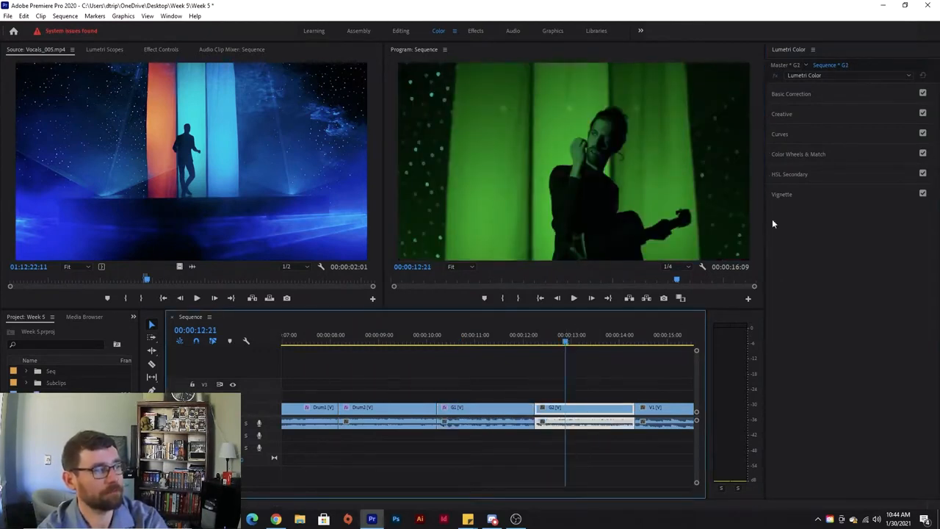
pyautogui.click(786, 195)
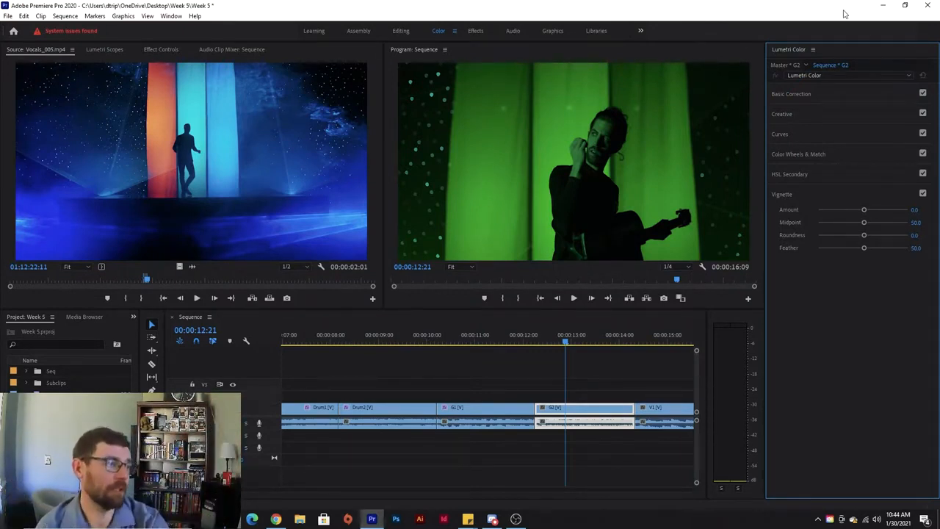
pyautogui.moveTo(864, 210); pyautogui.dragTo(820, 215)
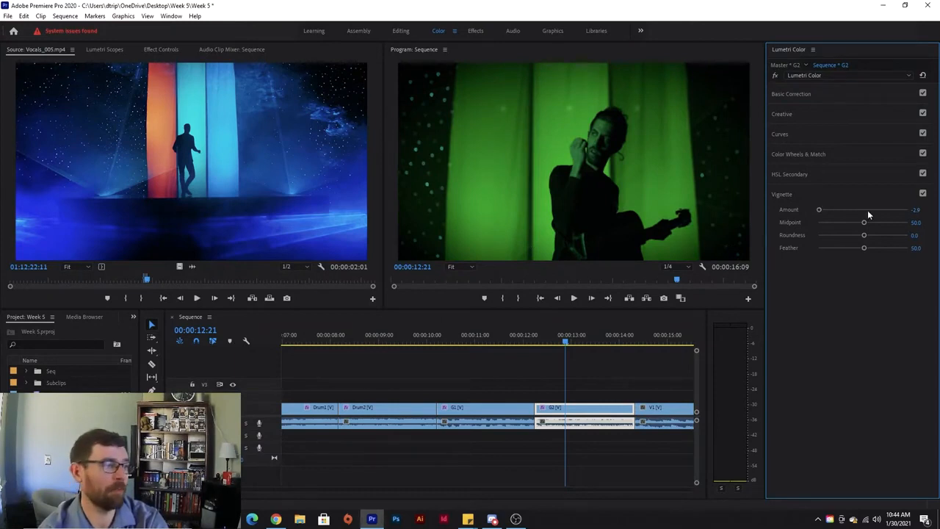
pyautogui.moveTo(864, 221); pyautogui.dragTo(845, 228)
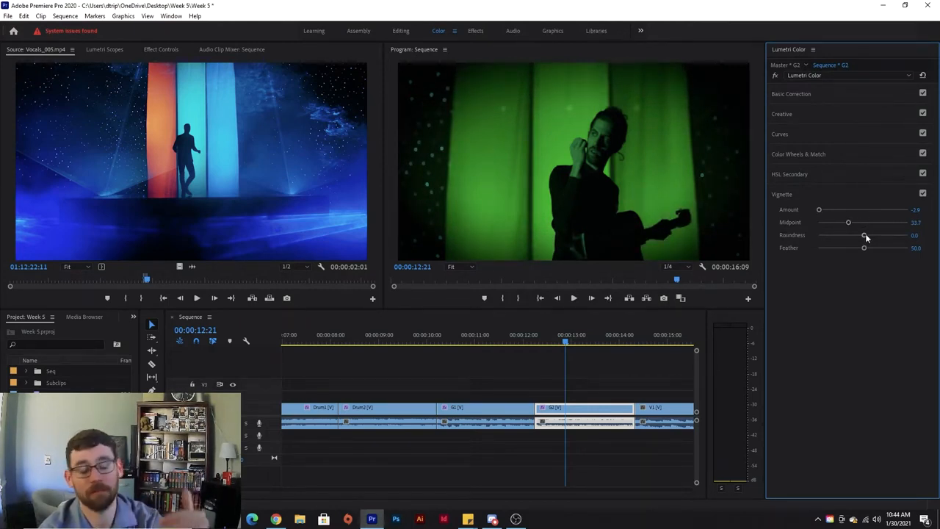
pyautogui.moveTo(863, 236); pyautogui.dragTo(873, 212)
pyautogui.moveTo(819, 222); pyautogui.dragTo(869, 250)
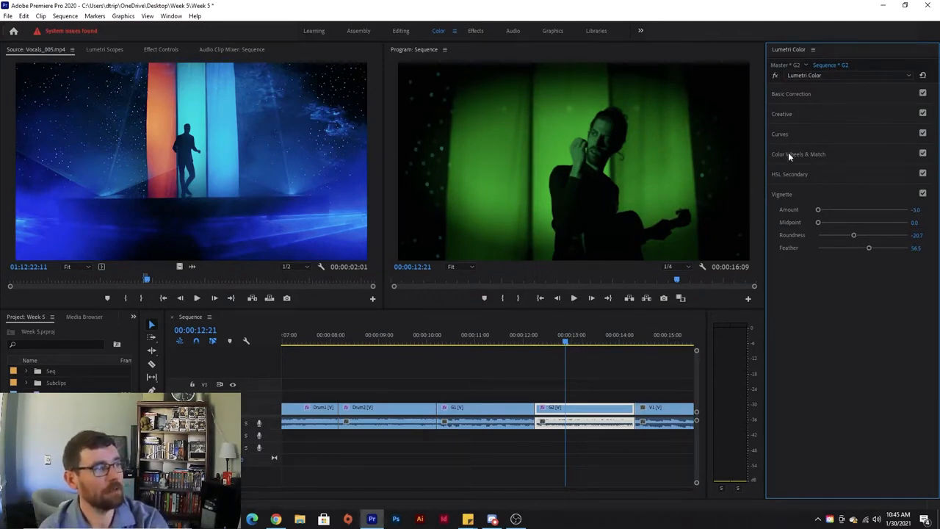
pyautogui.click(790, 193)
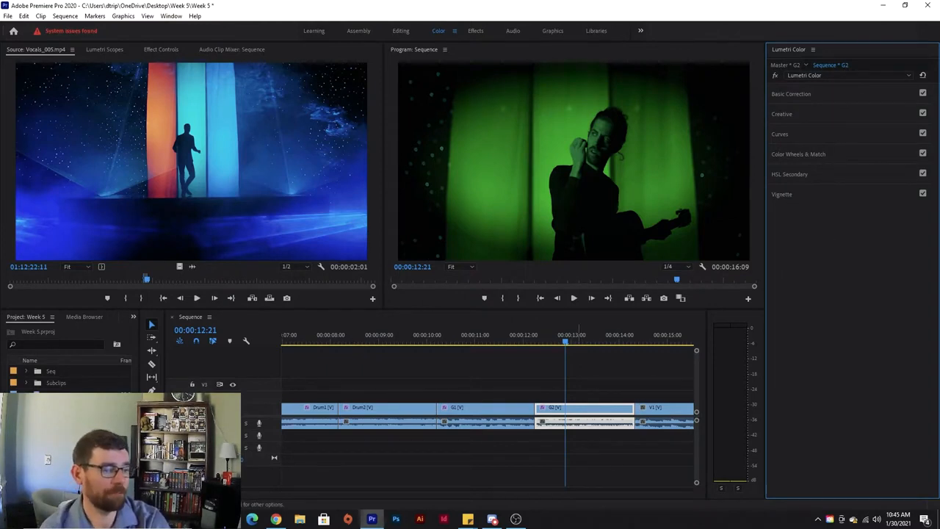
# - Play through G2 to review its vignette and park the playhead at 00:00:15:21 on the V1 clip
pyautogui.press('space')
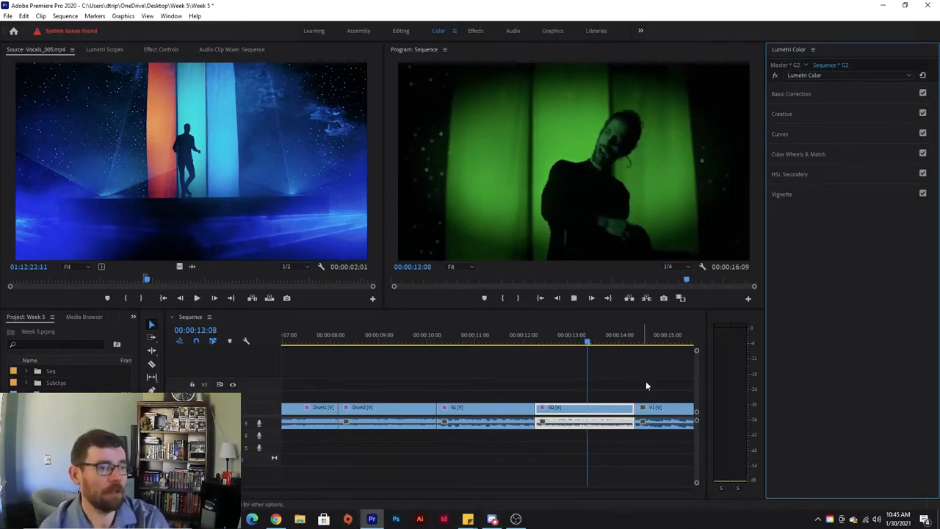
pyautogui.click(563, 371)
pyautogui.press('space')
pyautogui.press('space')
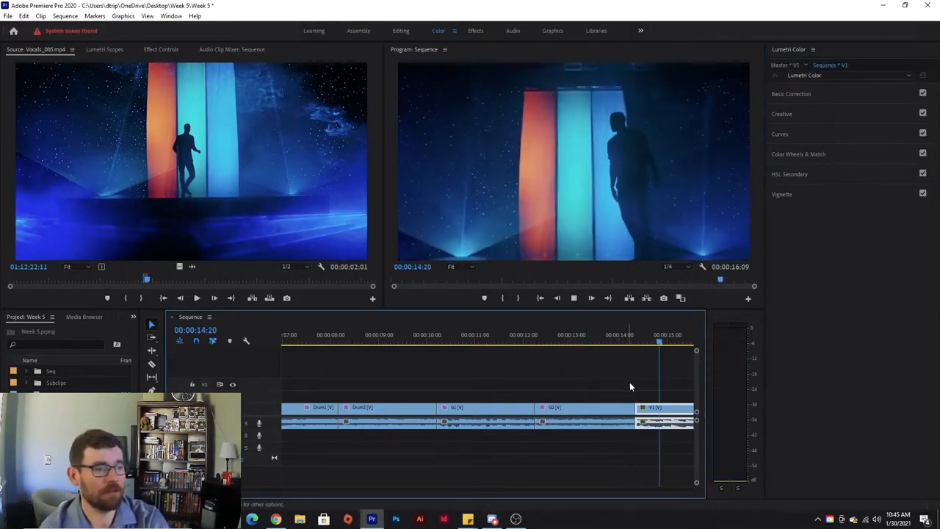
pyautogui.click(636, 380)
pyautogui.press('space')
pyautogui.click(152, 403)
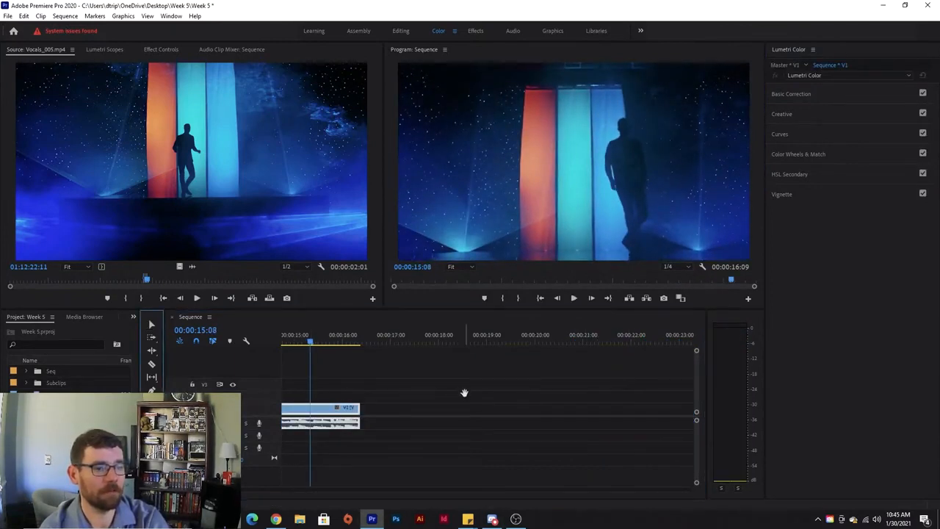
pyautogui.moveTo(439, 392); pyautogui.dragTo(559, 392)
pyautogui.moveTo(351, 340); pyautogui.dragTo(480, 349)
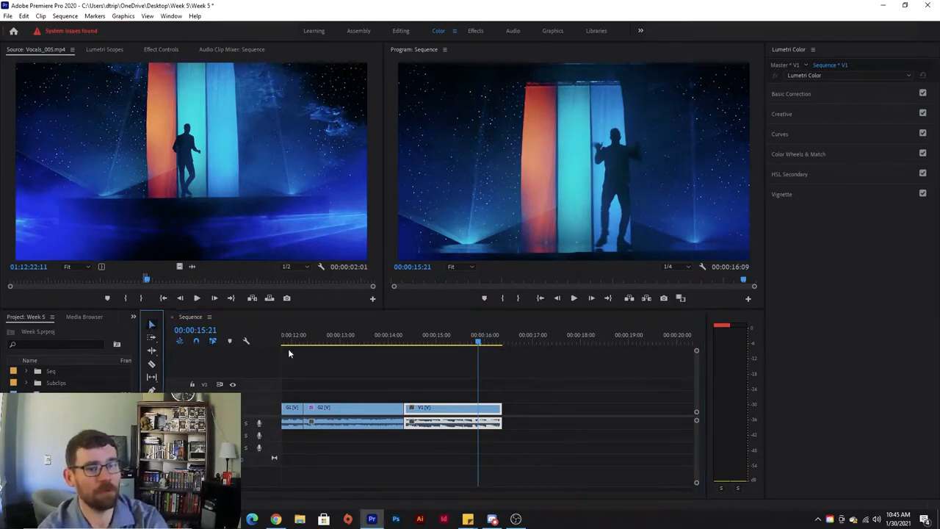
# - Give the V1 clip the ARRI_Universal_DCI input LUT, Temperature -56.5, Tint 54.3, Exposure 2.1 and Whites 40.4 in Basic Correction
pyautogui.click(801, 94)
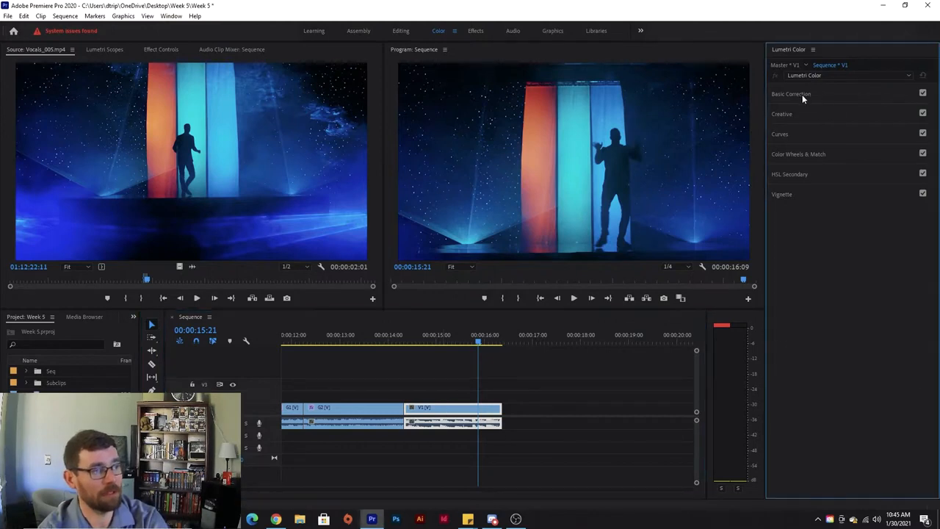
pyautogui.click(817, 109)
pyautogui.click(863, 195)
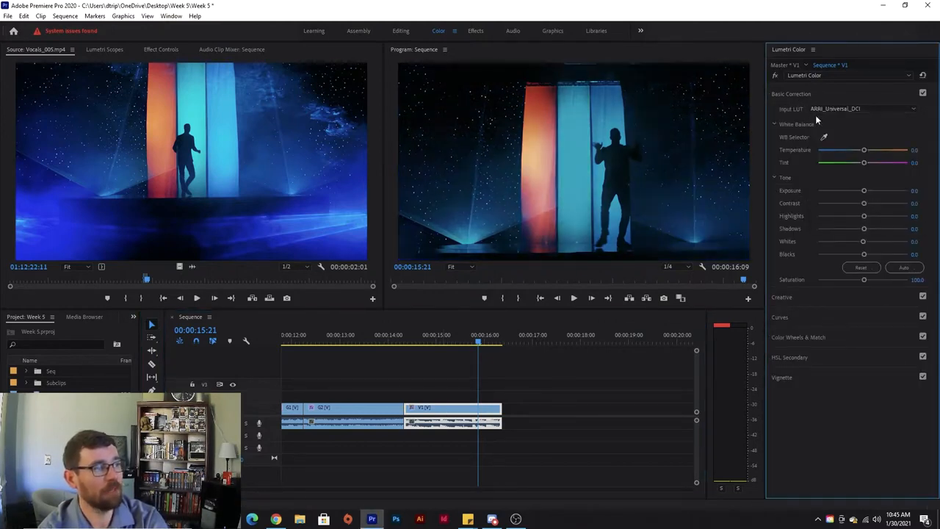
pyautogui.click(836, 150)
pyautogui.click(887, 162)
pyautogui.click(881, 191)
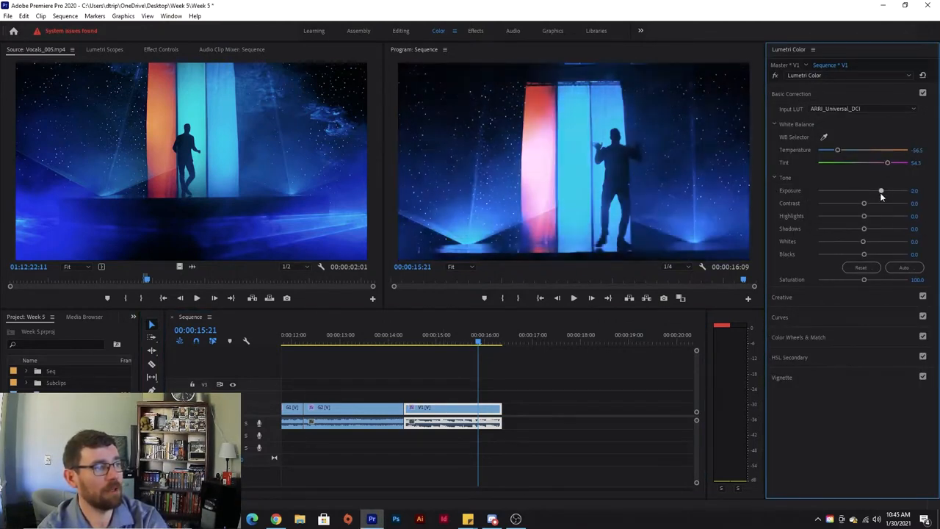
pyautogui.click(882, 241)
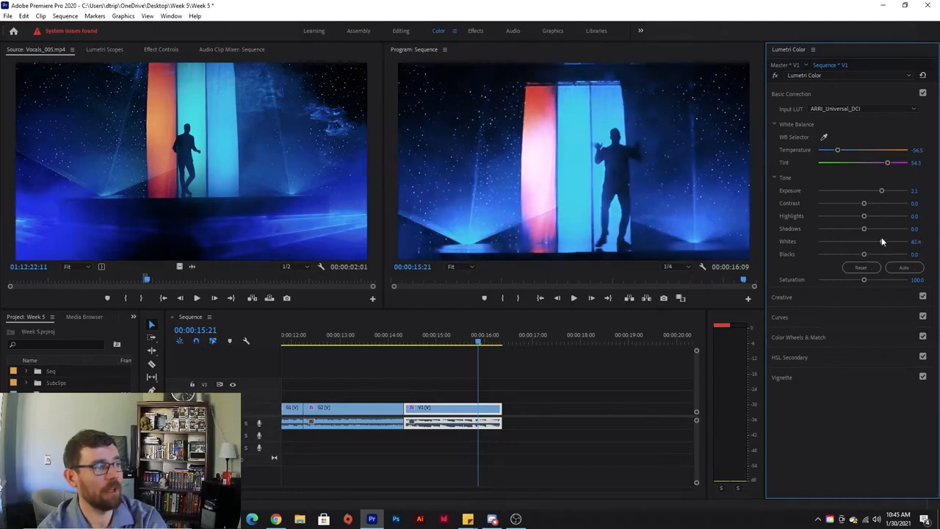
# - Give V1 the SL BLEACH HDR creative look at Intensity 165.2, with a red-magenta shadow tint and a blue highlight tint
pyautogui.click(814, 296)
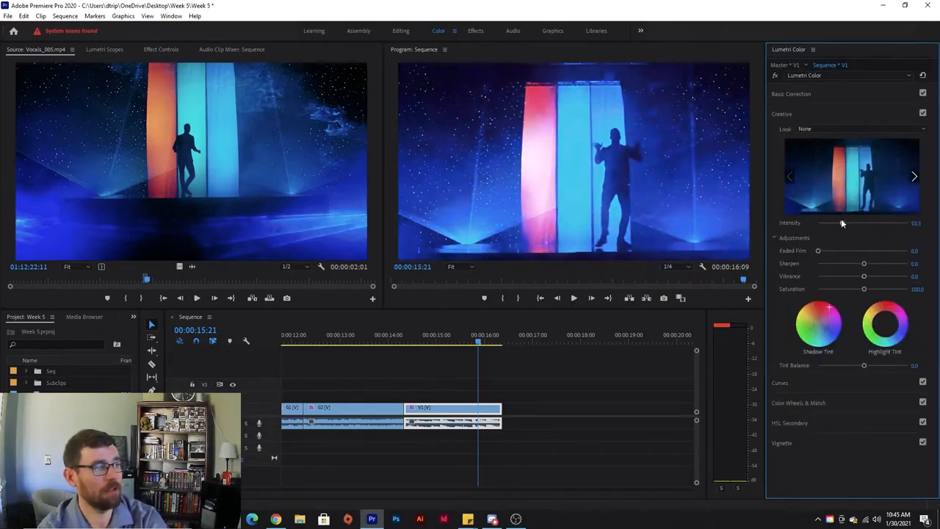
pyautogui.click(843, 130)
pyautogui.click(845, 347)
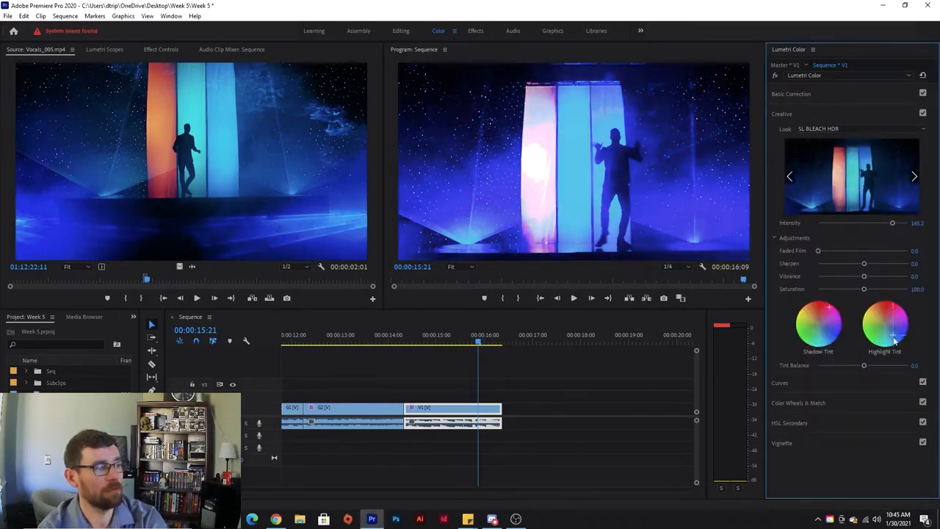
# - Tint V1's color wheels, pushing the shadows strongly toward red, the midtones slightly toward red and the highlights toward blue
pyautogui.click(798, 403)
pyautogui.moveTo(810, 277); pyautogui.dragTo(816, 265)
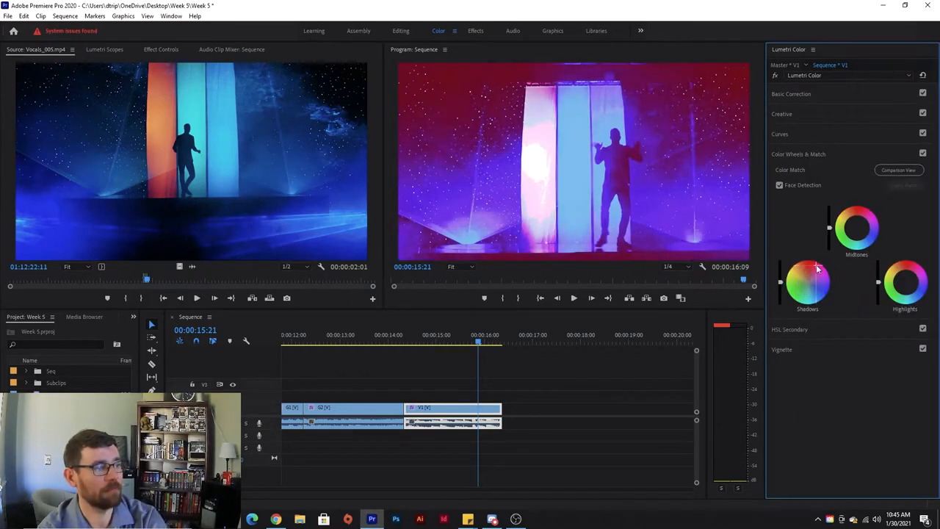
pyautogui.moveTo(857, 228); pyautogui.dragTo(858, 223)
pyautogui.moveTo(906, 282); pyautogui.dragTo(916, 300)
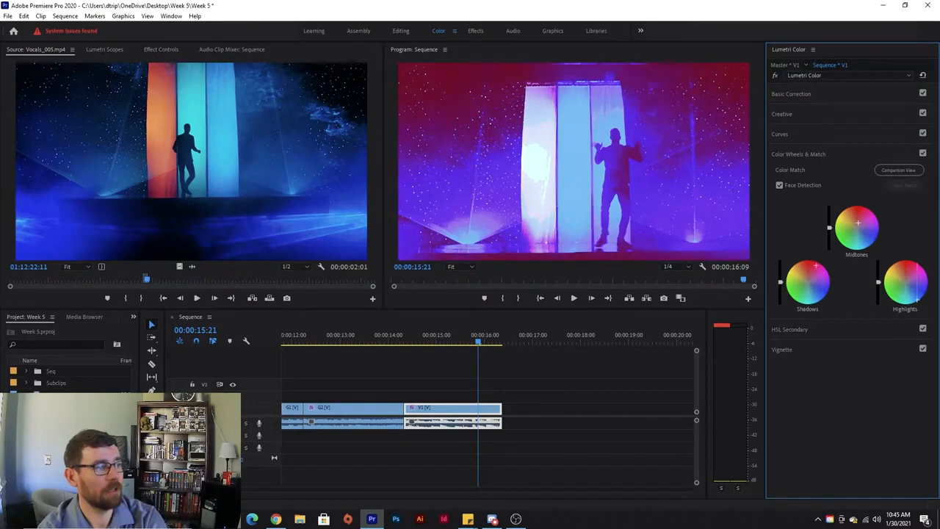
# - Raise V1's white RGB curve steeply at the shadow end and pull its green curve down into the highlight-end bottom corner
pyautogui.click(781, 134)
pyautogui.moveTo(852, 256); pyautogui.dragTo(806, 229)
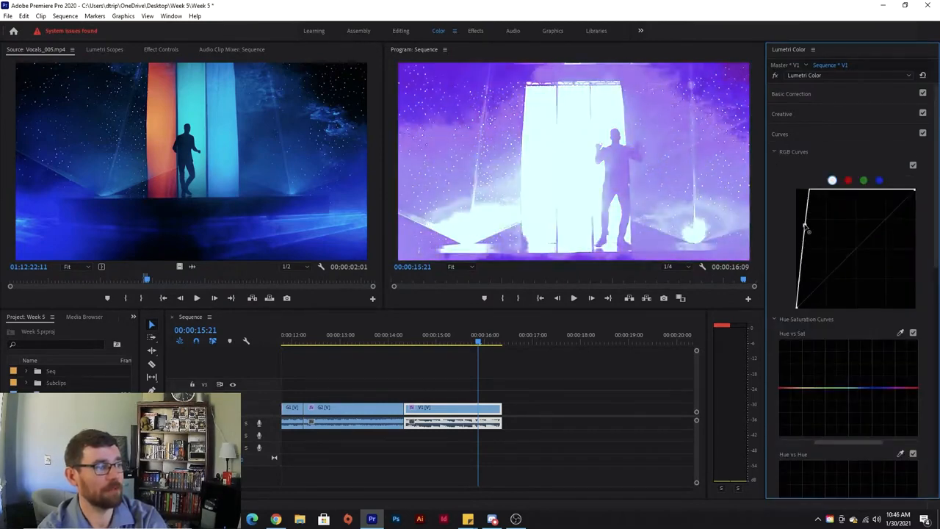
pyautogui.click(864, 180)
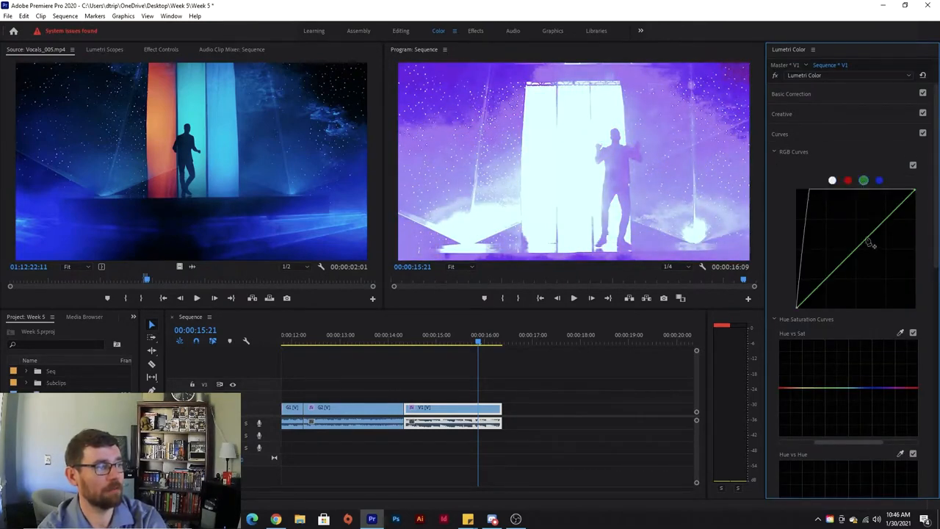
pyautogui.moveTo(871, 244); pyautogui.dragTo(919, 299)
pyautogui.click(880, 181)
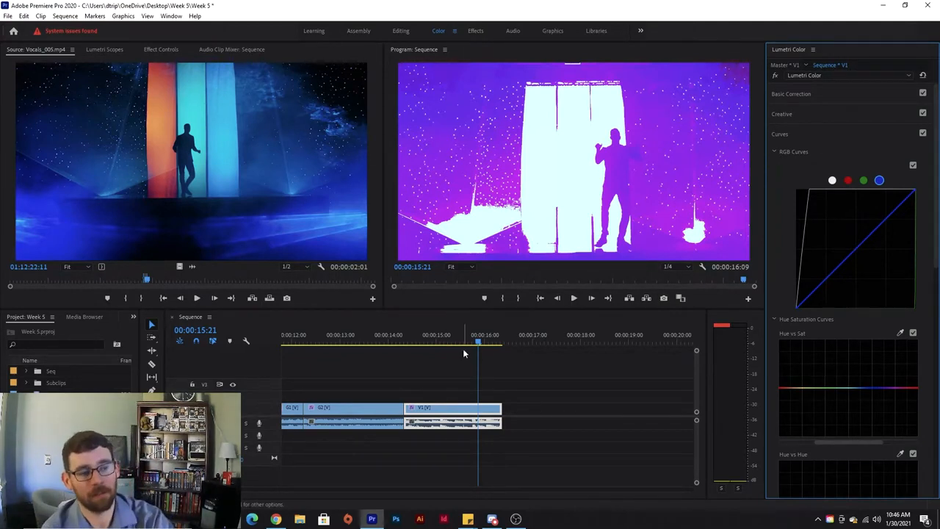
# - Scrub through V1 to review its grade, and park the playhead at 00:00:09:01 on the Drum2 clip
pyautogui.moveTo(463, 339)
pyautogui.mouseDown()
pyautogui.moveTo(407, 339)
pyautogui.moveTo(411, 326)
pyautogui.moveTo(450, 327)
pyautogui.mouseUp()
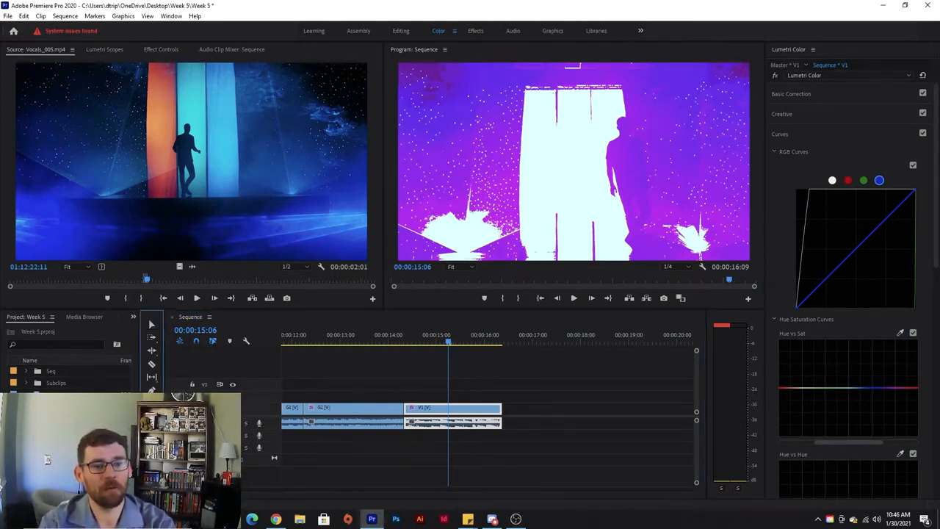
pyautogui.scroll(5, 493, 380)
pyautogui.click(448, 335)
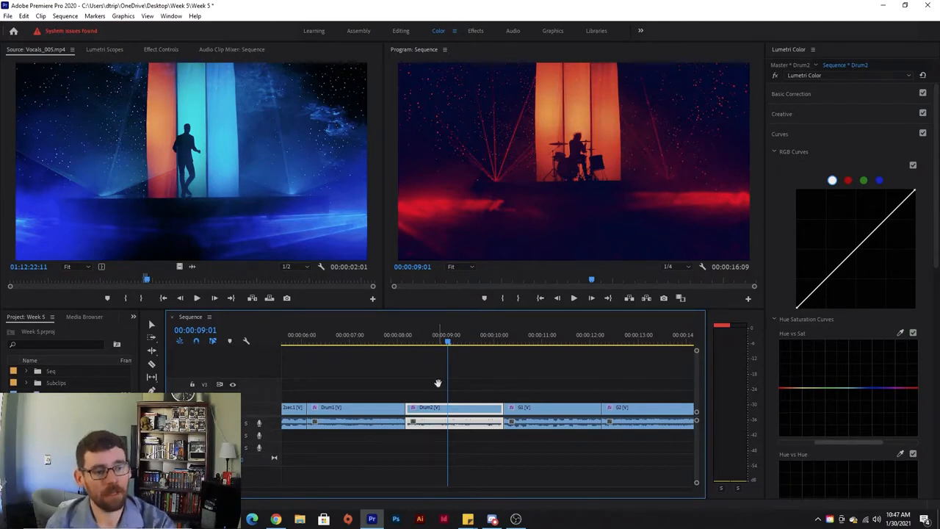
# - Try pasting a copy of the Drum1 clip at 00:00:09:01 over Drum2, and undo the paste
pyautogui.click(406, 393)
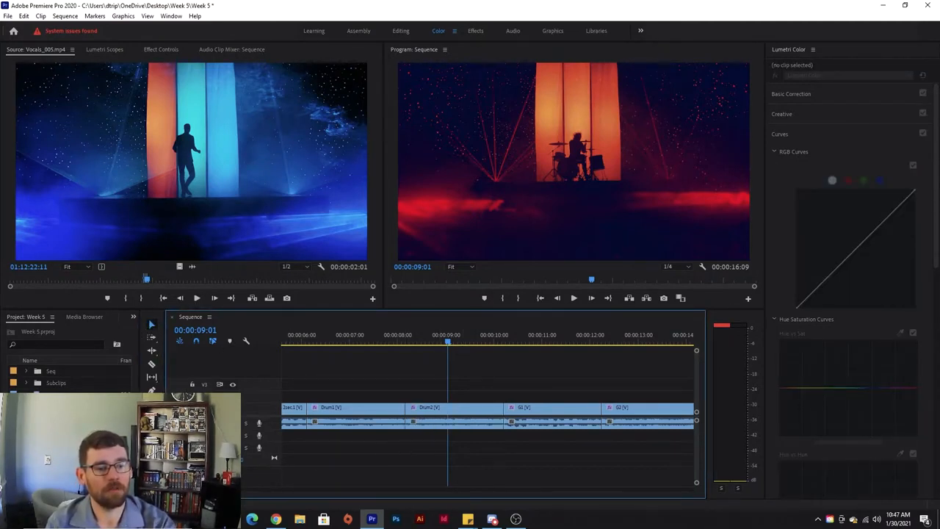
pyautogui.click(338, 410)
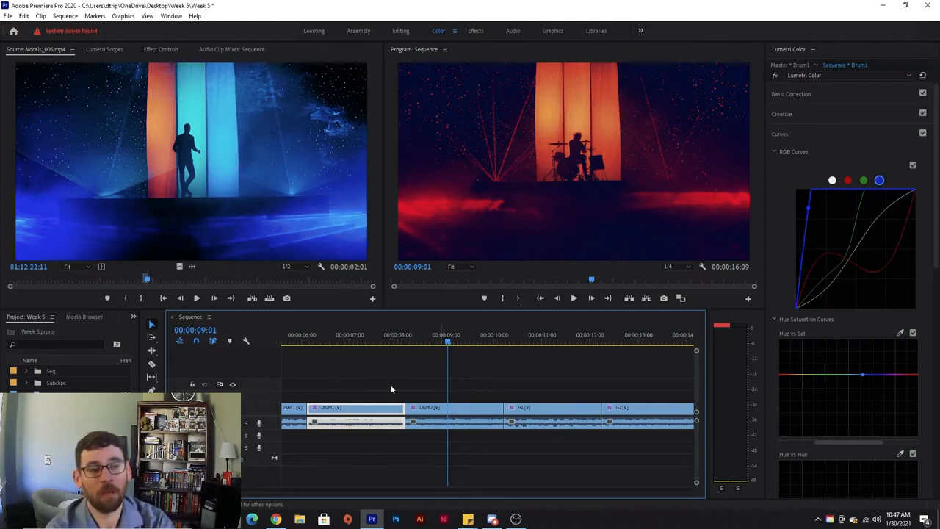
pyautogui.click(156, 138)
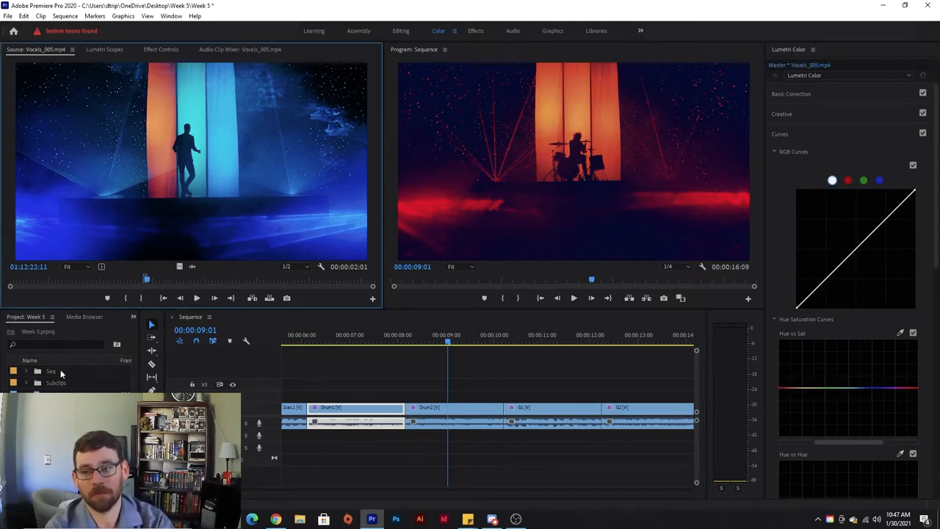
pyautogui.click(323, 413)
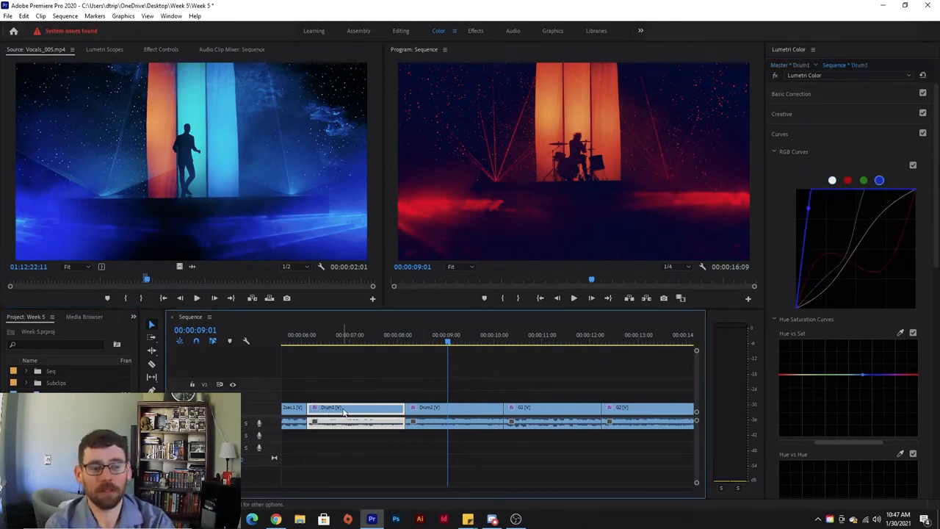
pyautogui.click(421, 410)
pyautogui.hotkey('ctrl', 'v')
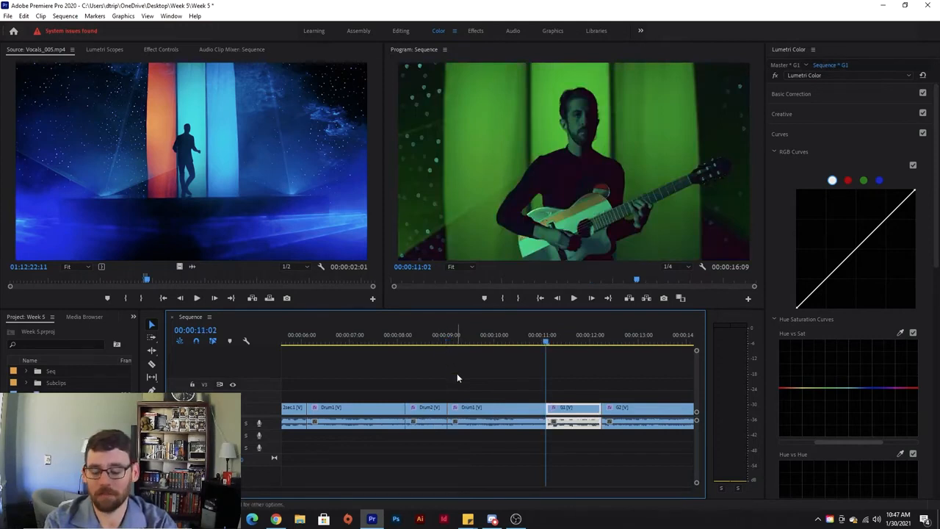
pyautogui.hotkey('ctrl', 'z')
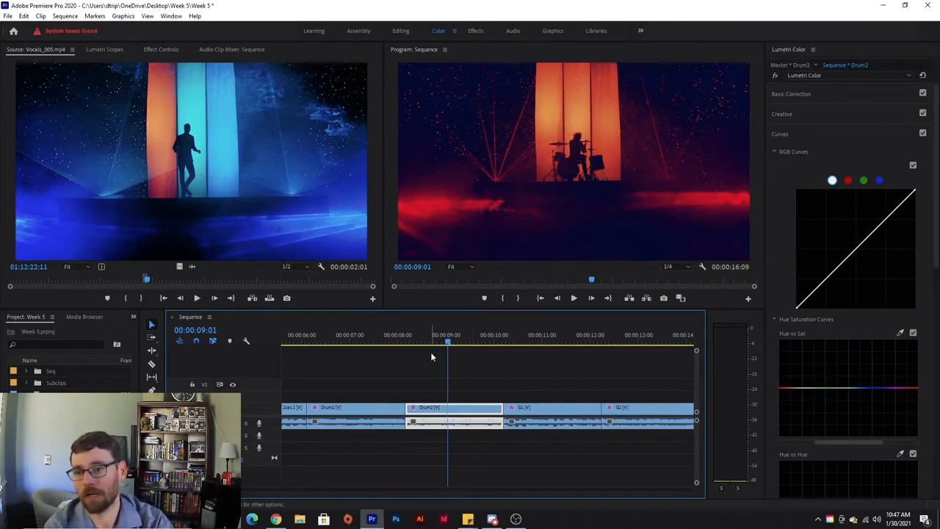
pyautogui.click(318, 413)
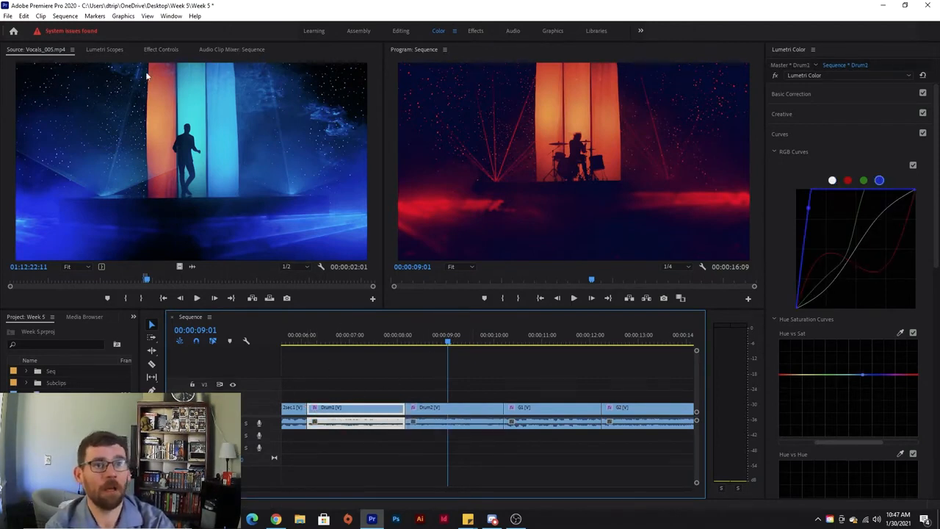
pyautogui.click(25, 17)
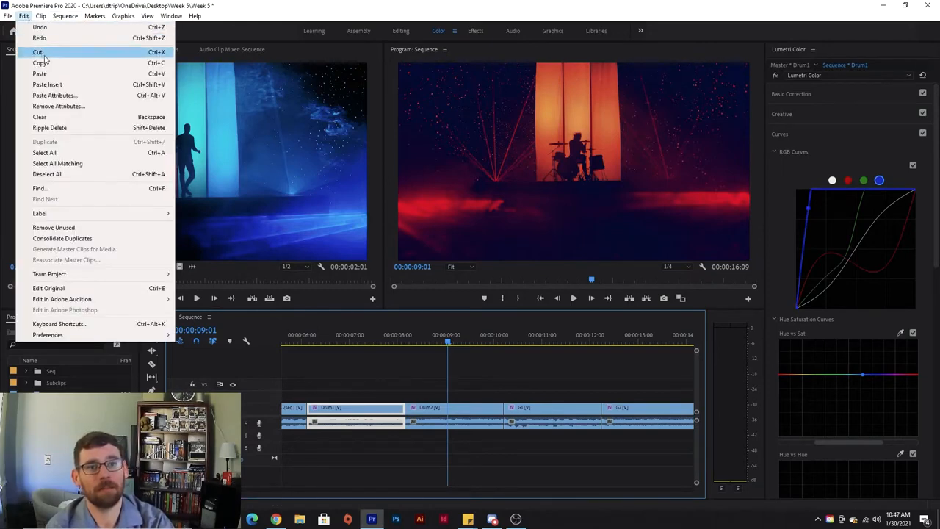
pyautogui.click(26, 15)
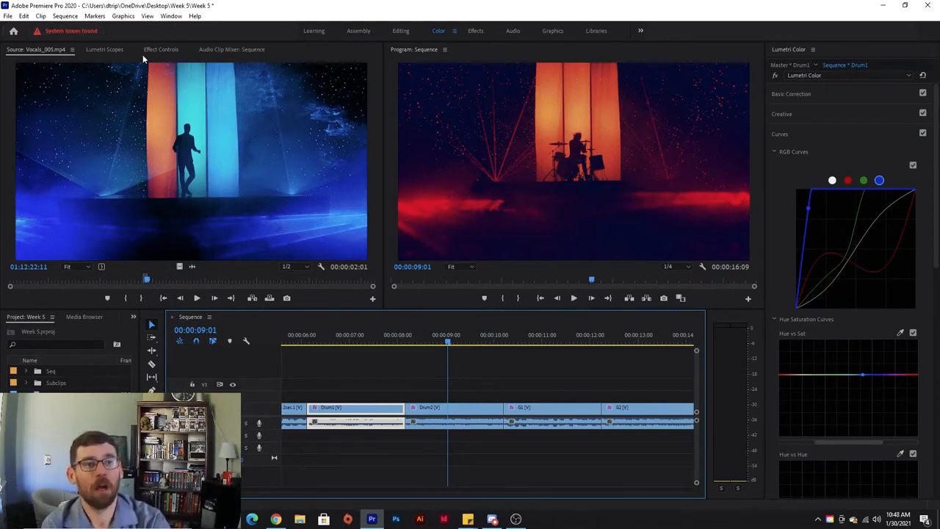
# - Show the effect controls of the Drum2 clip, collapse its Motion properties and inspect the Basic Correction properties under Lumetri Color
pyautogui.click(164, 49)
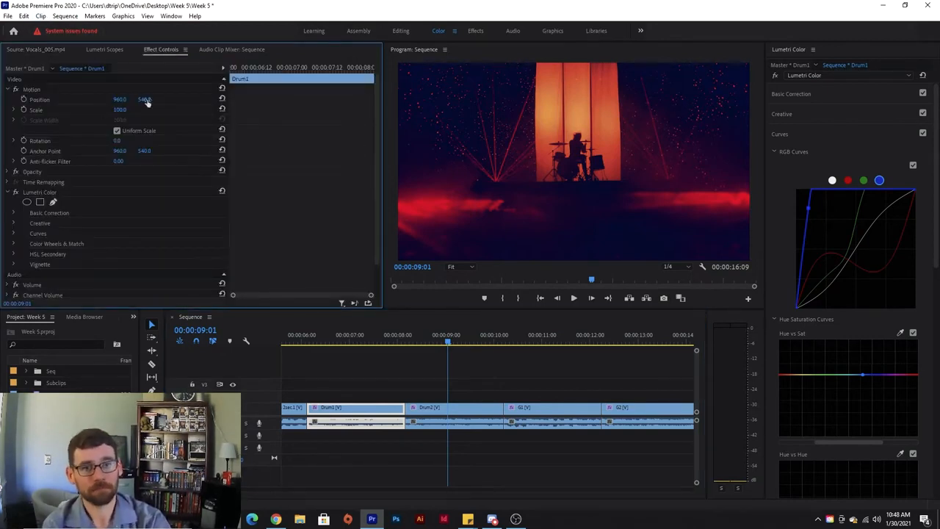
pyautogui.click(30, 50)
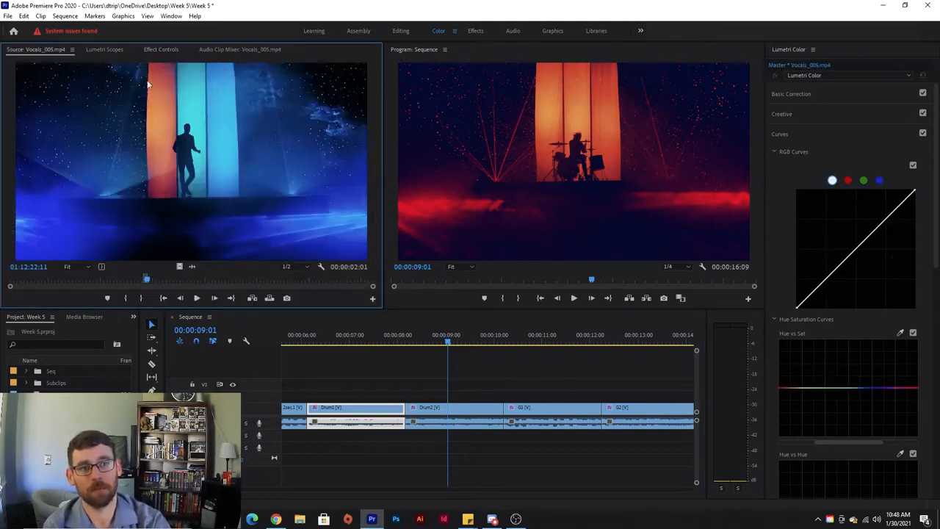
pyautogui.click(161, 49)
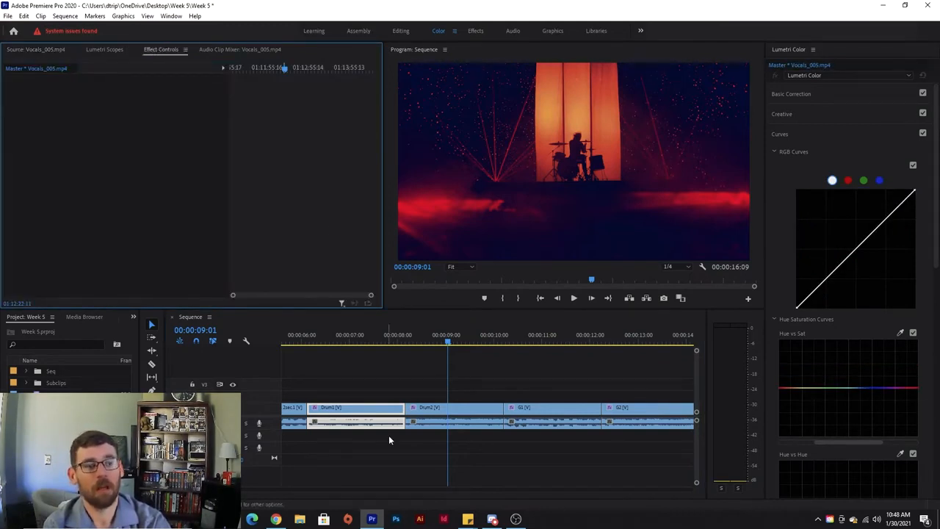
pyautogui.click(433, 416)
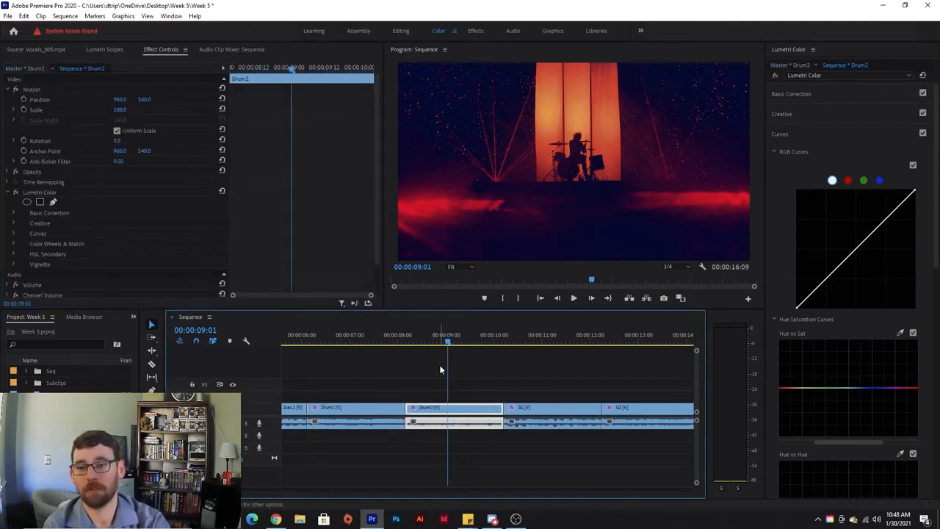
pyautogui.click(7, 89)
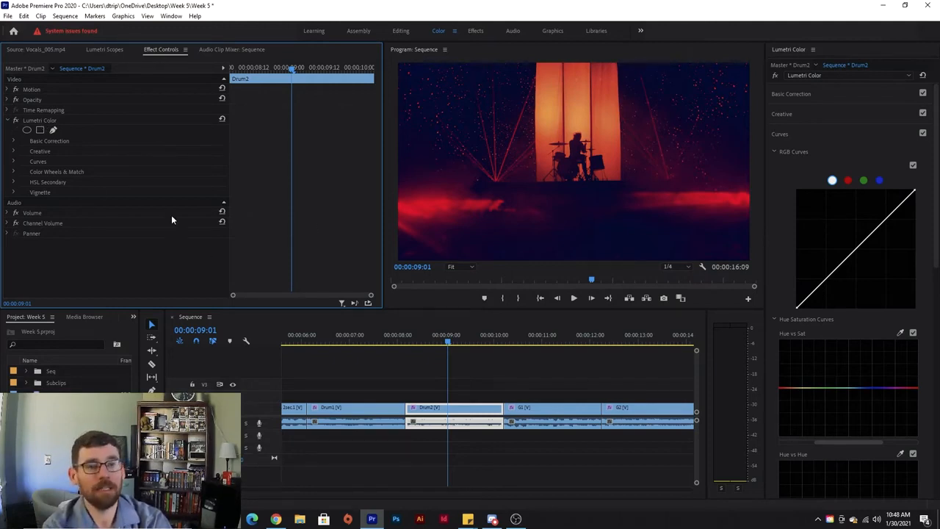
pyautogui.click(14, 141)
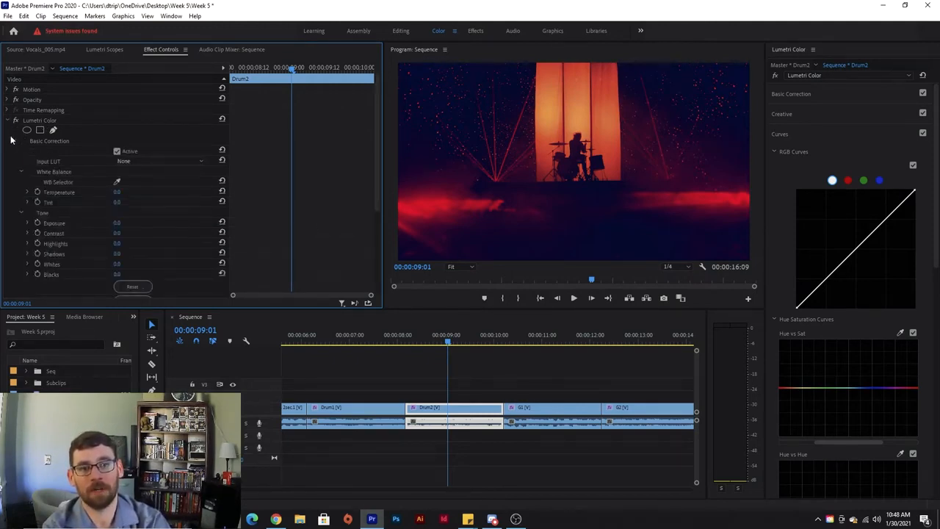
pyautogui.click(13, 140)
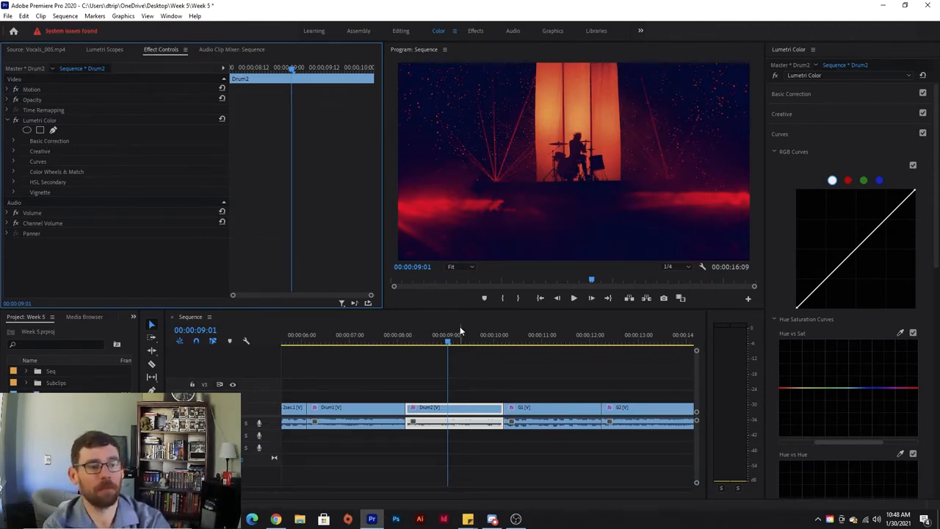
# - Animate Drum2's Creative Saturation with keyframes from 100.0 at 00:00:08:07 to 0.0 at 00:00:10:00
pyautogui.moveTo(448, 344); pyautogui.dragTo(412, 345)
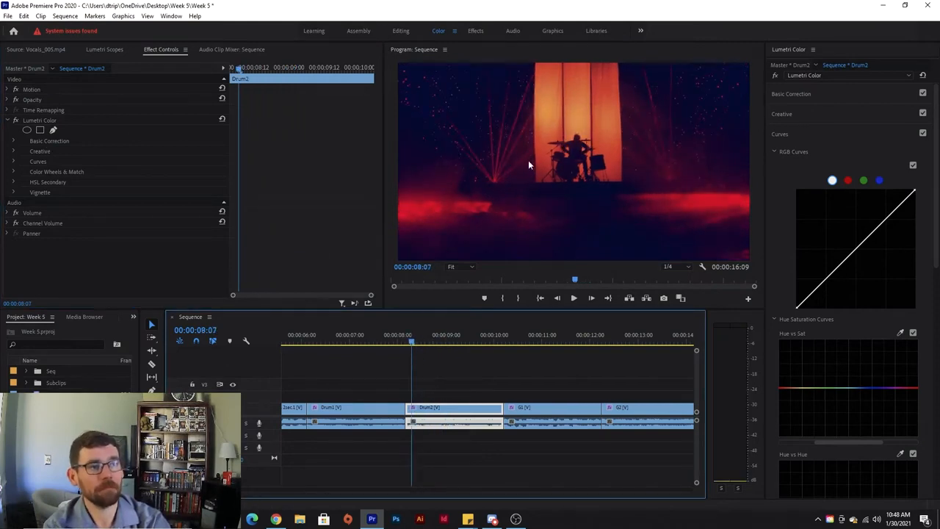
pyautogui.click(12, 151)
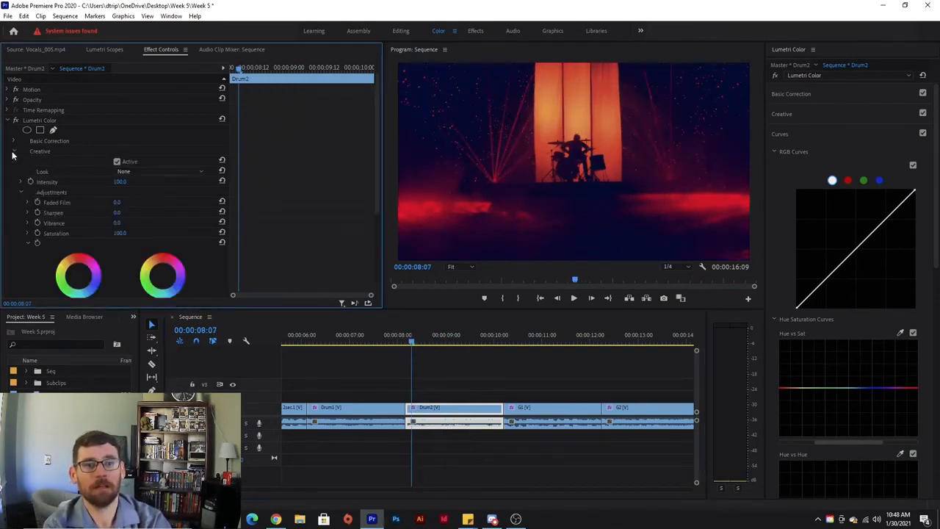
pyautogui.click(37, 232)
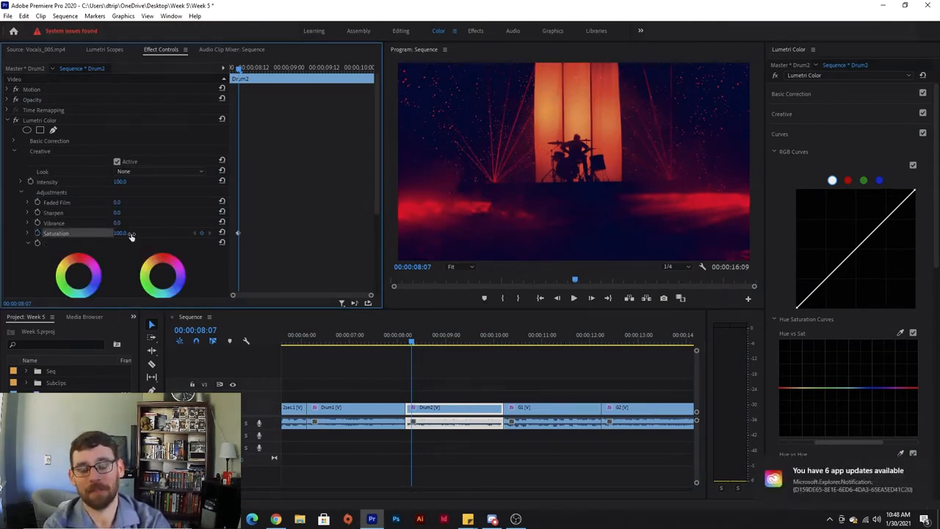
pyautogui.moveTo(239, 70); pyautogui.dragTo(359, 68)
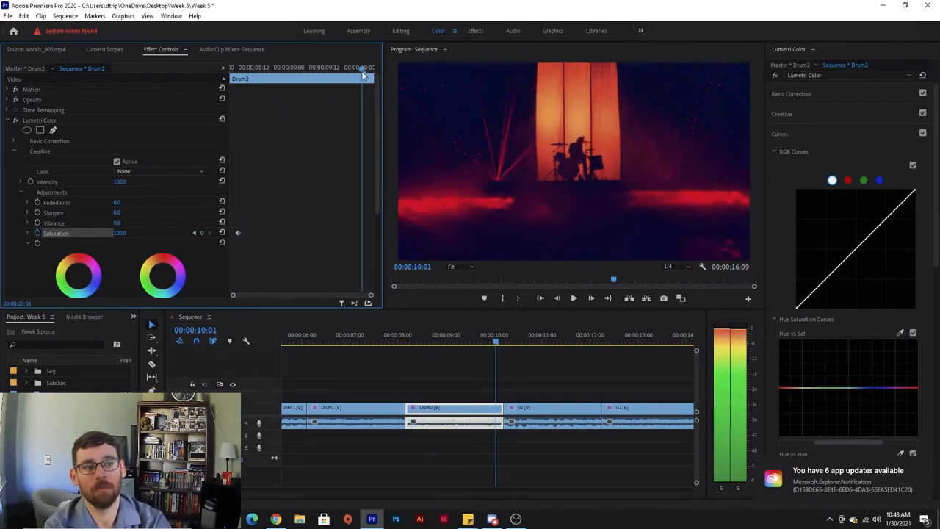
pyautogui.click(119, 233)
pyautogui.write('0')
pyautogui.press('Return')
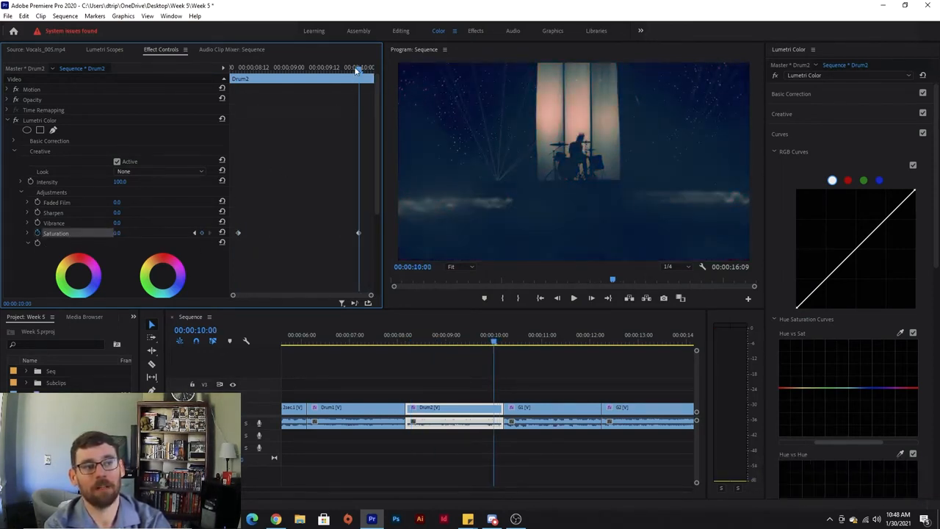
# - Play Drum2 from its start at 00:00:08:04 to review the saturation animation
pyautogui.moveTo(358, 69); pyautogui.dragTo(218, 79)
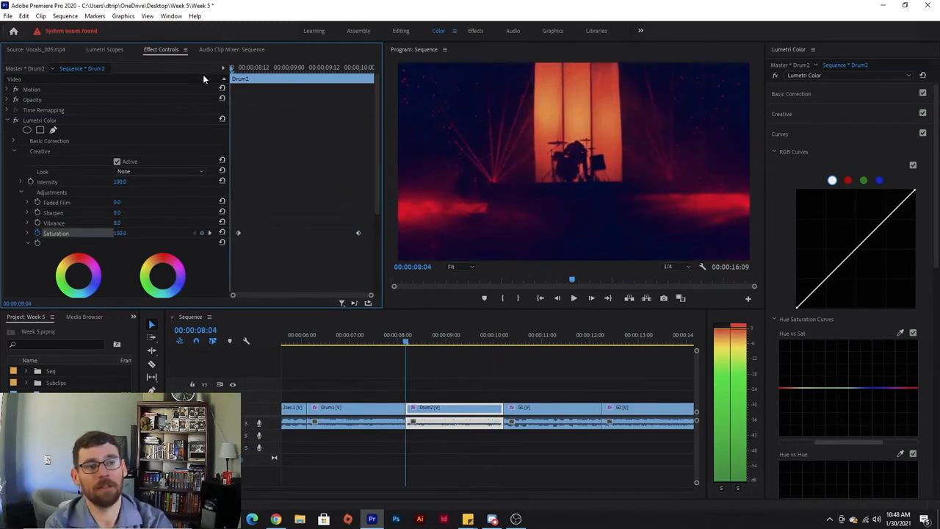
pyautogui.press('space')
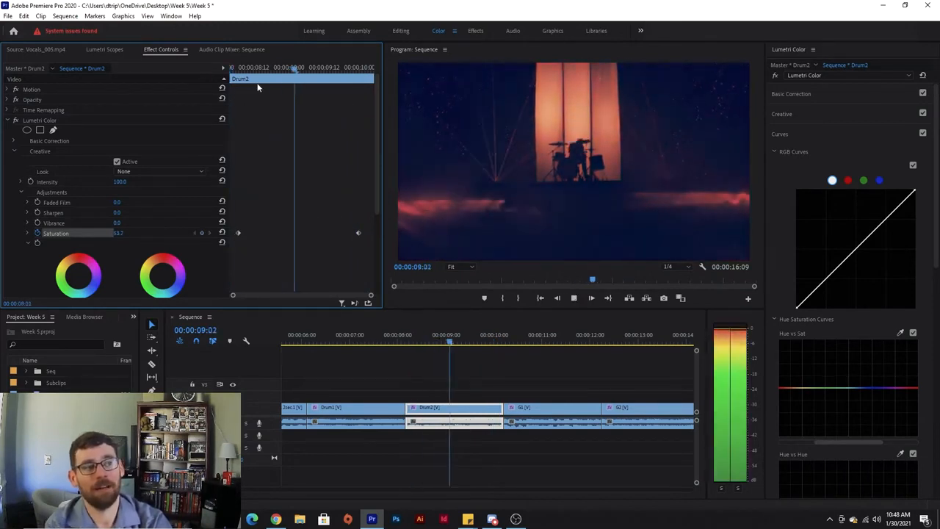
pyautogui.press('space')
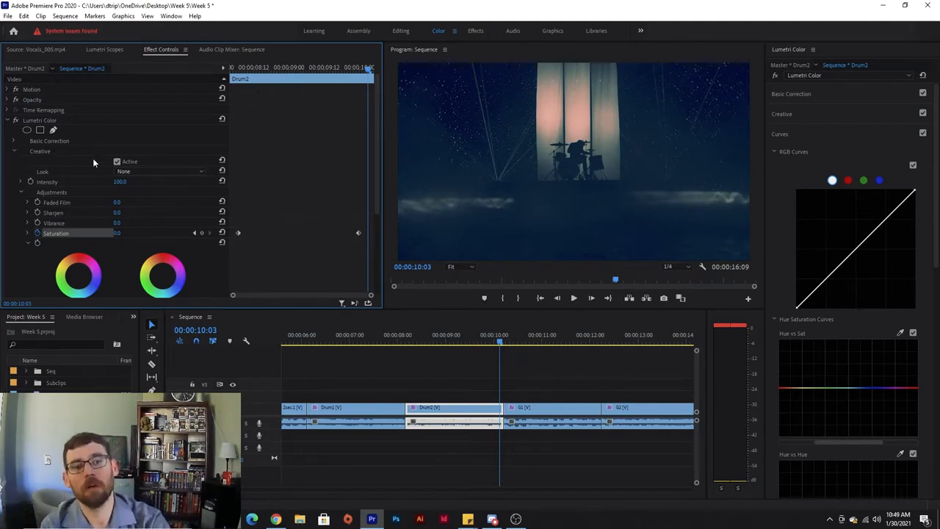
pyautogui.scroll(-1, 97, 185)
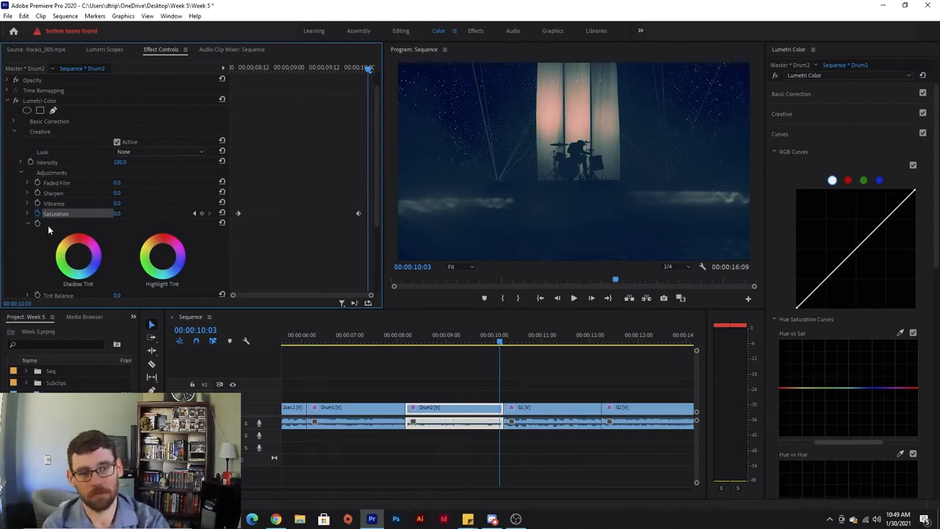
pyautogui.scroll(-4, 73, 221)
pyautogui.scroll(4, 91, 215)
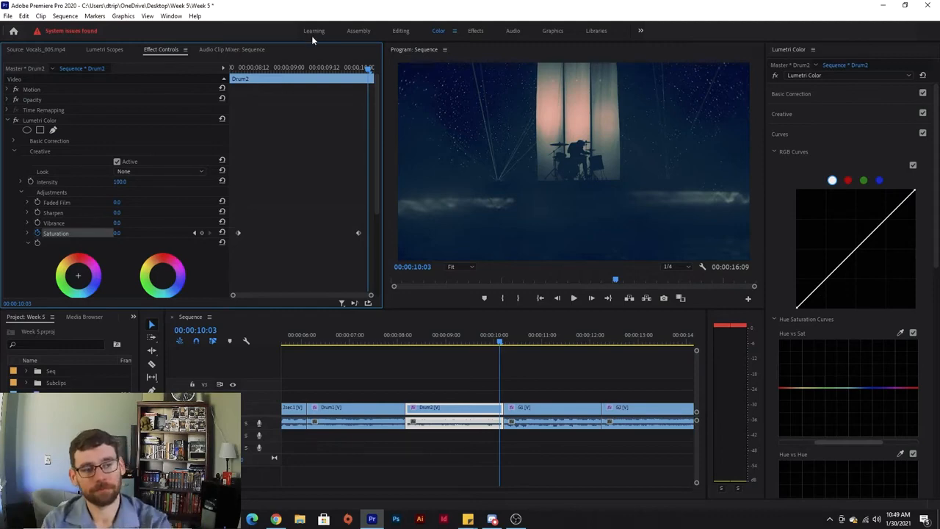
# - Deselect the Drum2 clip and open the media export settings for the sequence
pyautogui.click(425, 391)
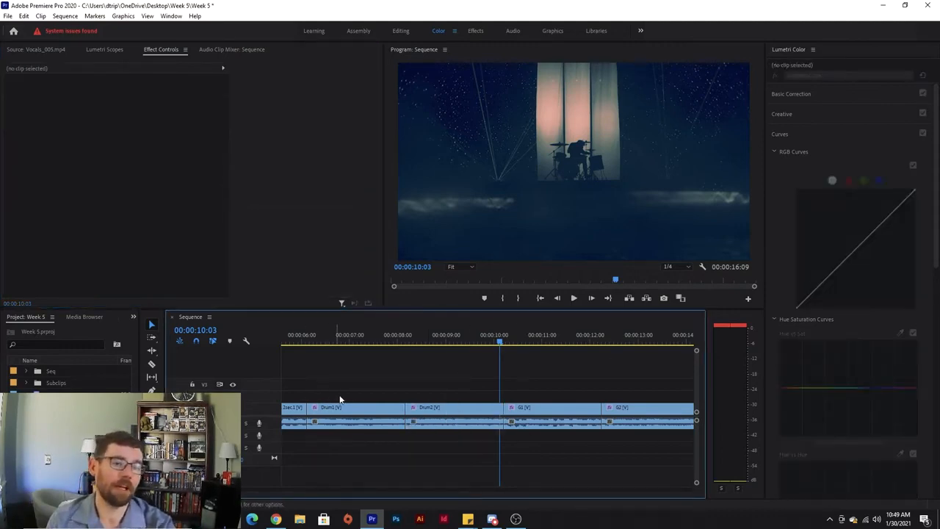
pyautogui.click(8, 15)
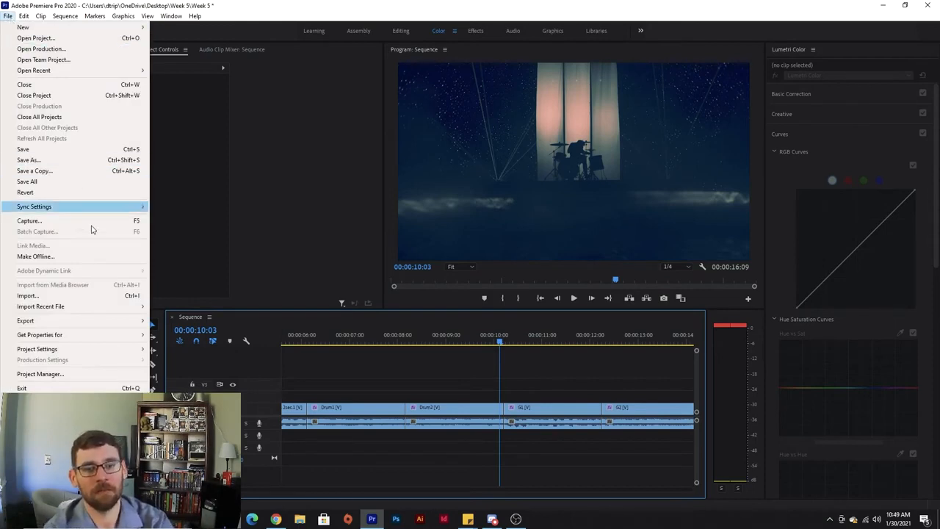
pyautogui.moveTo(101, 321)
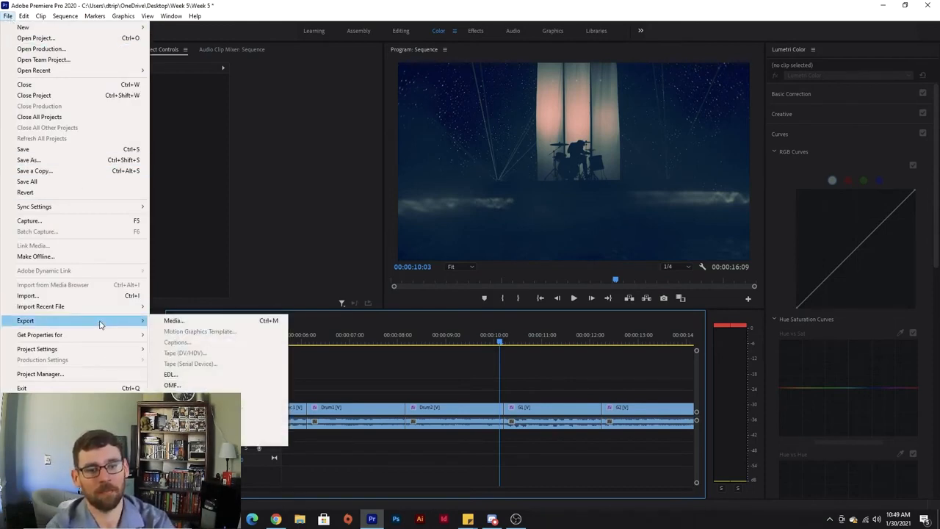
pyautogui.click(275, 323)
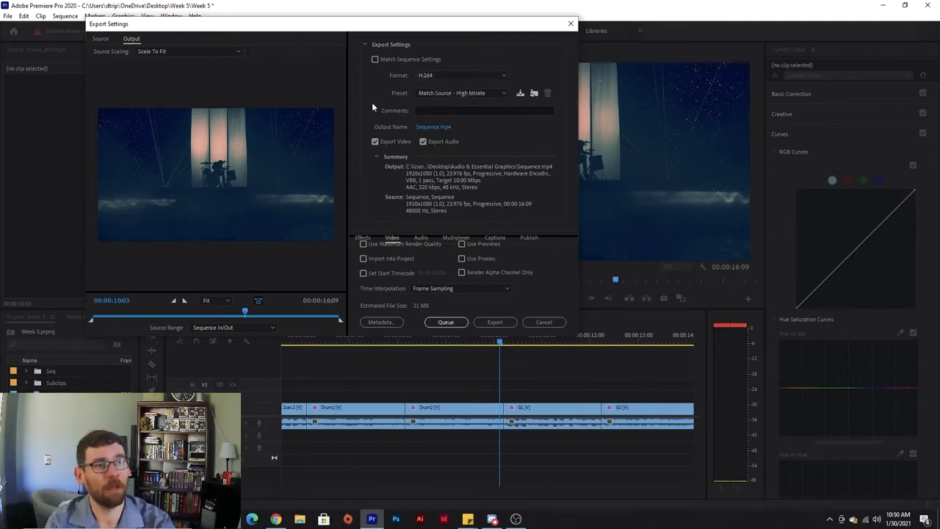
# - Prefix the export's output file name "Sequence" with the author's name and a hyphen, without spaces
pyautogui.click(435, 127)
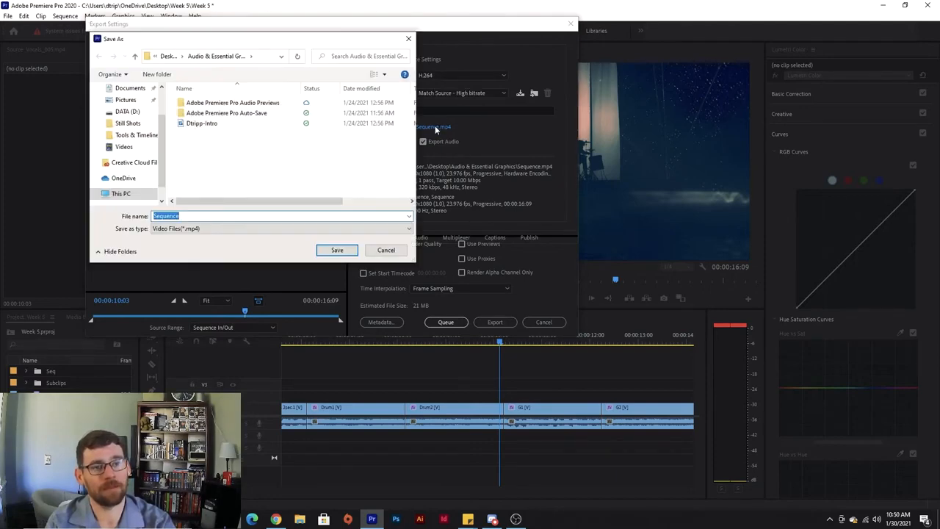
pyautogui.click(154, 215)
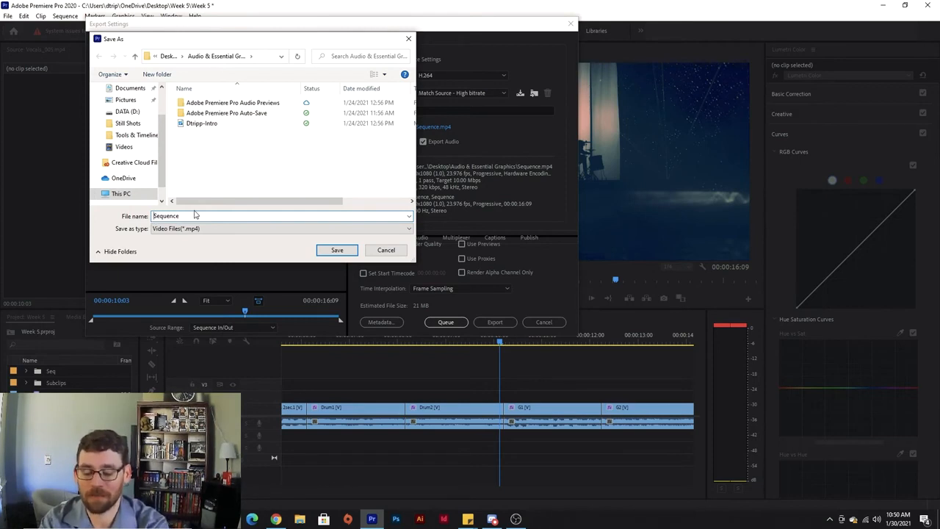
pyautogui.write('Dtripp -')
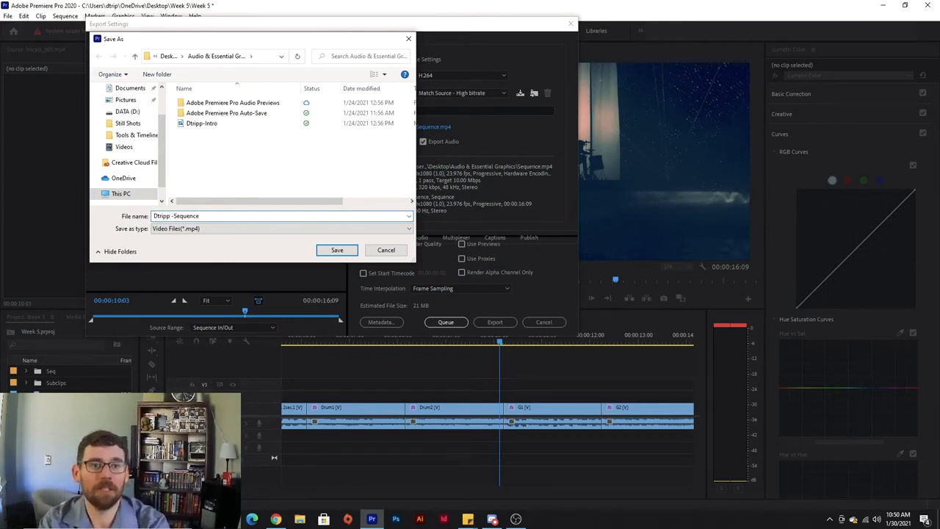
pyautogui.press('BackSpace')
pyautogui.press('BackSpace')
pyautogui.write('-')
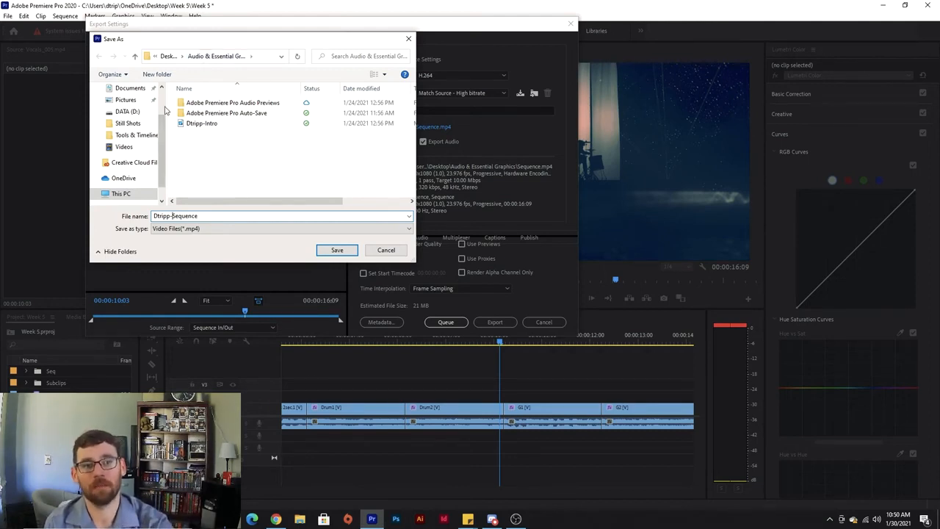
# - Choose the Week 5 folder on the Desktop as the export destination and save the output name
pyautogui.scroll(2, 125, 125)
pyautogui.click(123, 108)
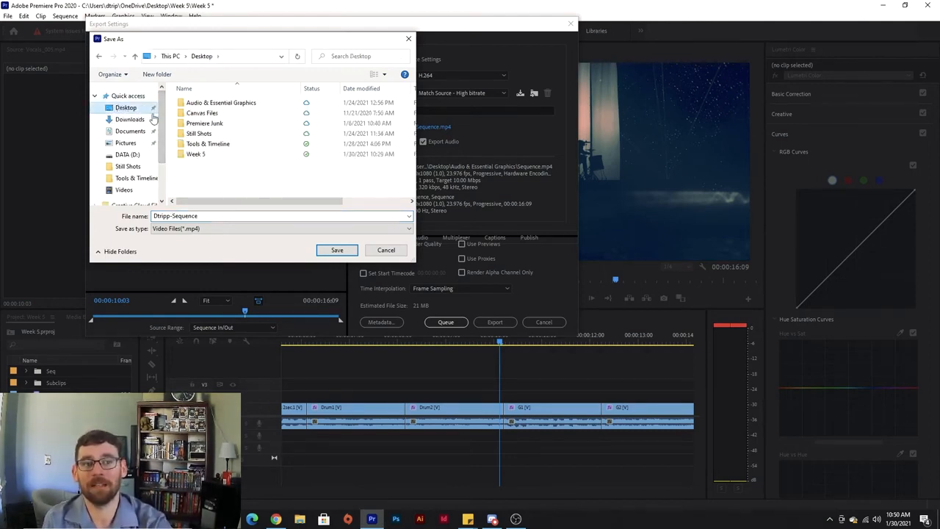
pyautogui.click(204, 154)
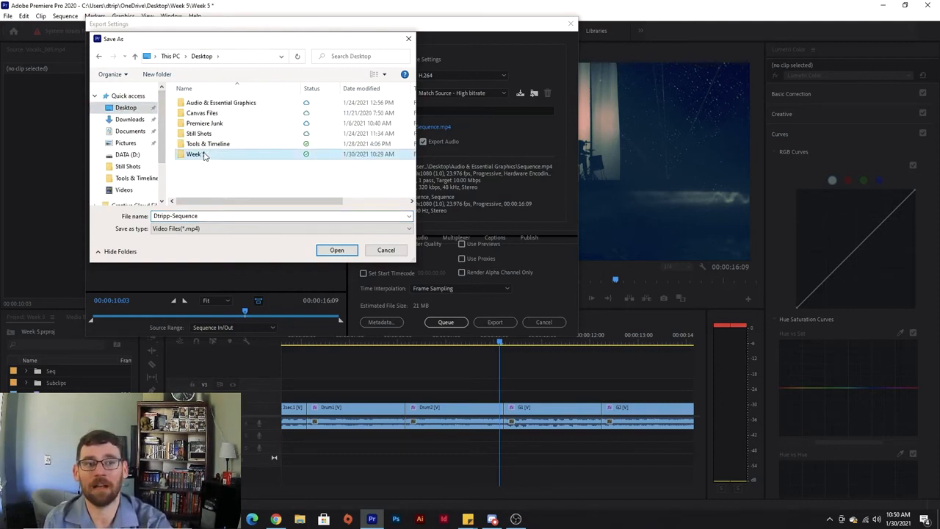
pyautogui.click(337, 250)
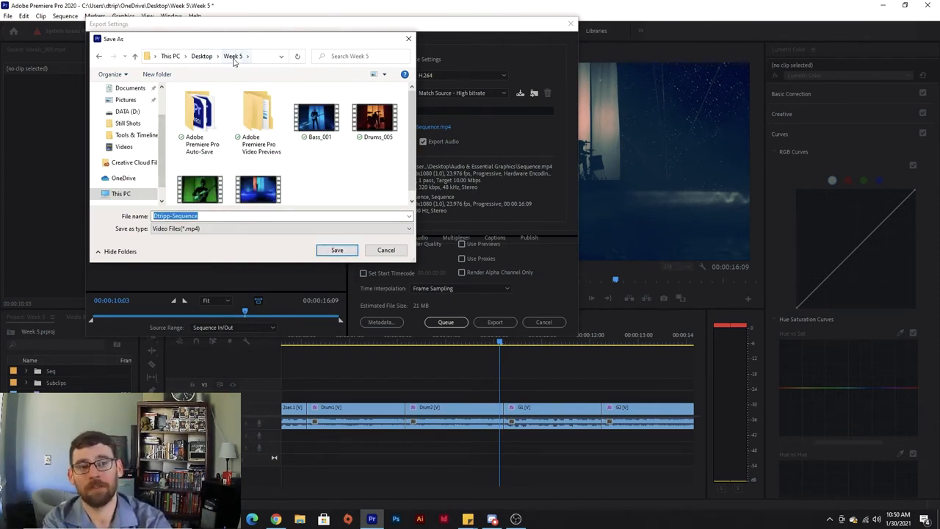
pyautogui.click(338, 251)
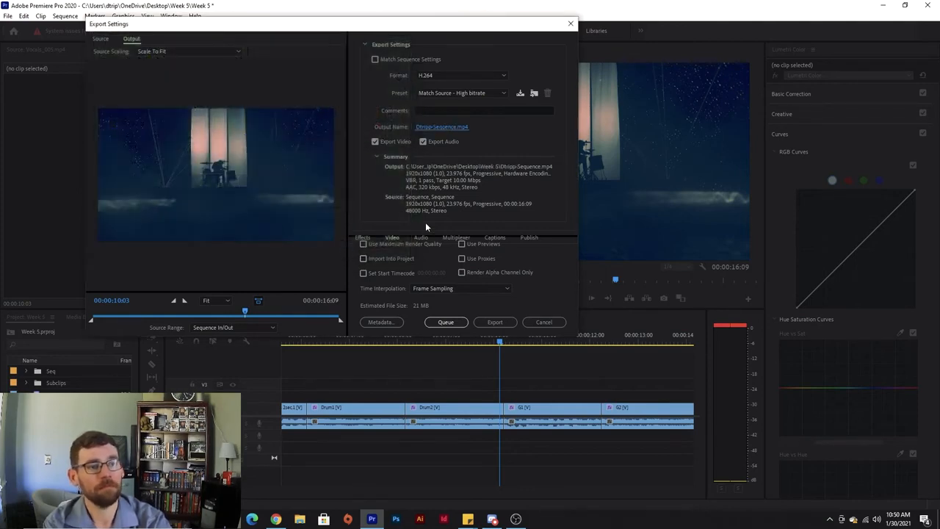
# - Set the source range to Entire Sequence, export the video and dismiss the completion message
pyautogui.click(204, 328)
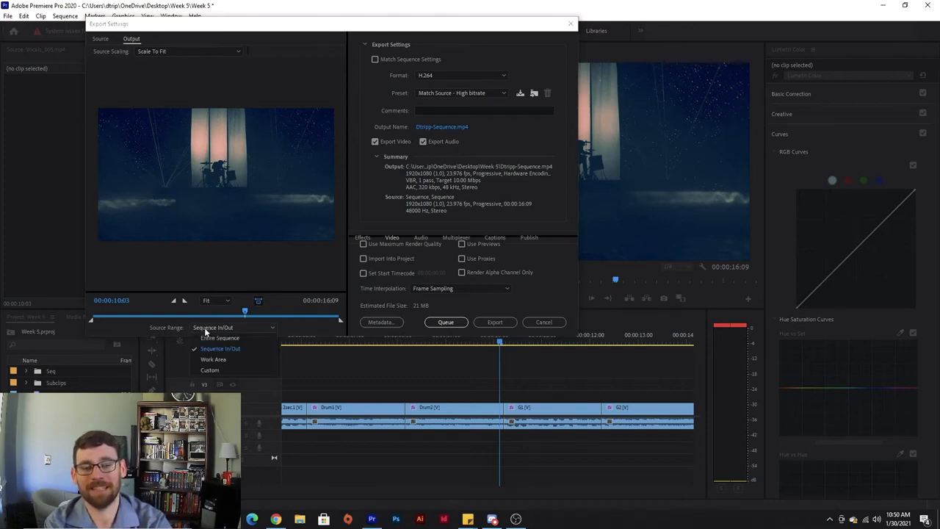
pyautogui.click(204, 328)
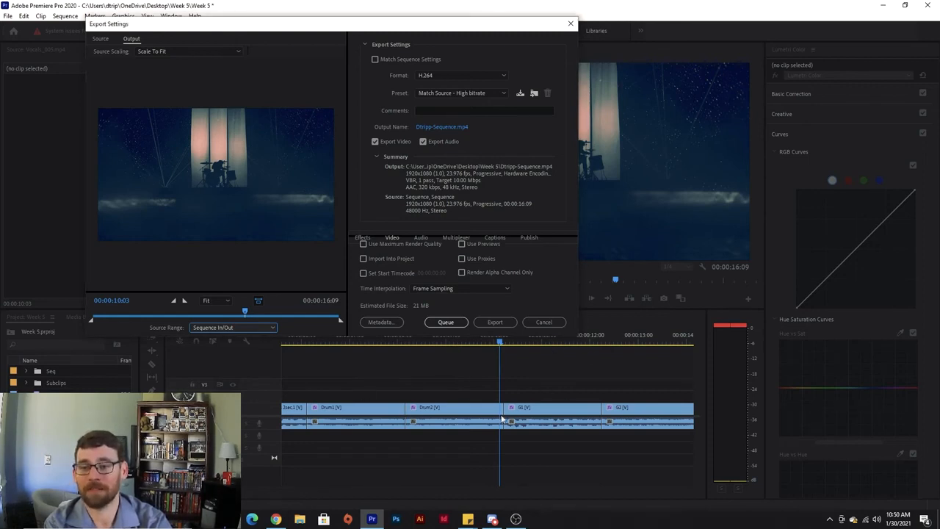
pyautogui.click(214, 327)
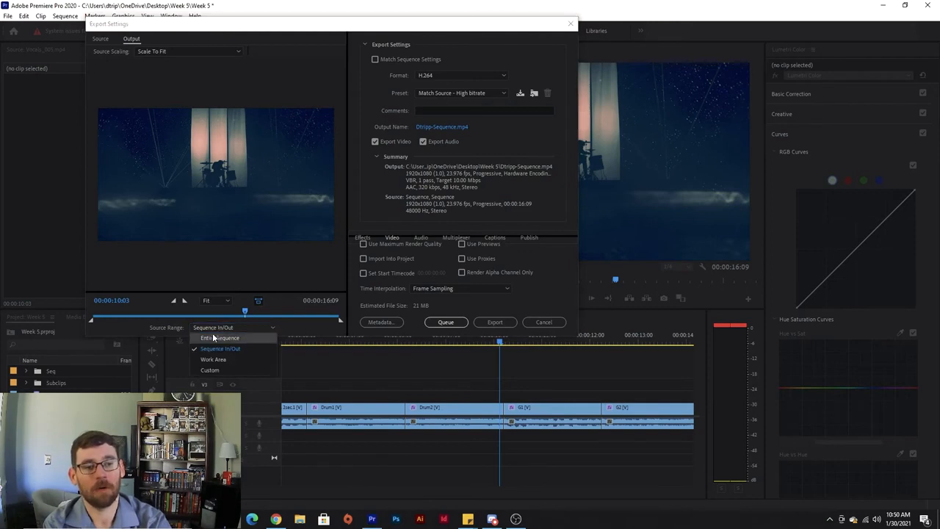
pyautogui.click(212, 338)
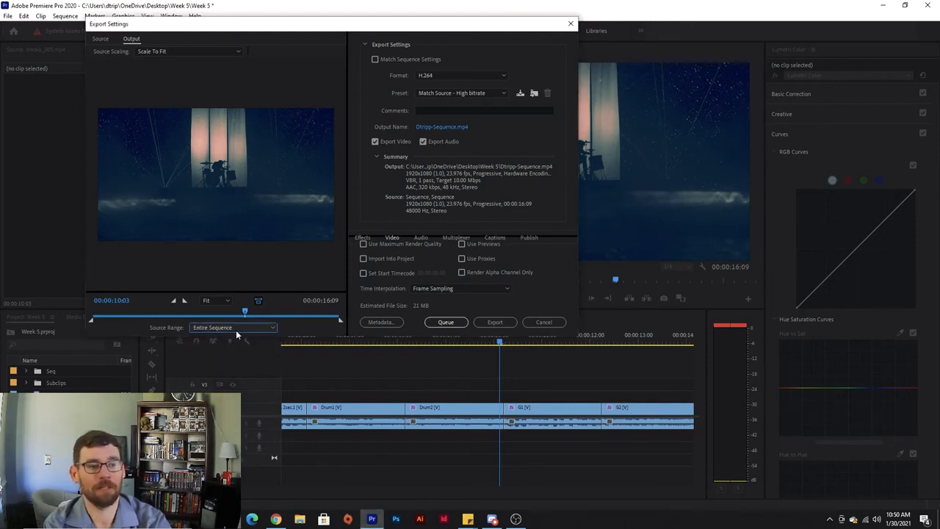
pyautogui.click(496, 324)
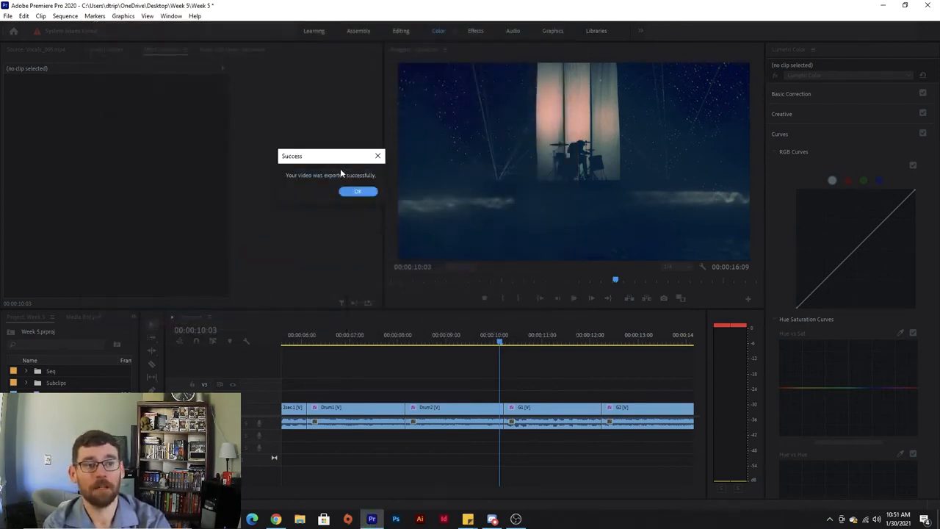
pyautogui.click(357, 191)
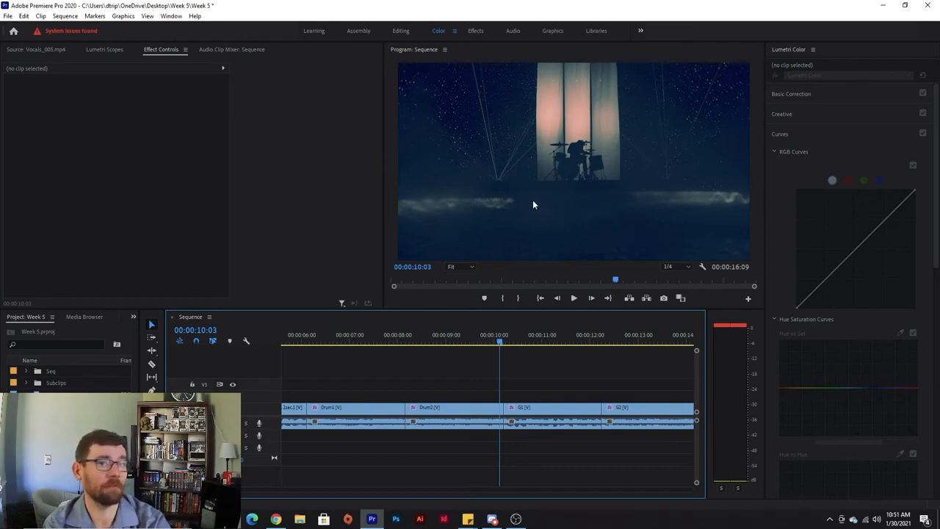
# - Switch to the course page in Chrome, open the next assignment, Color Workspace, and review its title and credit requirement
pyautogui.click(892, 6)
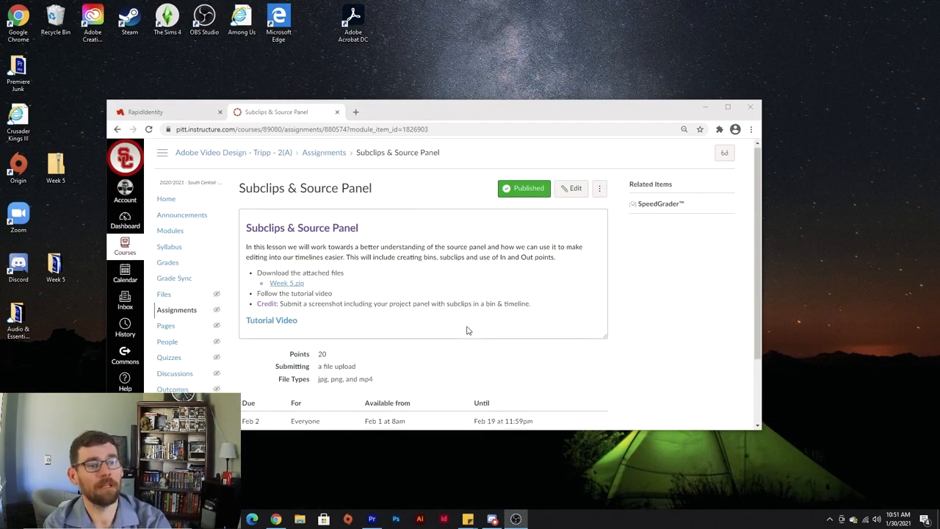
pyautogui.scroll(-2, 466, 331)
pyautogui.click(594, 404)
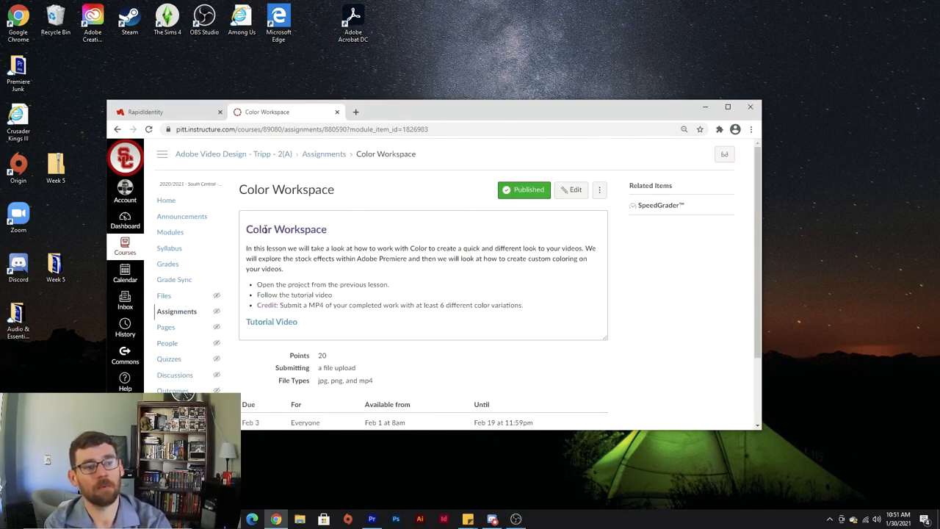
pyautogui.moveTo(266, 230); pyautogui.dragTo(347, 236)
pyautogui.moveTo(283, 305); pyautogui.dragTo(537, 309)
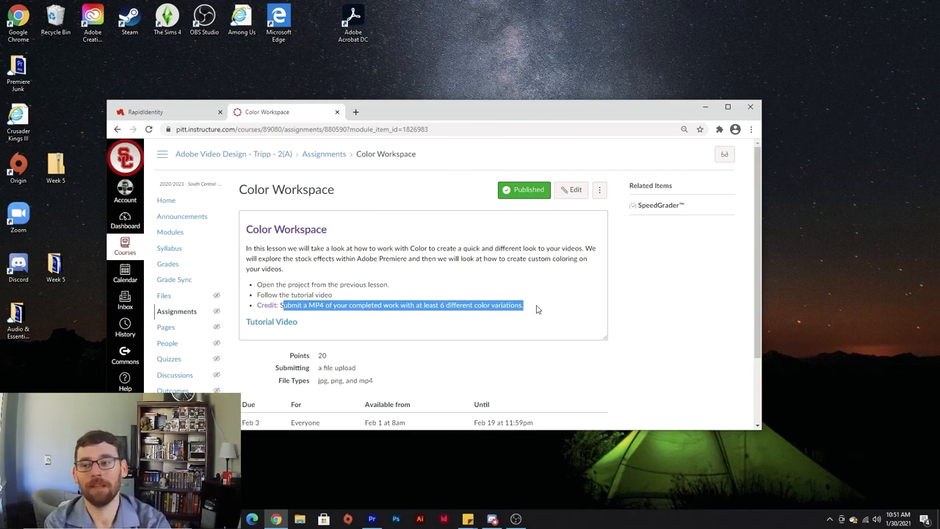
pyautogui.hotkey('alt', 'Tab')
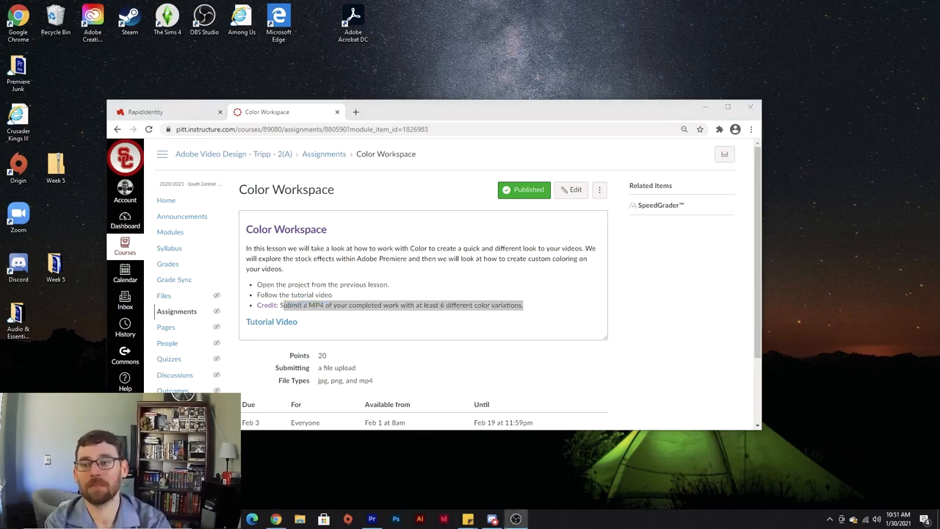